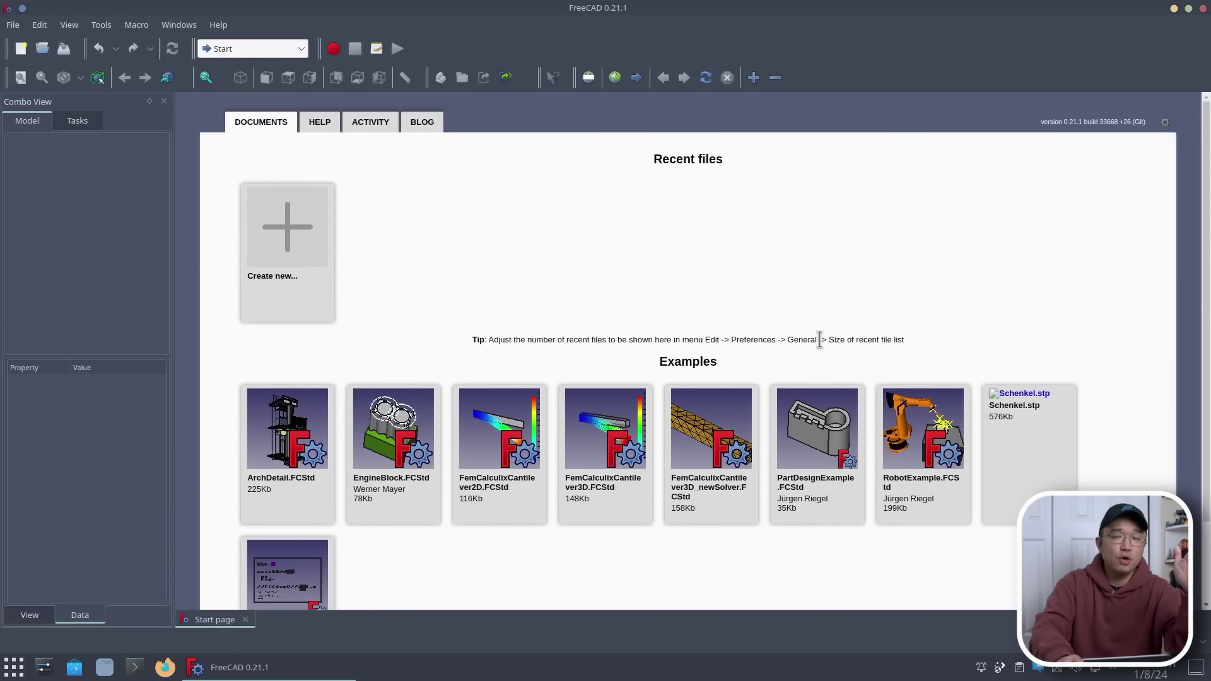
Create a new empty document and switch to the Part Design workbench
{"action": "left_click", "coordinate": [300, 49]}
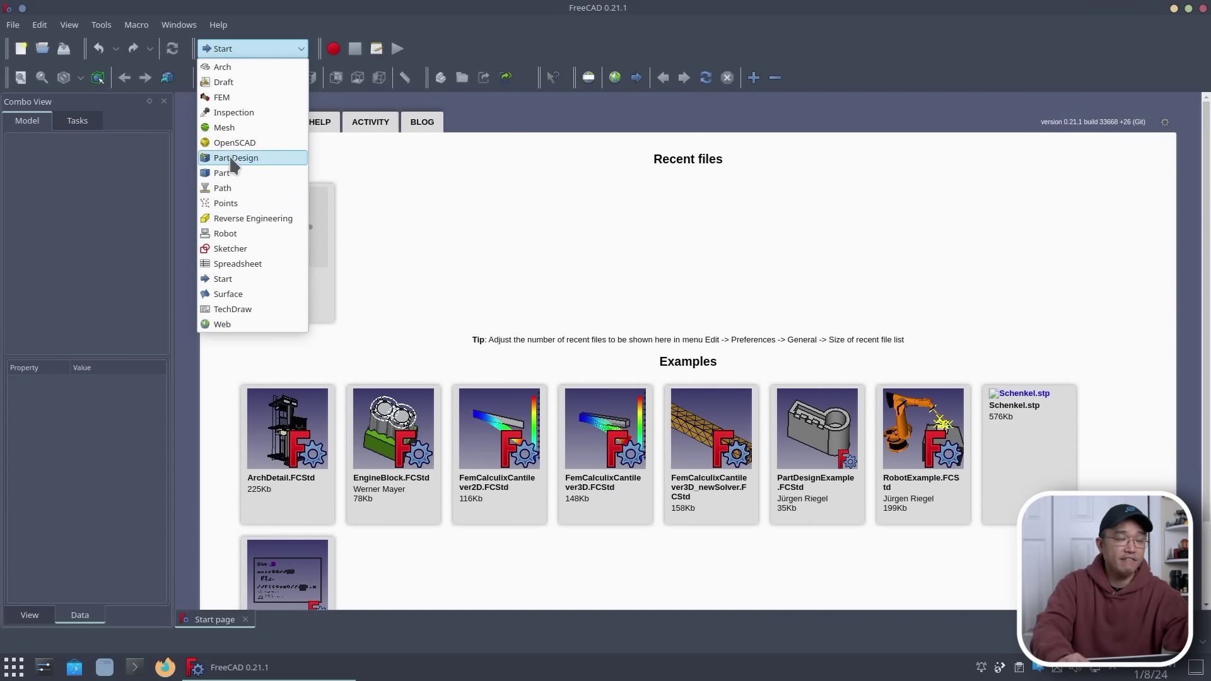
{"action": "left_click", "coordinate": [437, 203]}
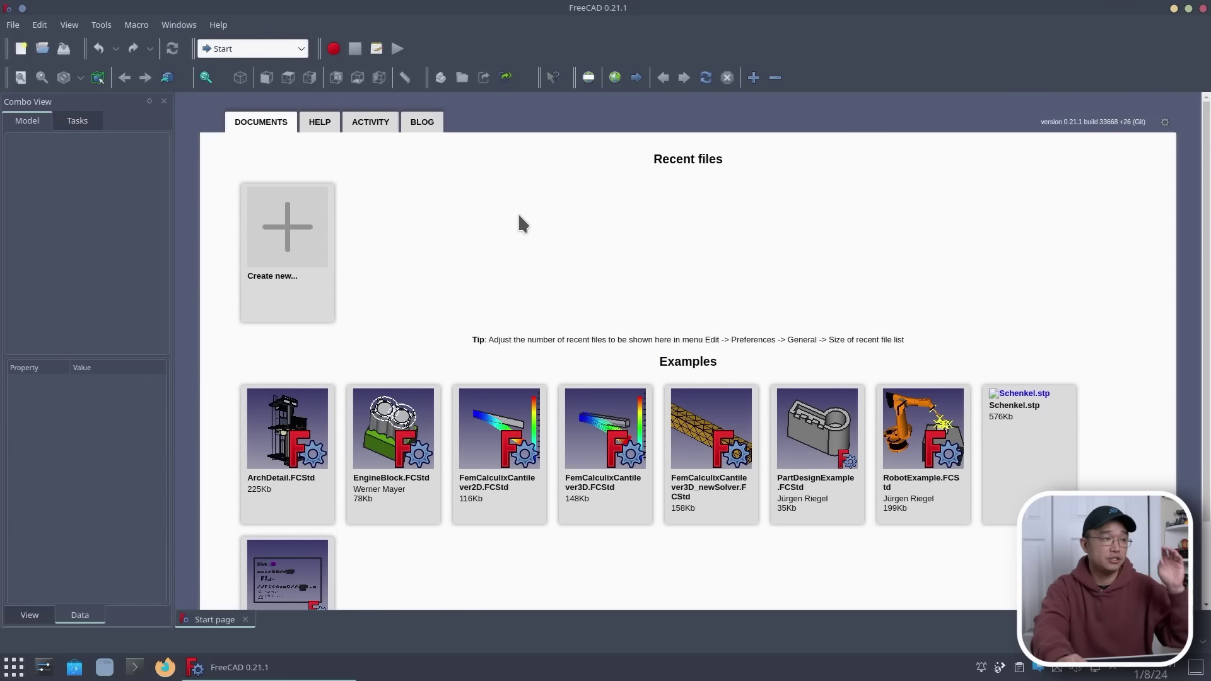
{"action": "left_click", "coordinate": [297, 227]}
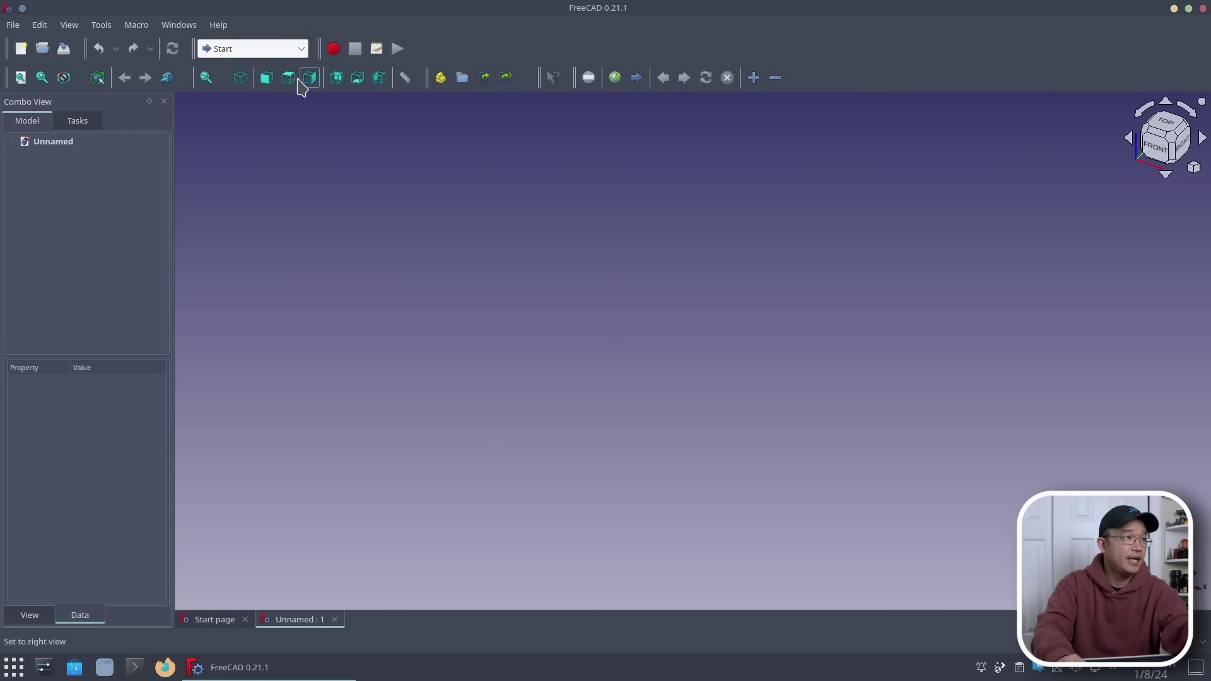
{"action": "left_click", "coordinate": [292, 51]}
{"action": "left_click", "coordinate": [259, 155]}
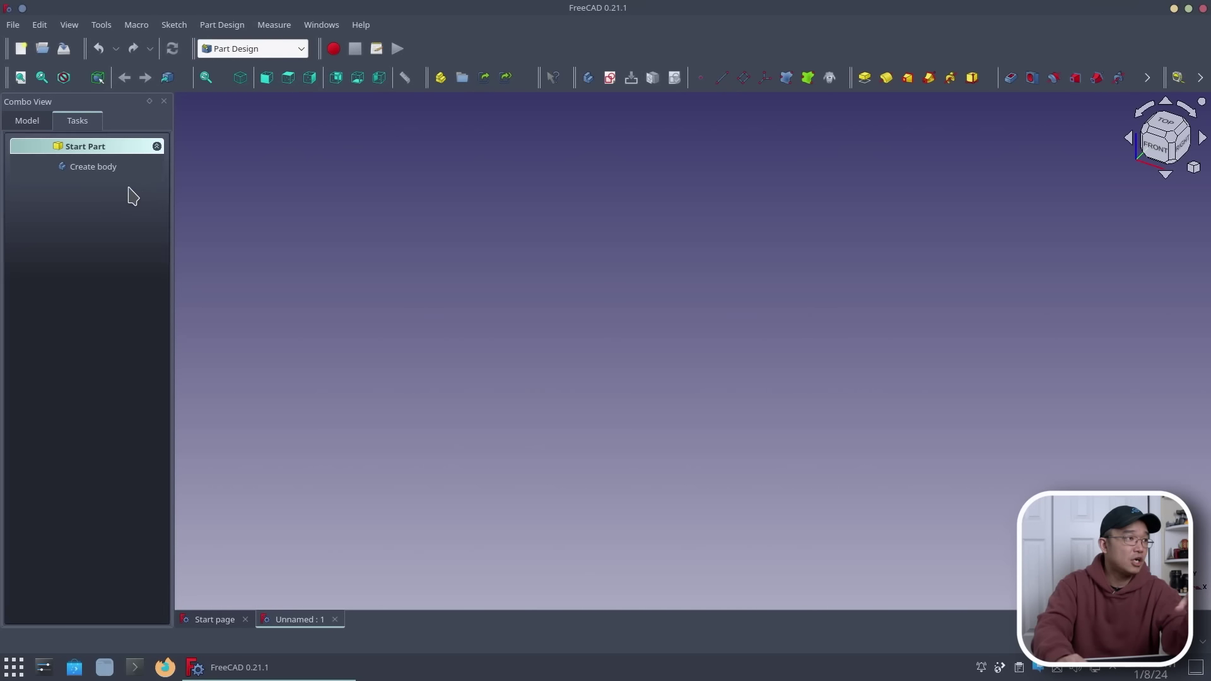
Add a Body with an empty Sketch, then select the Body in the model tree
{"action": "left_click", "coordinate": [105, 170]}
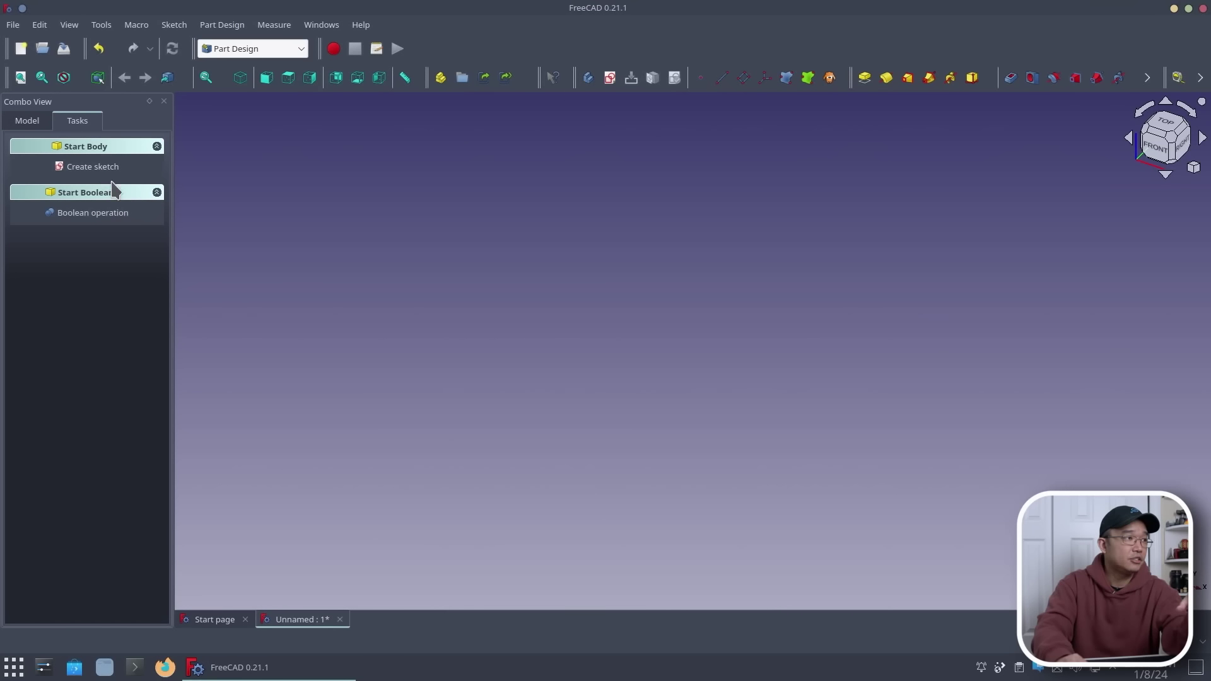
{"action": "left_click", "coordinate": [95, 167]}
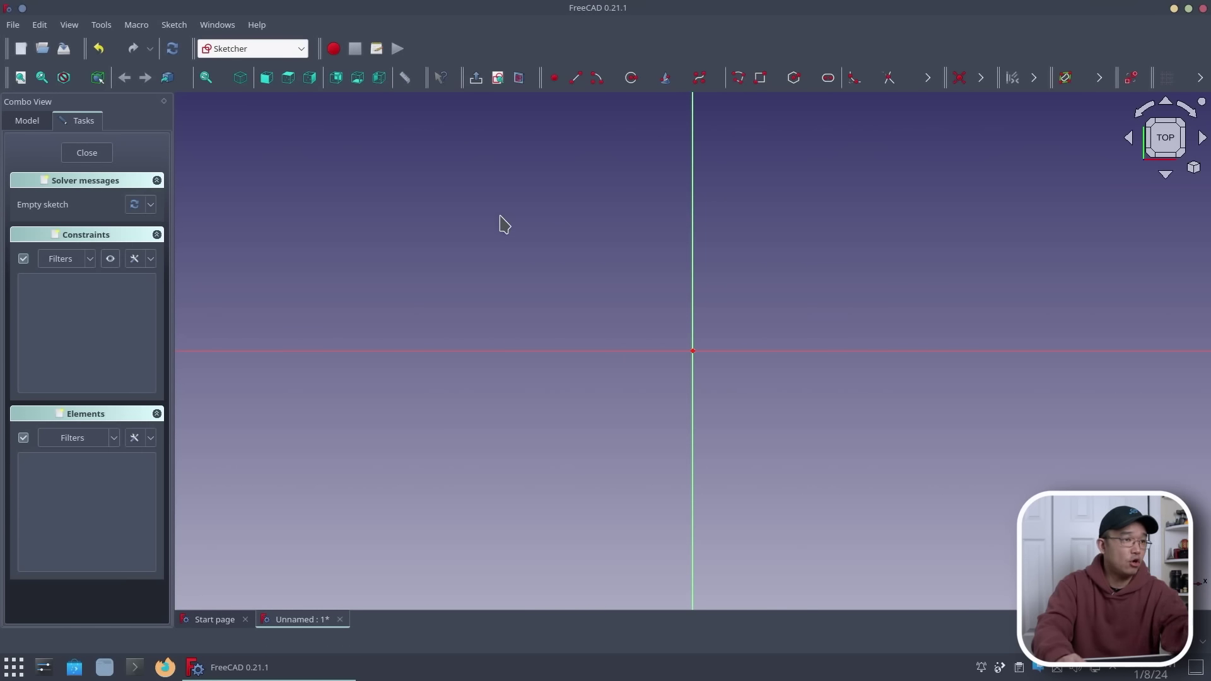
{"action": "left_click", "coordinate": [72, 153]}
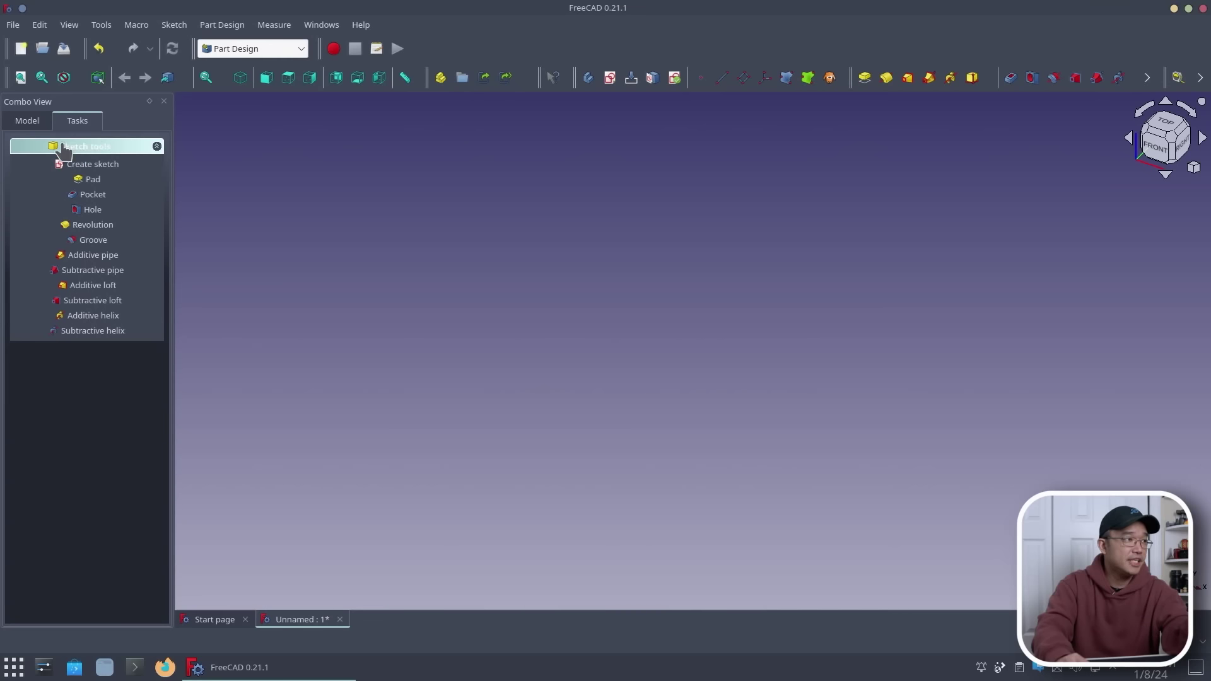
{"action": "left_click", "coordinate": [29, 122]}
{"action": "left_click", "coordinate": [59, 158]}
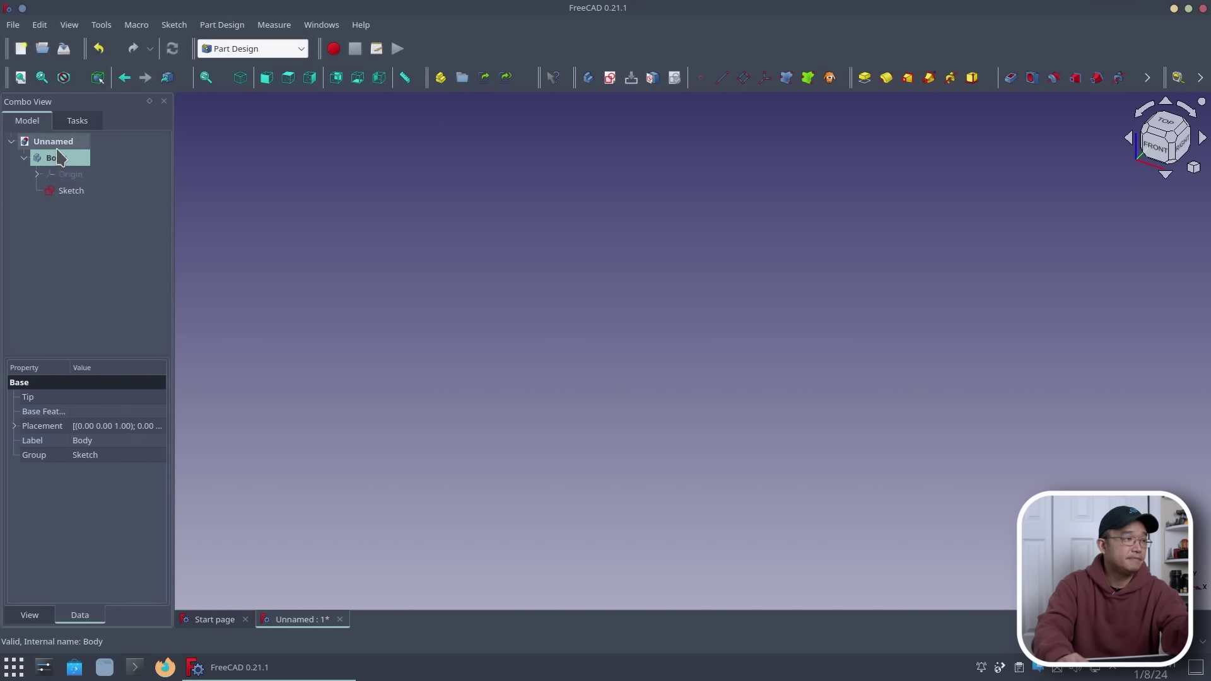
{"action": "left_click", "coordinate": [72, 190]}
{"action": "left_click", "coordinate": [63, 161]}
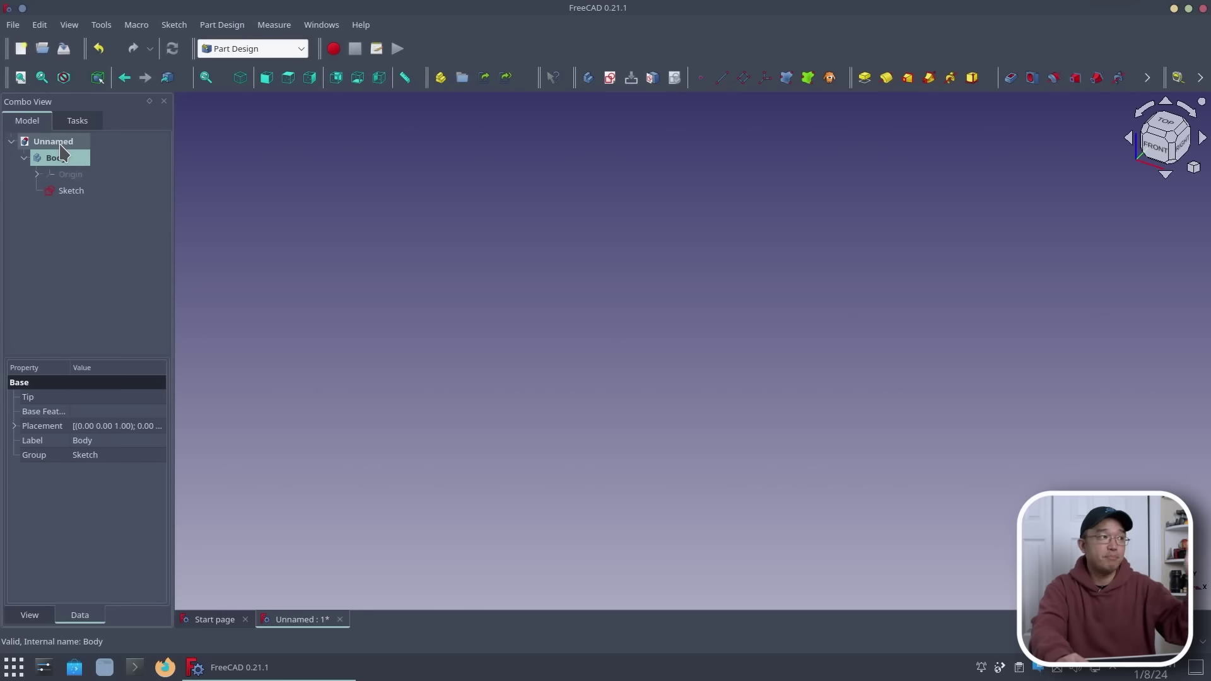
Import the photo IMG_20240108_142136762 from Downloads as an image plane
{"action": "left_click", "coordinate": [62, 143]}
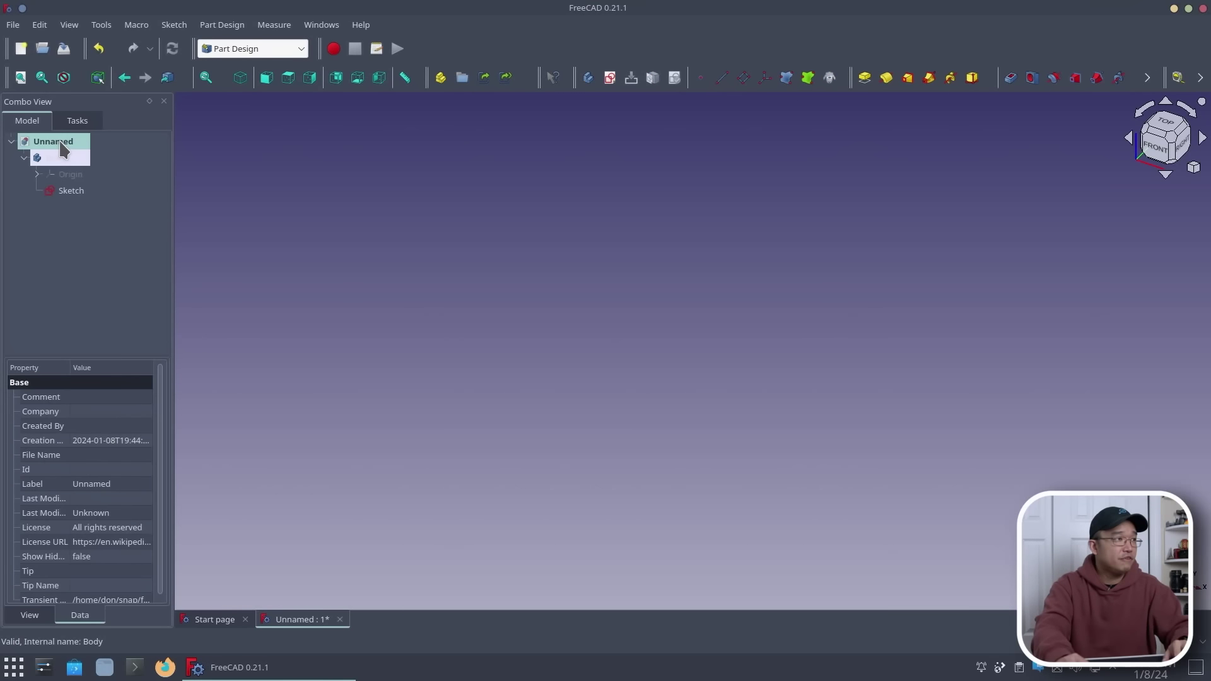
{"action": "left_click", "coordinate": [12, 25]}
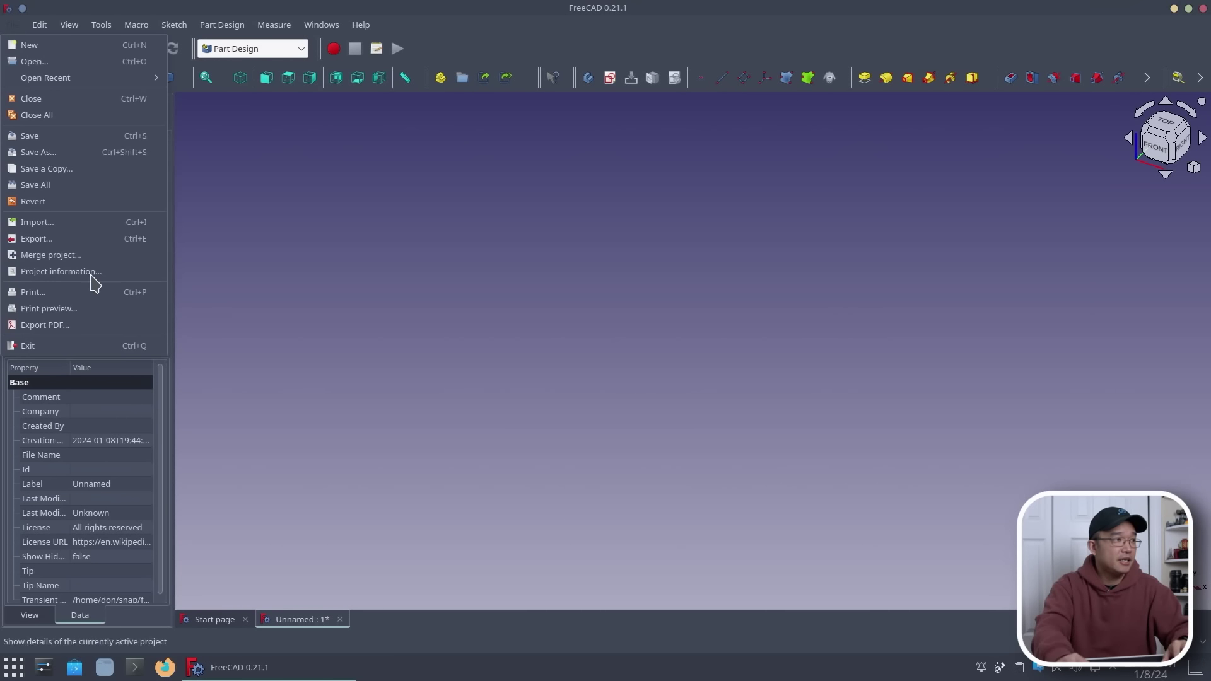
{"action": "left_click", "coordinate": [55, 224]}
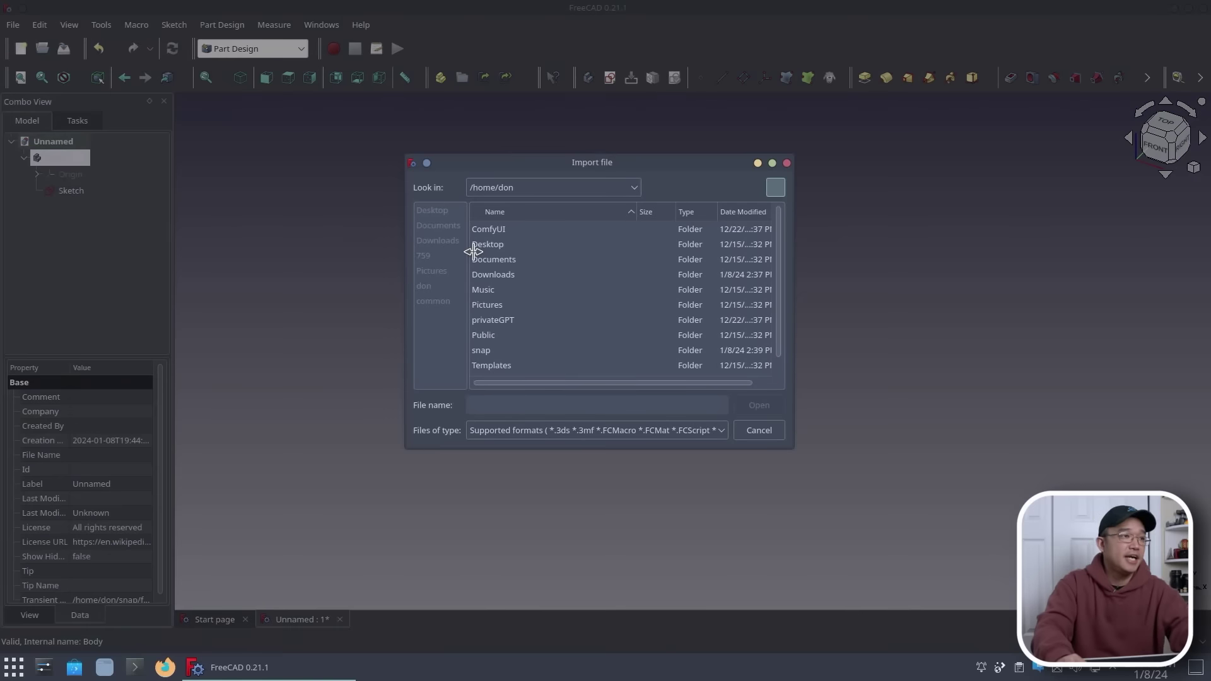
{"action": "left_click", "coordinate": [433, 241]}
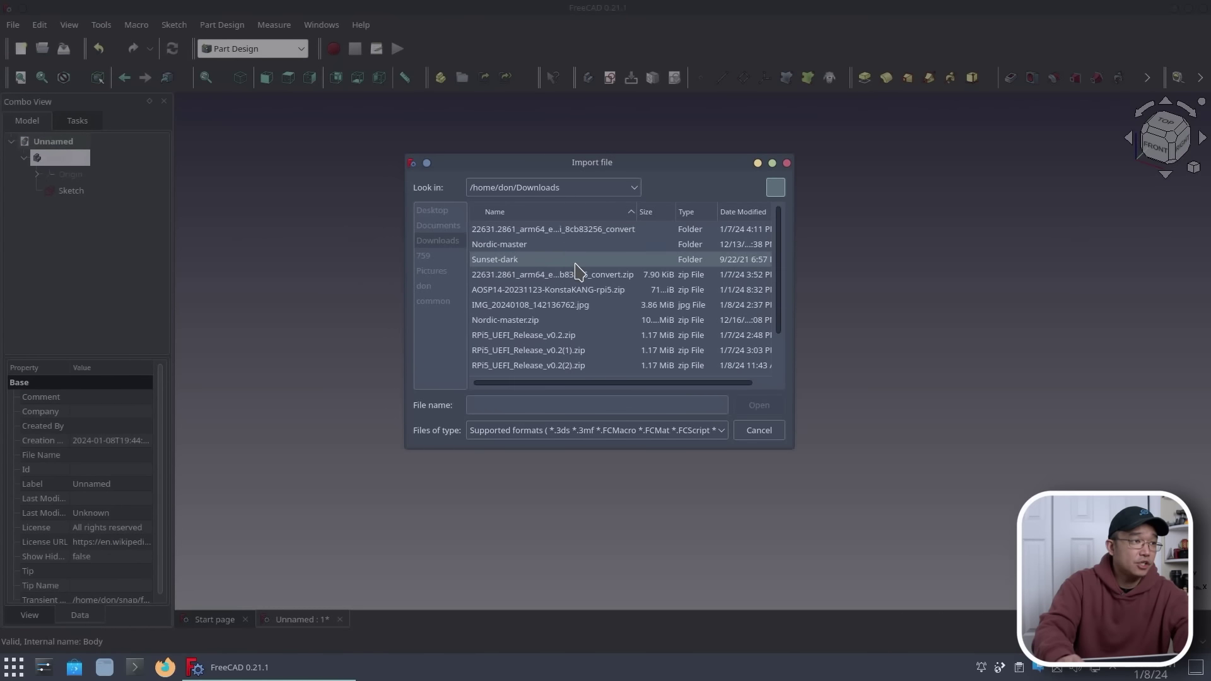
{"action": "scroll", "coordinate": [575, 271], "scroll_direction": "down", "scroll_amount": 1}
{"action": "double_click", "coordinate": [571, 259]}
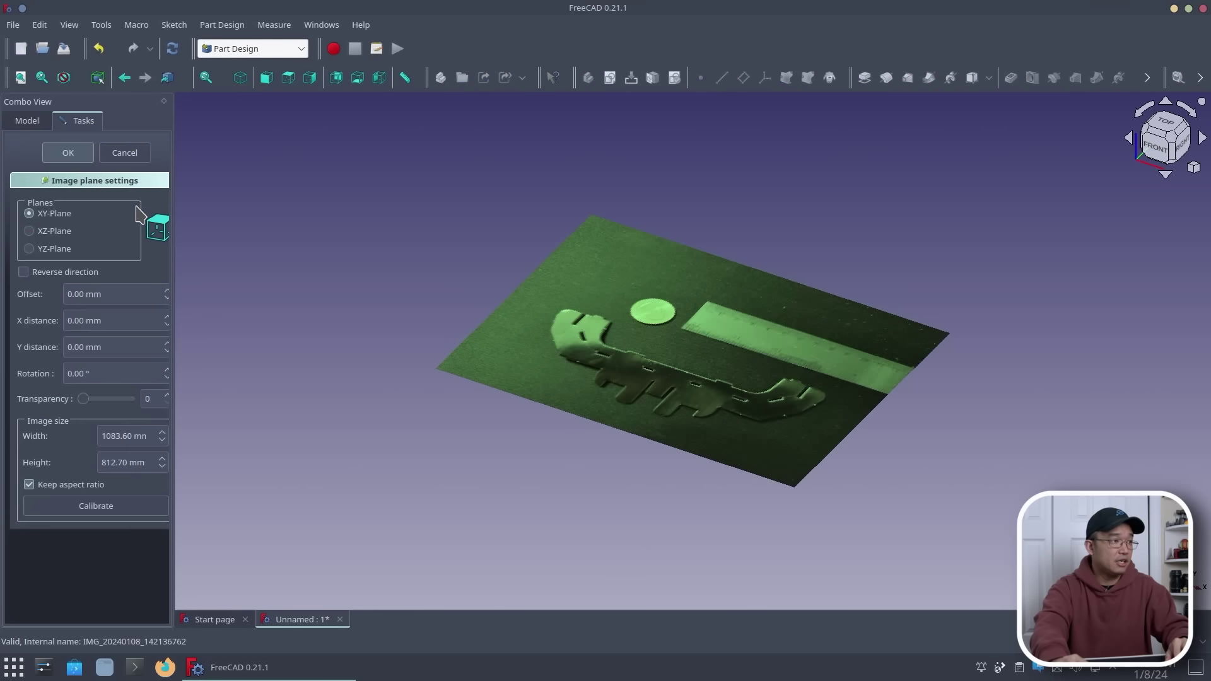
Set the image plane's X and Y distances to 0, then view the photo from the top
{"action": "double_click", "coordinate": [167, 316]}
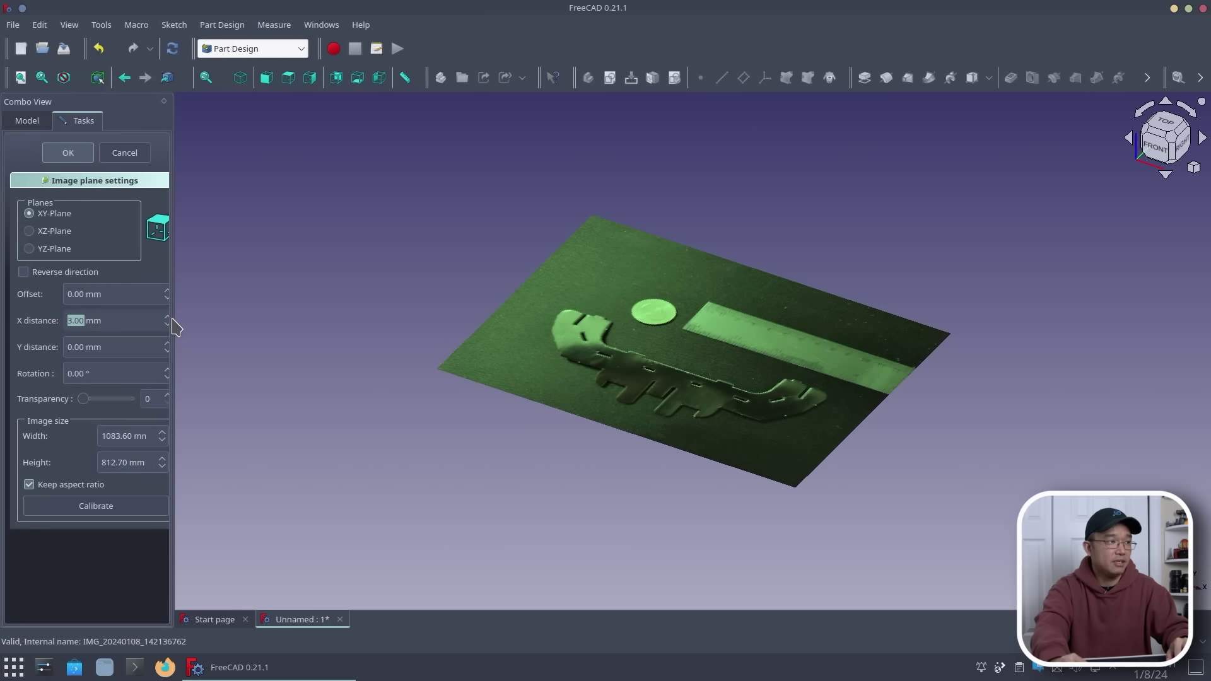
{"action": "left_click_drag", "start_coordinate": [175, 318], "coordinate": [230, 321]}
{"action": "scroll", "coordinate": [214, 346], "scroll_direction": "up", "scroll_amount": 9}
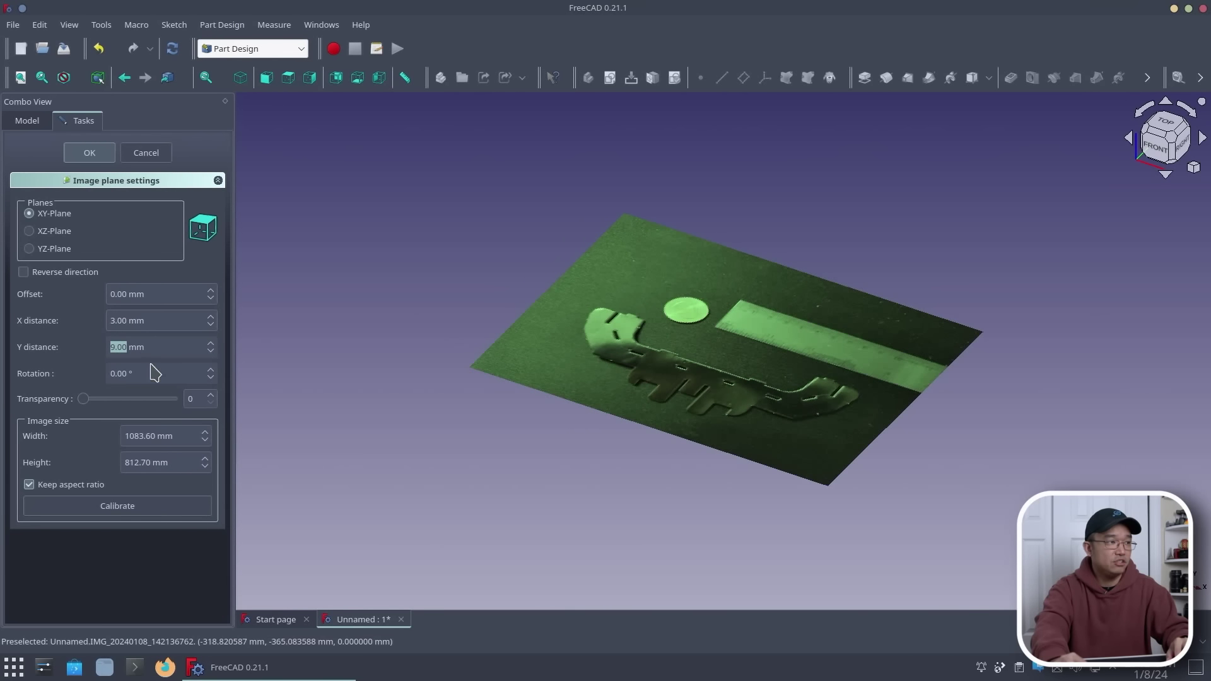
{"action": "scroll", "coordinate": [213, 379], "scroll_direction": "up", "scroll_amount": 5}
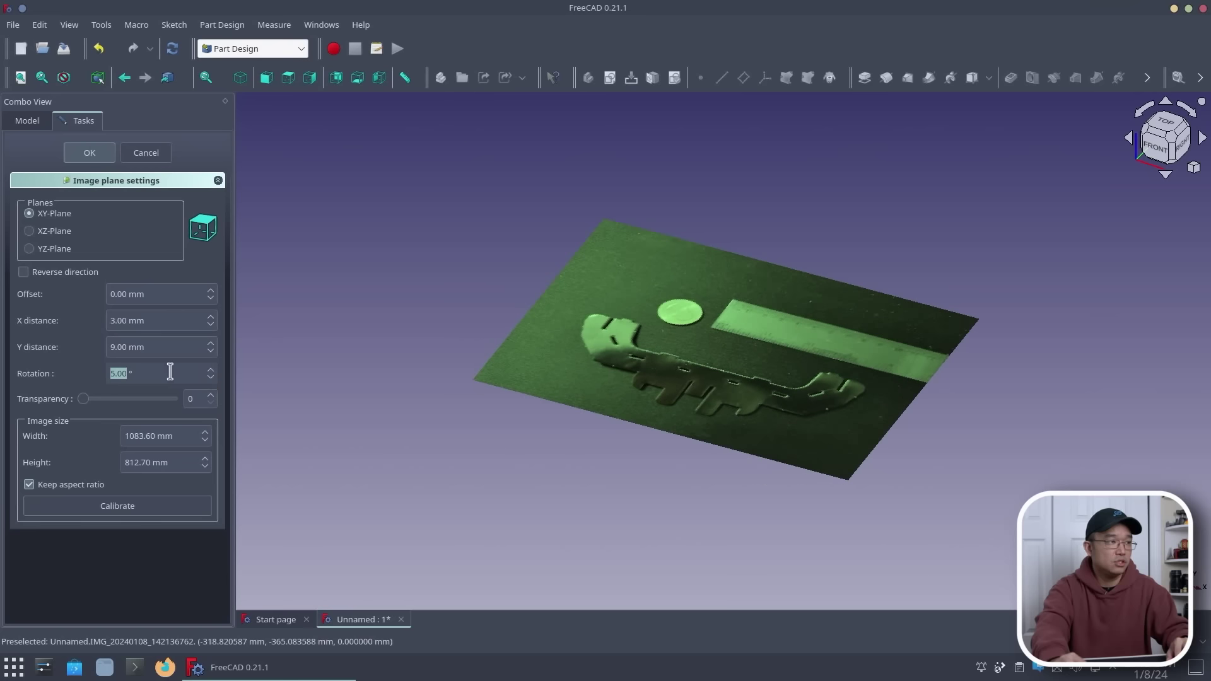
{"action": "type", "text": "0"}
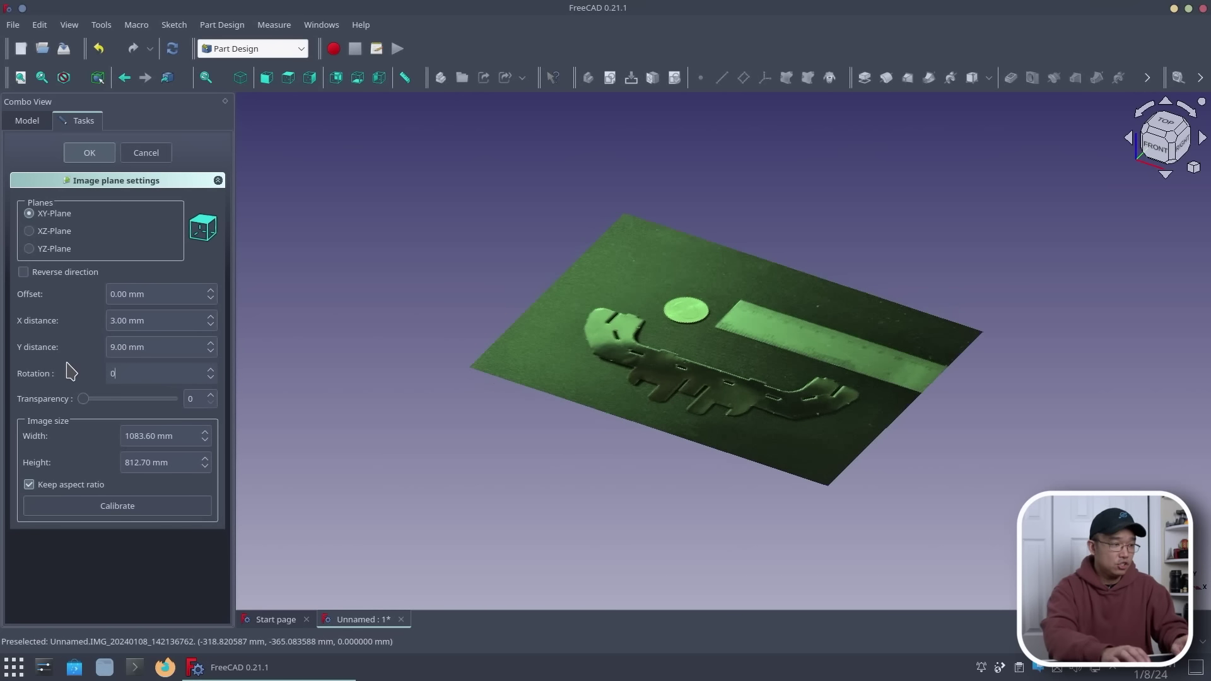
{"action": "key", "text": "shift+Tab"}
{"action": "type", "text": "0"}
{"action": "key", "text": "shift+Tab"}
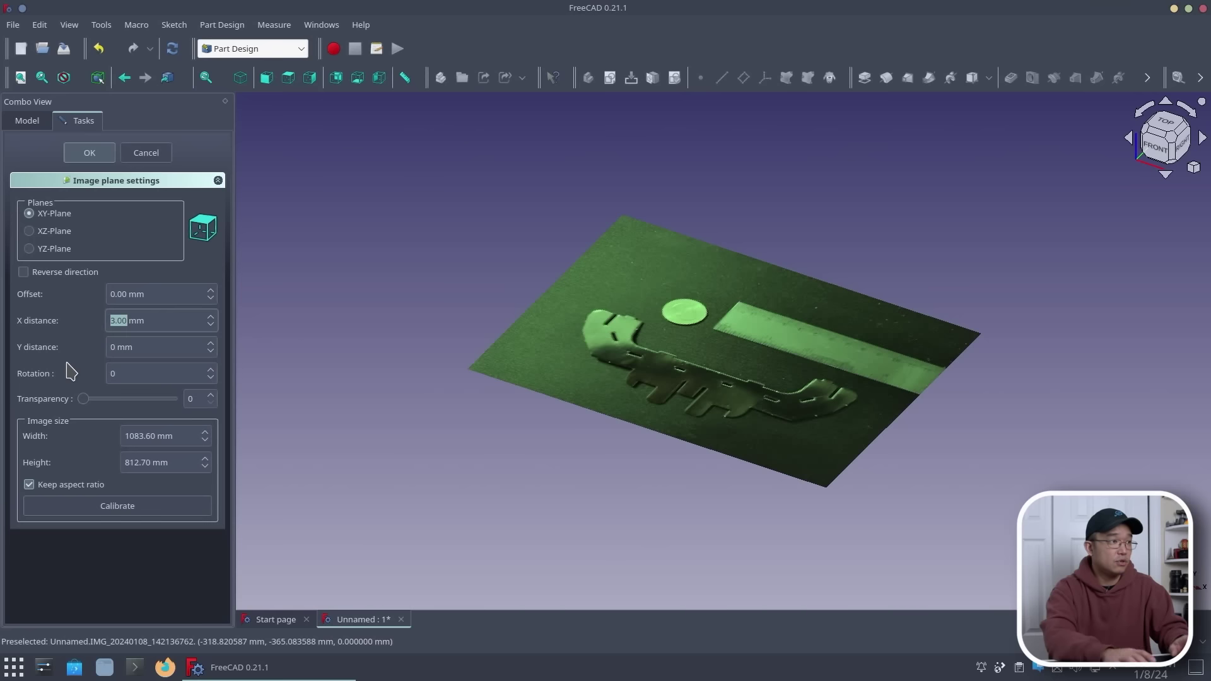
{"action": "key", "text": "shift+Tab"}
{"action": "key", "text": "Return"}
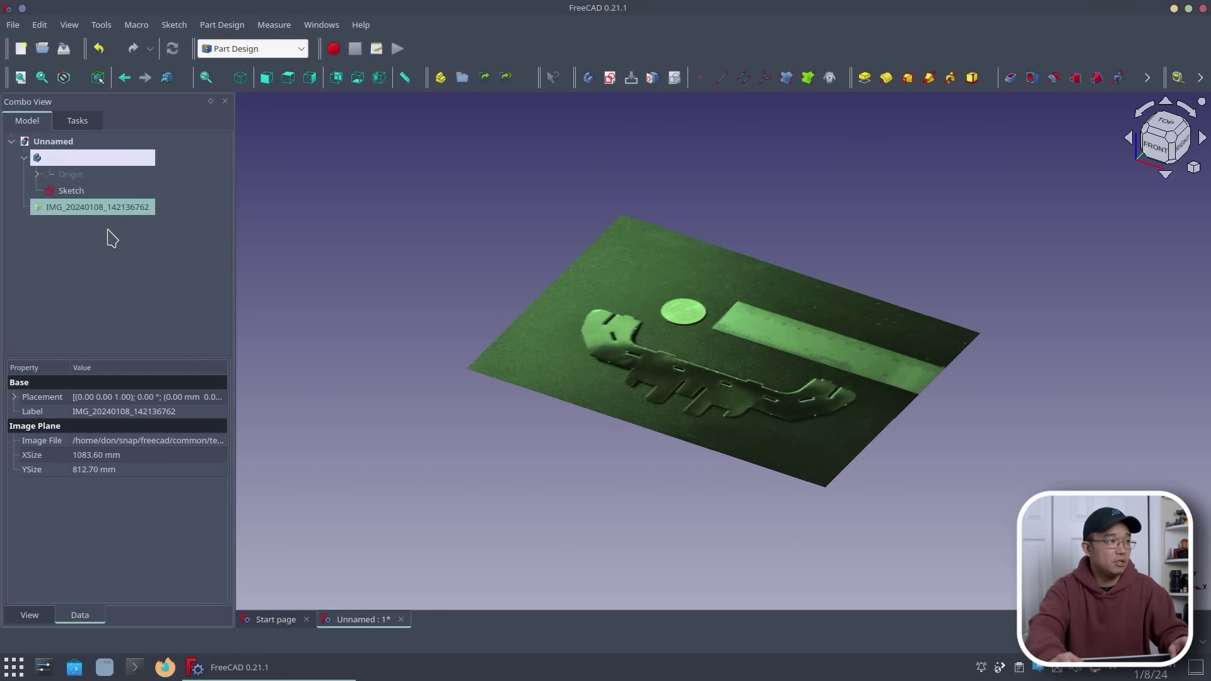
{"action": "double_click", "coordinate": [111, 213]}
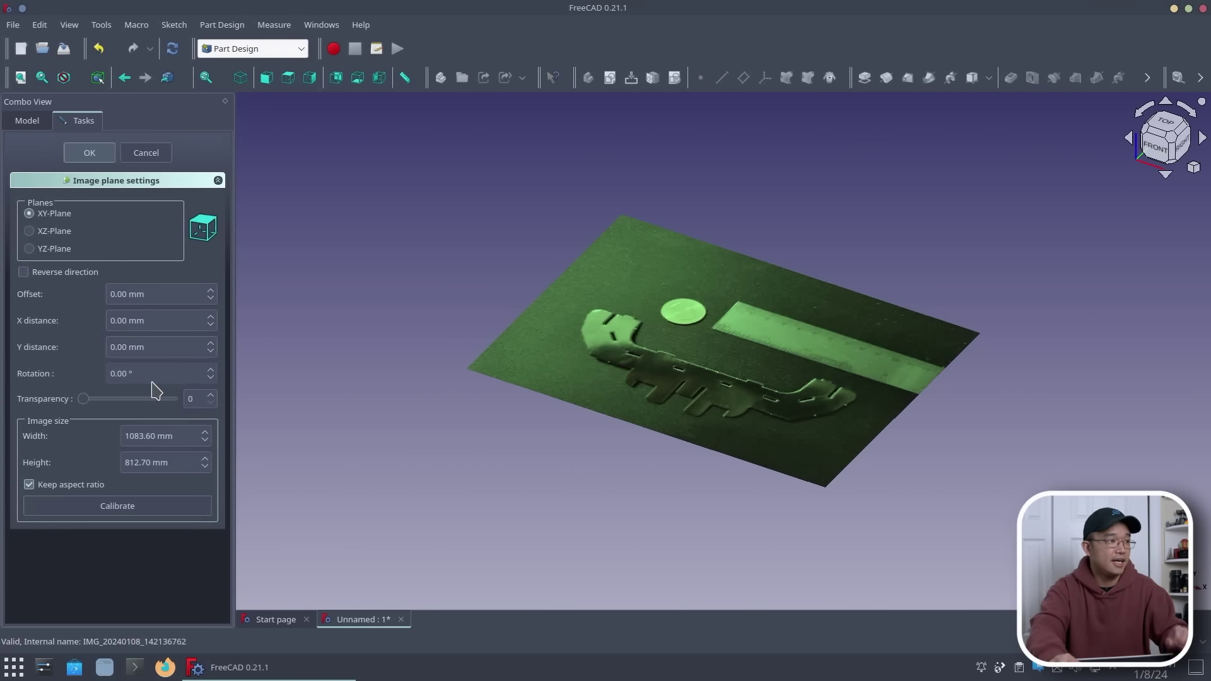
{"action": "key", "text": "2"}
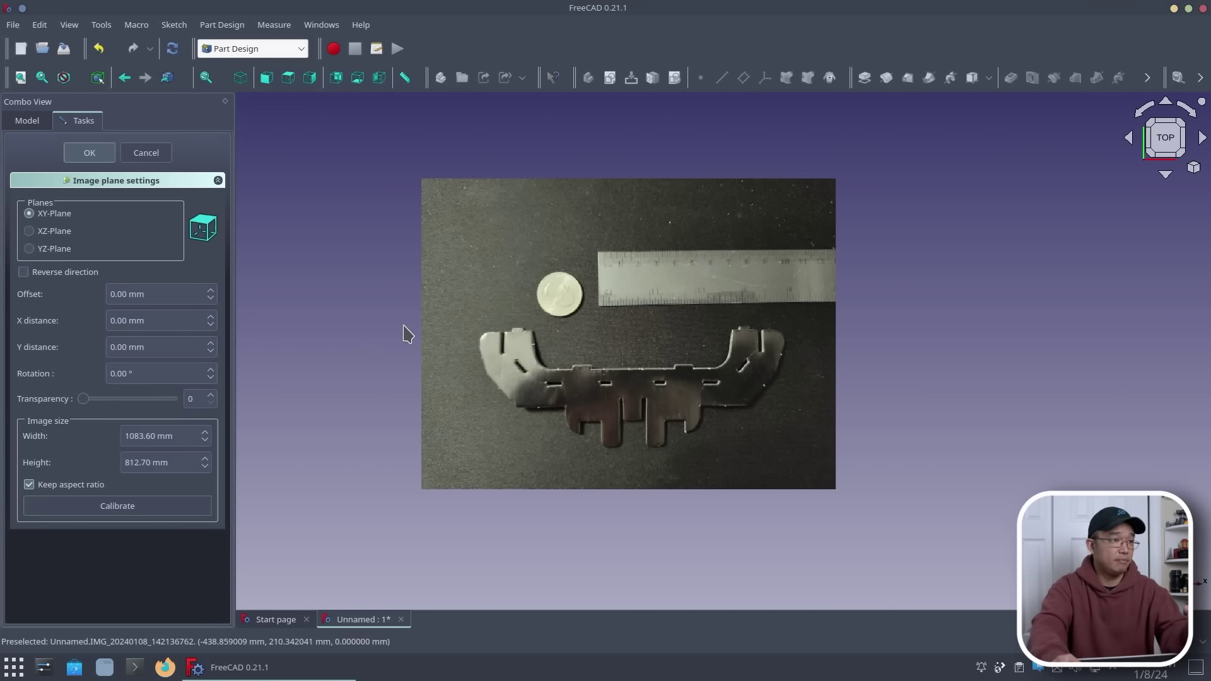
Calibrate the photo by marking the ruler's 0 and 1 cm marks as 10 mm apart
{"action": "left_click", "coordinate": [135, 505]}
{"action": "scroll", "coordinate": [620, 301], "scroll_direction": "up", "scroll_amount": 2}
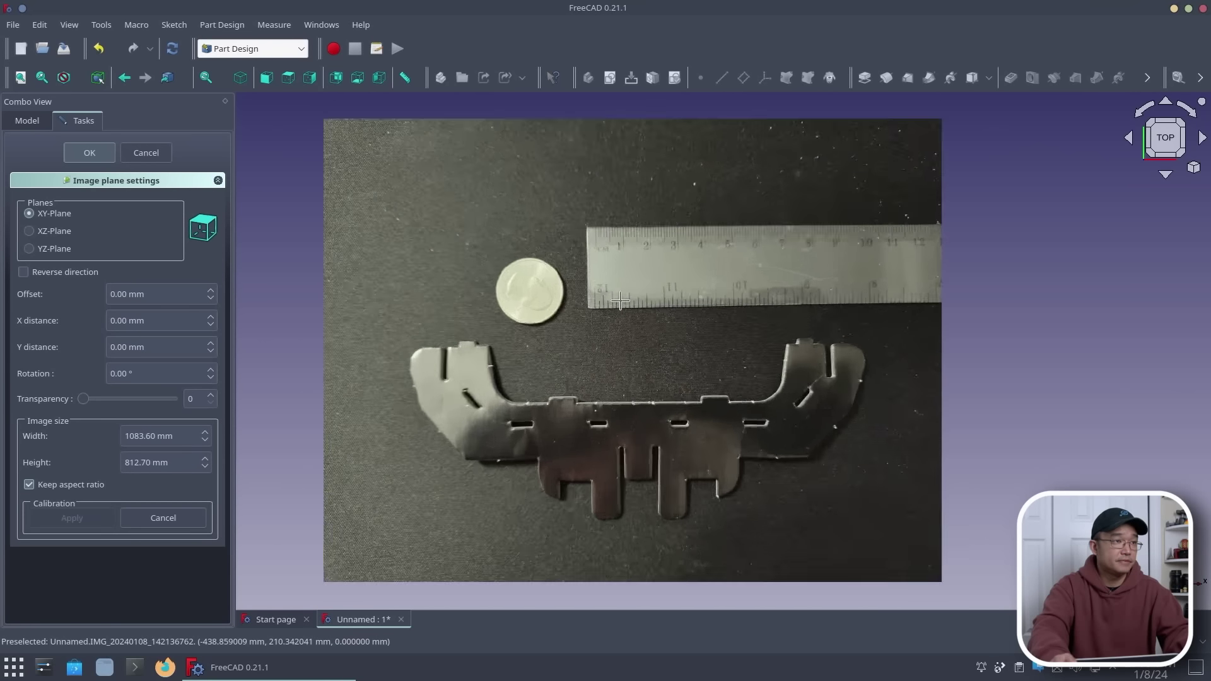
{"action": "scroll", "coordinate": [619, 301], "scroll_direction": "up", "scroll_amount": 2}
{"action": "scroll", "coordinate": [582, 265], "scroll_direction": "up", "scroll_amount": 2}
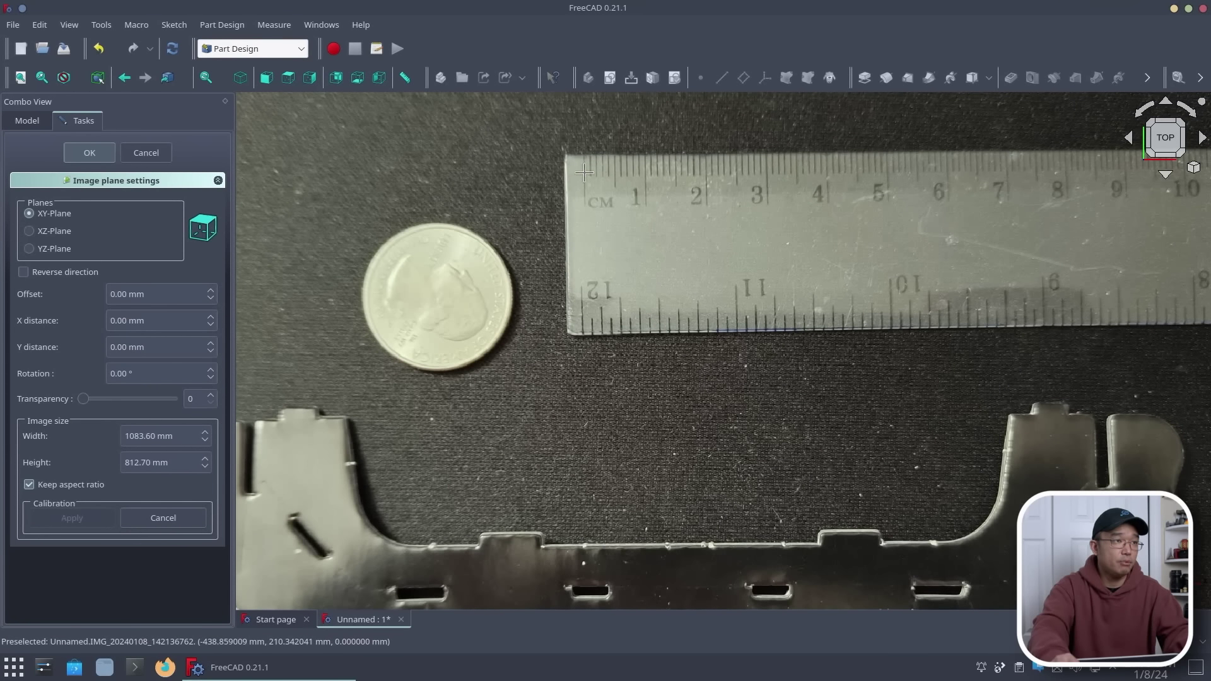
{"action": "left_click", "coordinate": [584, 171]}
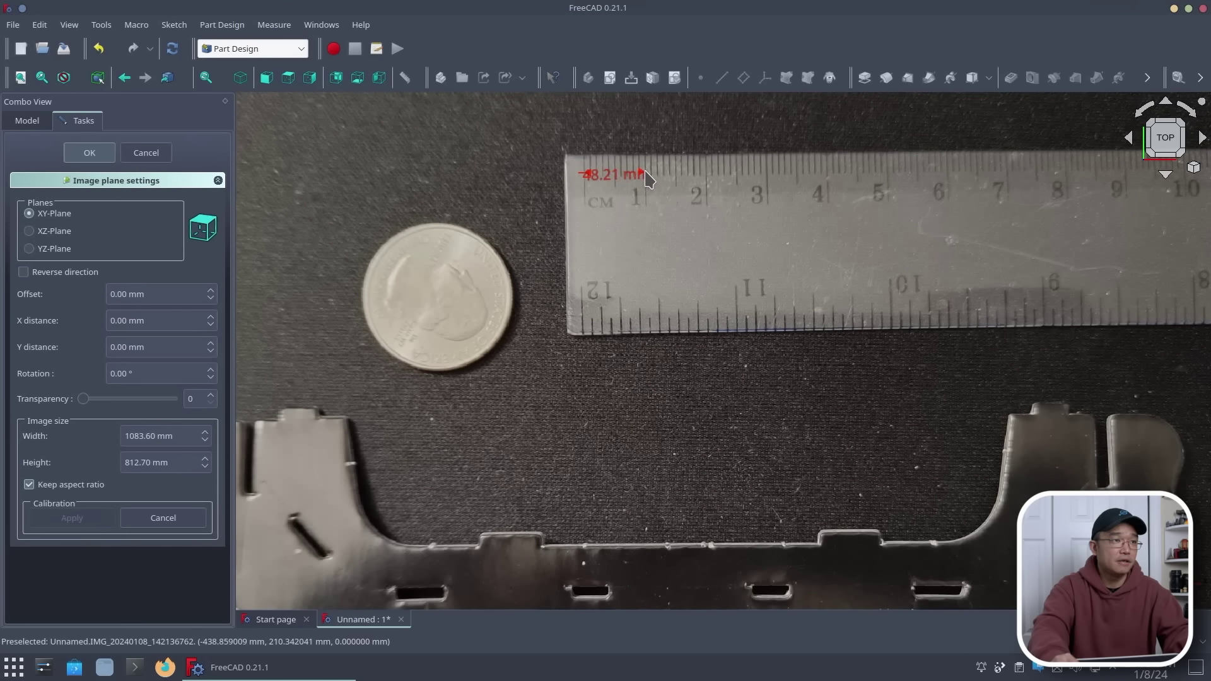
{"action": "left_click", "coordinate": [645, 174]}
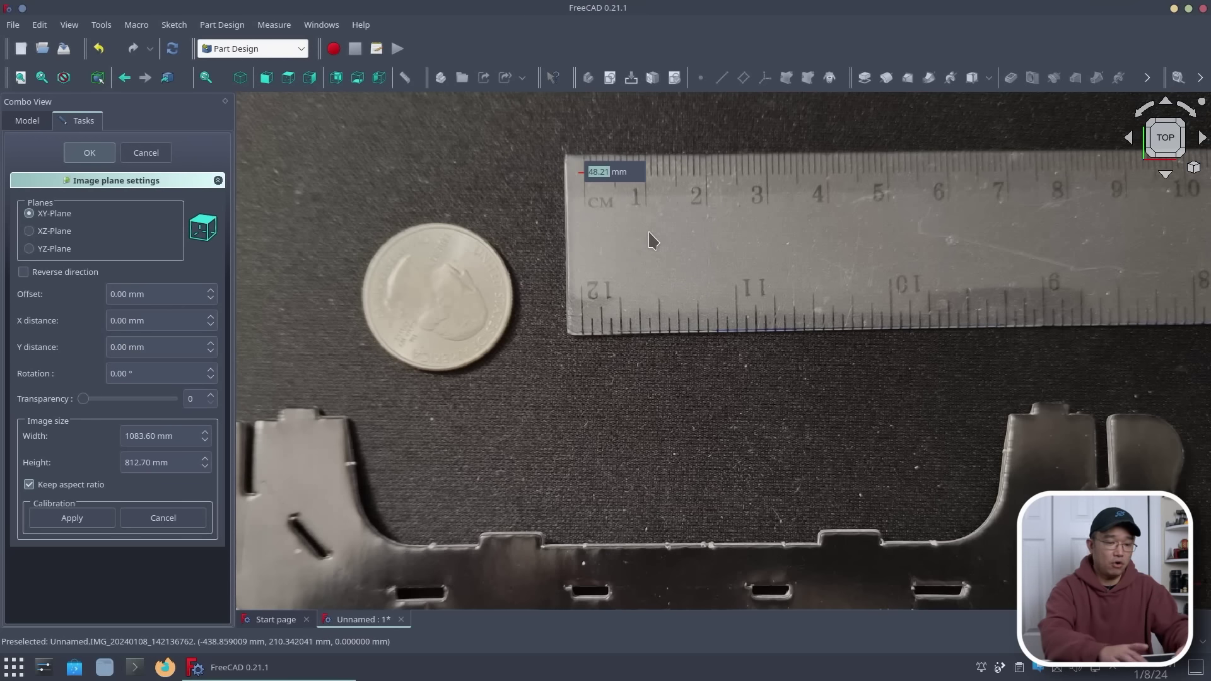
{"action": "type", "text": "10"}
{"action": "key", "text": "Return"}
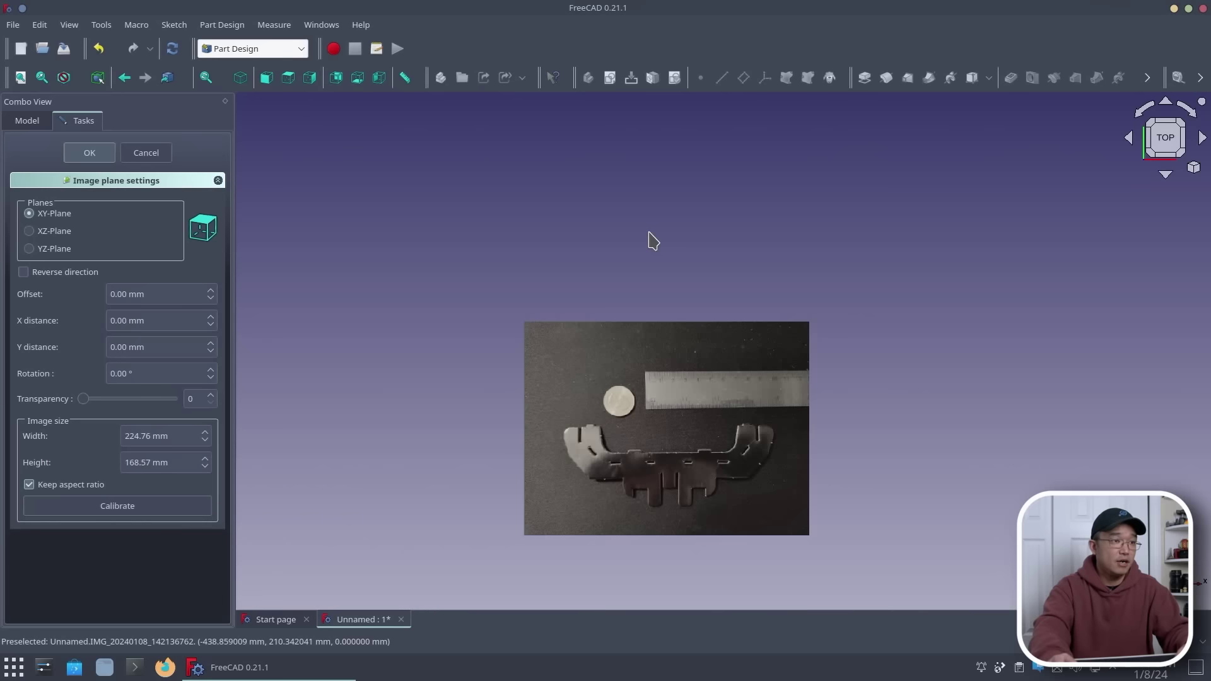
Measure the height of the part's central band as a scale check
{"action": "scroll", "coordinate": [640, 495], "scroll_direction": "up", "scroll_amount": 6}
{"action": "scroll", "coordinate": [806, 348], "scroll_direction": "down", "scroll_amount": 2}
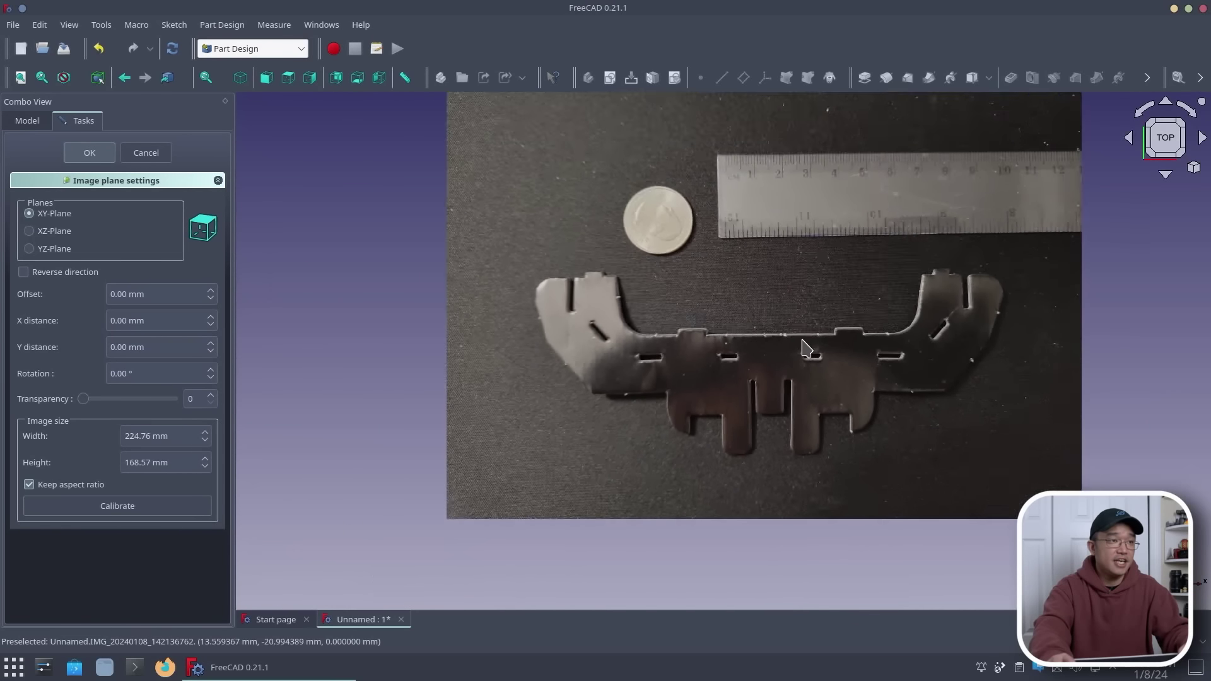
{"action": "scroll", "coordinate": [805, 348], "scroll_direction": "down", "scroll_amount": 1}
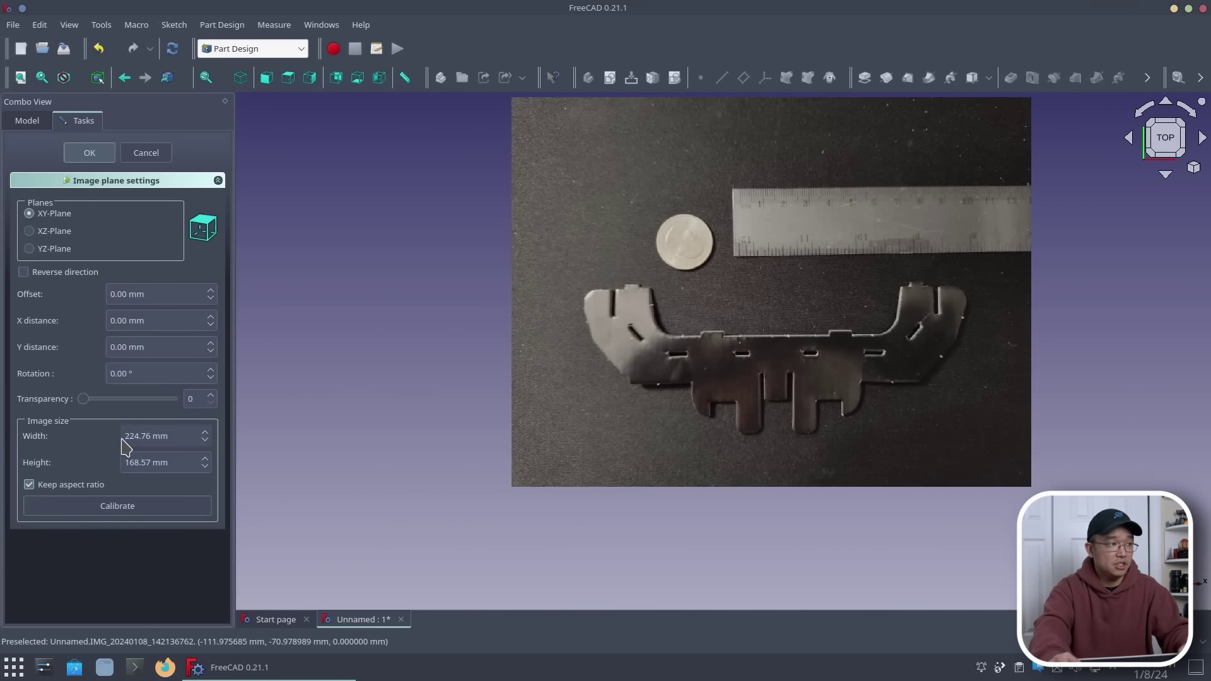
{"action": "scroll", "coordinate": [701, 379], "scroll_direction": "up", "scroll_amount": 3}
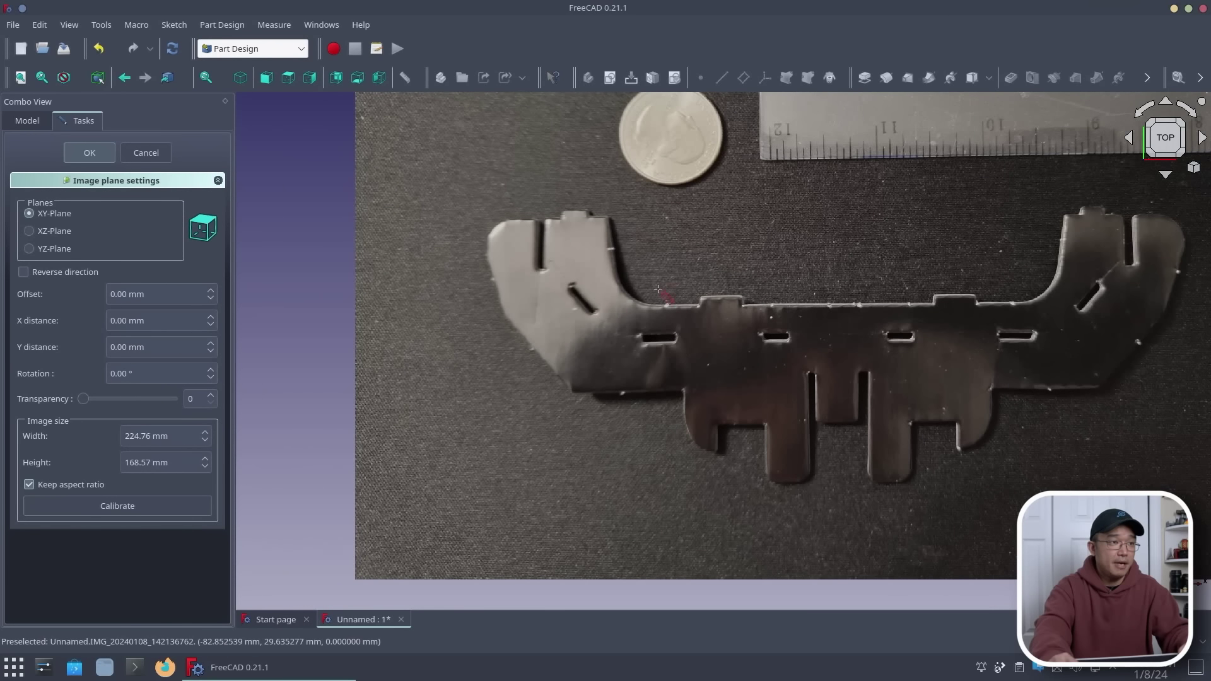
{"action": "left_click", "coordinate": [660, 392]}
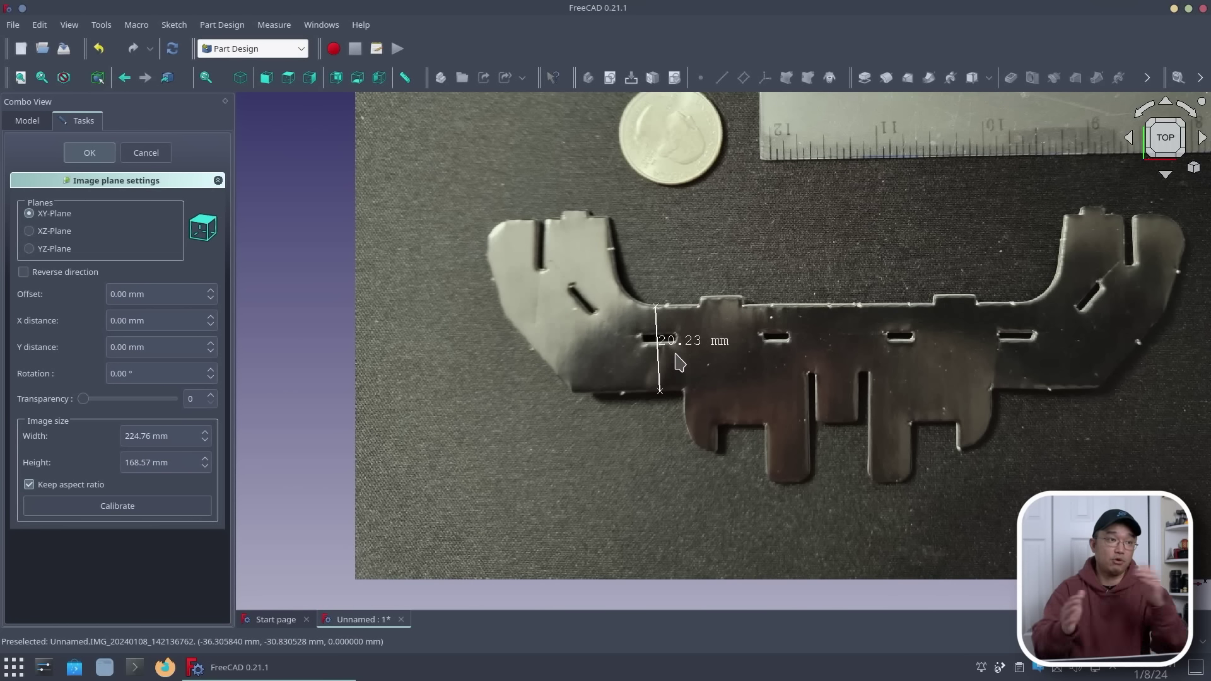
{"action": "scroll", "coordinate": [981, 240], "scroll_direction": "up", "scroll_amount": 3}
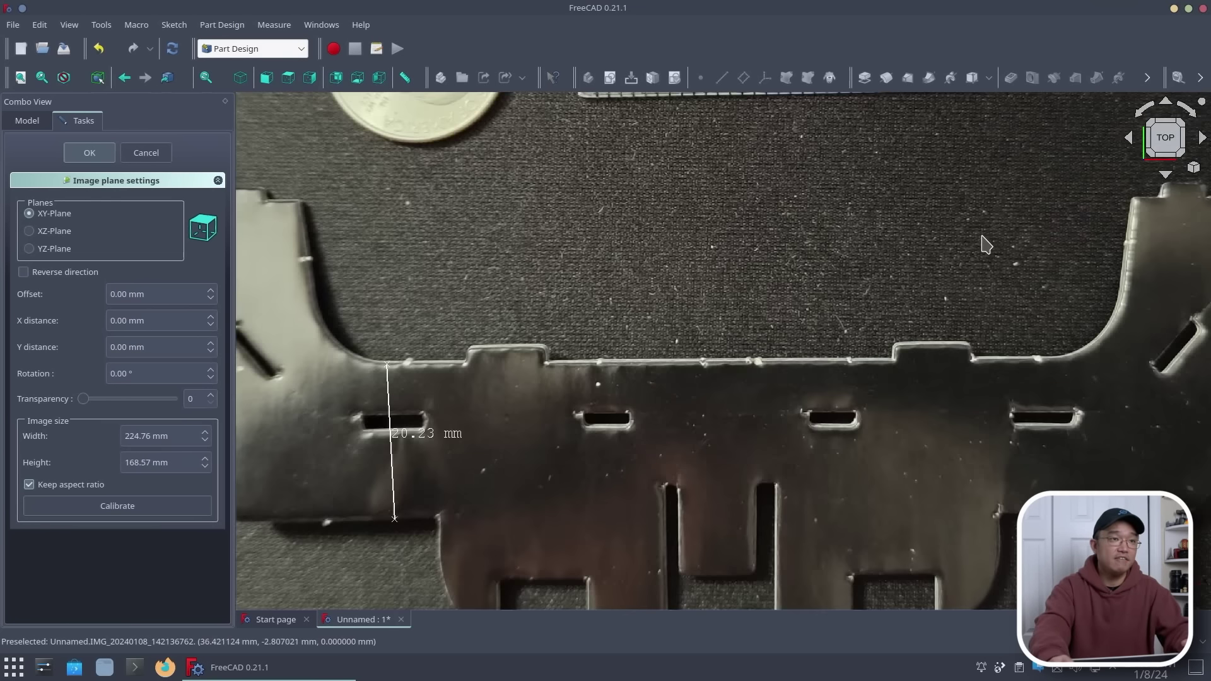
{"action": "scroll", "coordinate": [984, 236], "scroll_direction": "down", "scroll_amount": 5}
{"action": "middle_click_drag", "start_coordinate": [974, 251], "coordinate": [881, 305]}
{"action": "scroll", "coordinate": [868, 284], "scroll_direction": "up", "scroll_amount": 3}
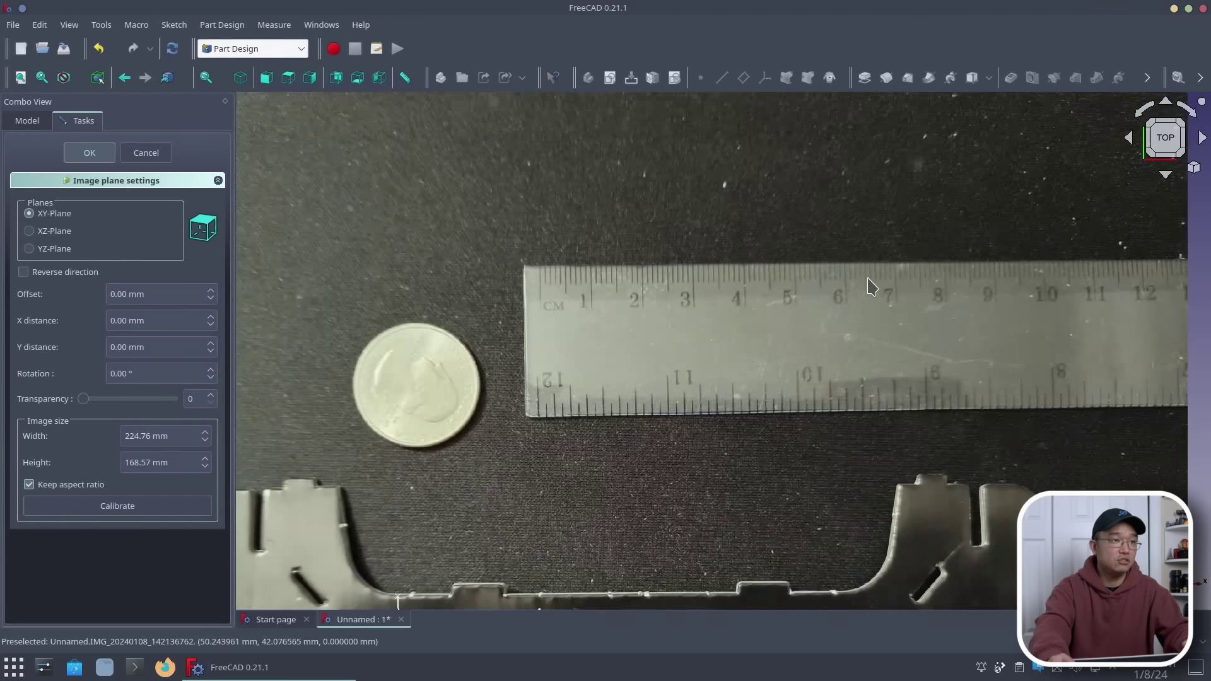
{"action": "scroll", "coordinate": [587, 313], "scroll_direction": "down", "scroll_amount": 2}
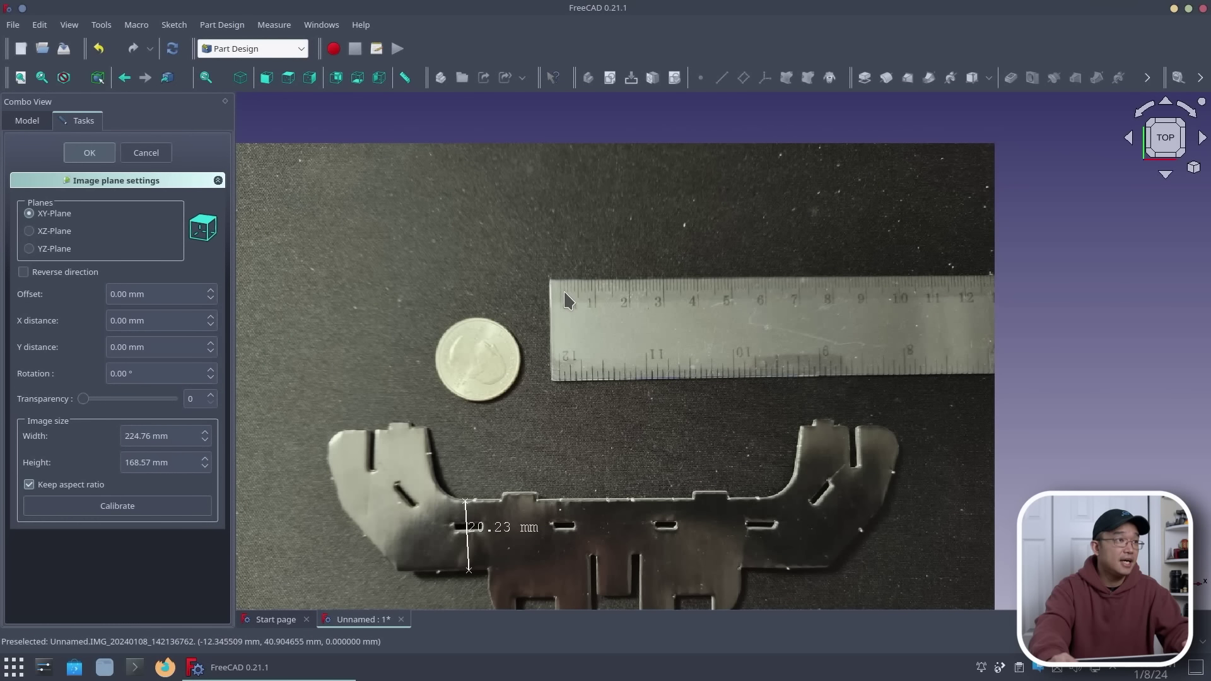
Measure the ruler's first centimetre (10.24 mm) and confirm the image plane settings
{"action": "left_click", "coordinate": [399, 80]}
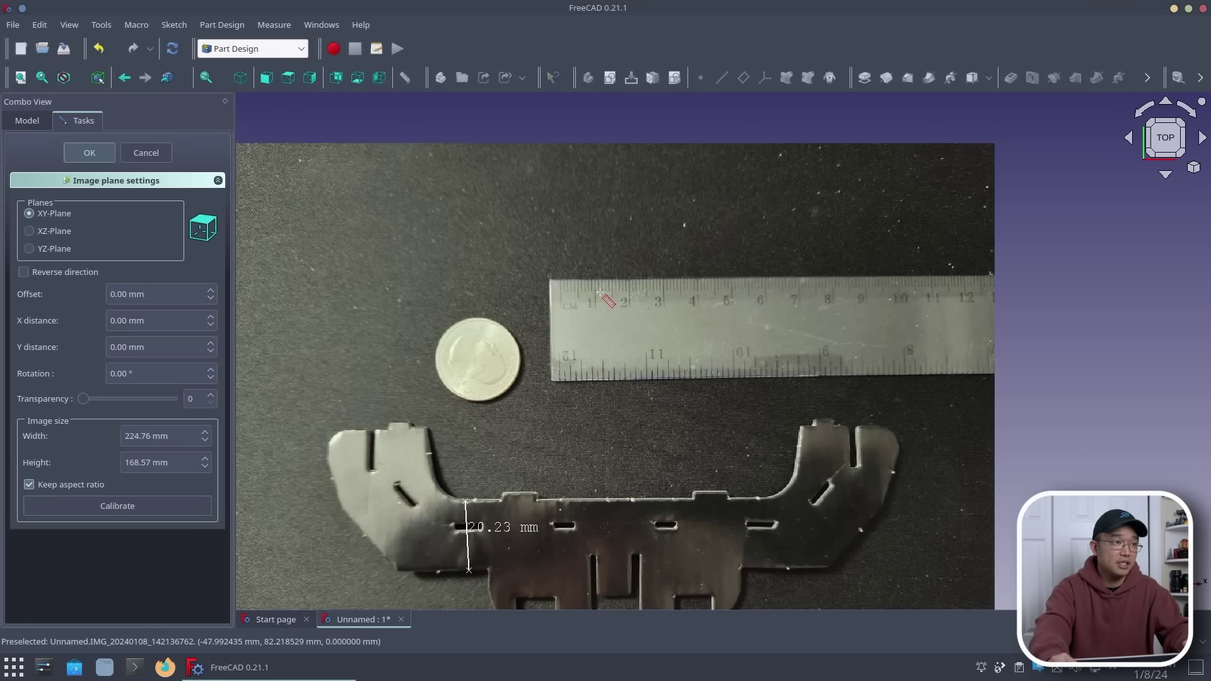
{"action": "left_click", "coordinate": [594, 288]}
{"action": "scroll", "coordinate": [594, 290], "scroll_direction": "up", "scroll_amount": 5}
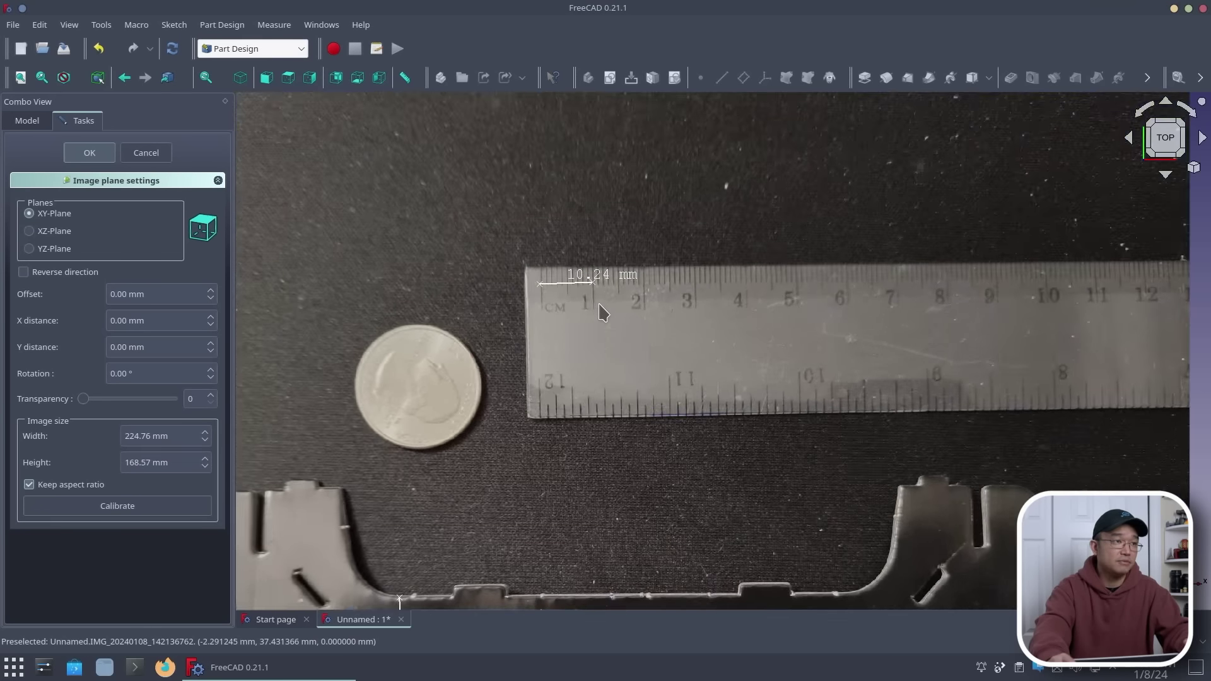
{"action": "scroll", "coordinate": [574, 274], "scroll_direction": "up", "scroll_amount": 2}
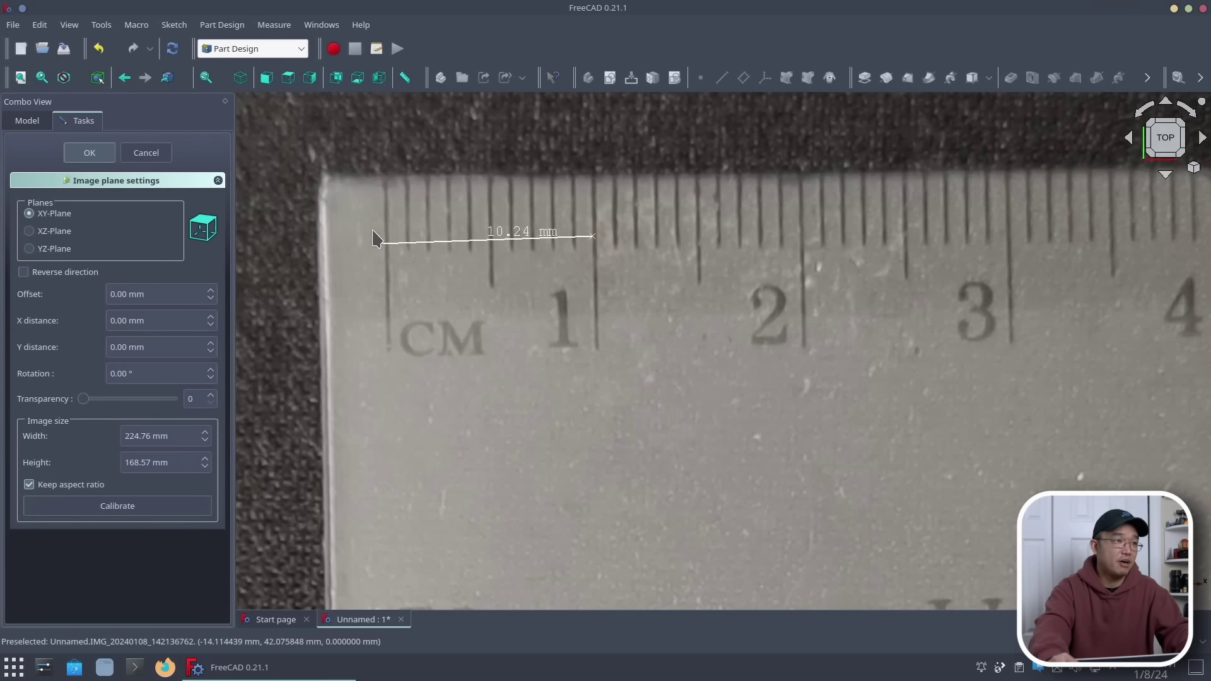
{"action": "scroll", "coordinate": [421, 325], "scroll_direction": "down", "scroll_amount": 8}
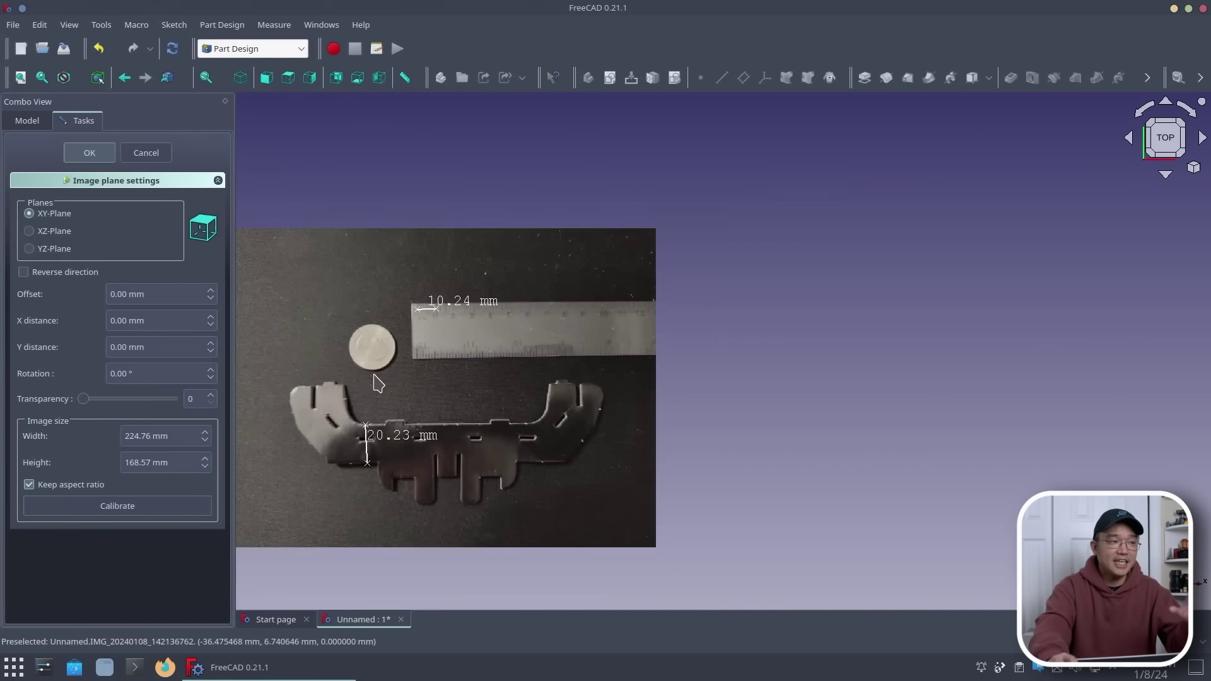
{"action": "scroll", "coordinate": [387, 402], "scroll_direction": "up", "scroll_amount": 2}
{"action": "scroll", "coordinate": [388, 402], "scroll_direction": "down", "scroll_amount": 2}
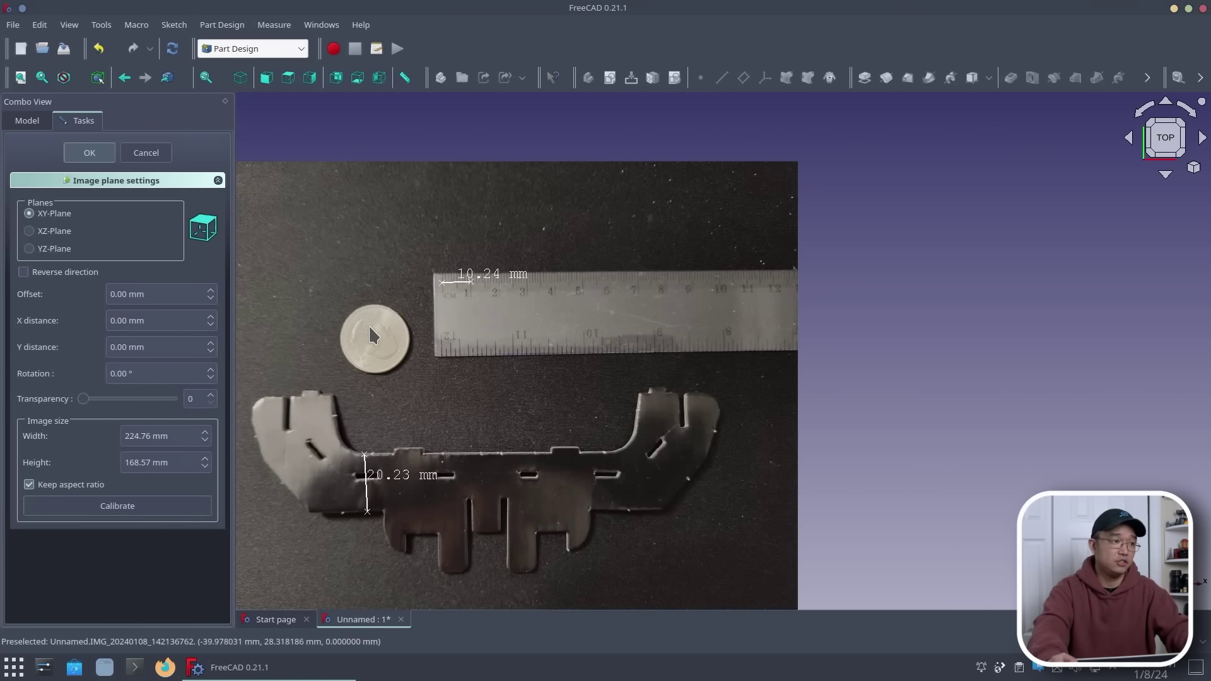
{"action": "left_click", "coordinate": [89, 152]}
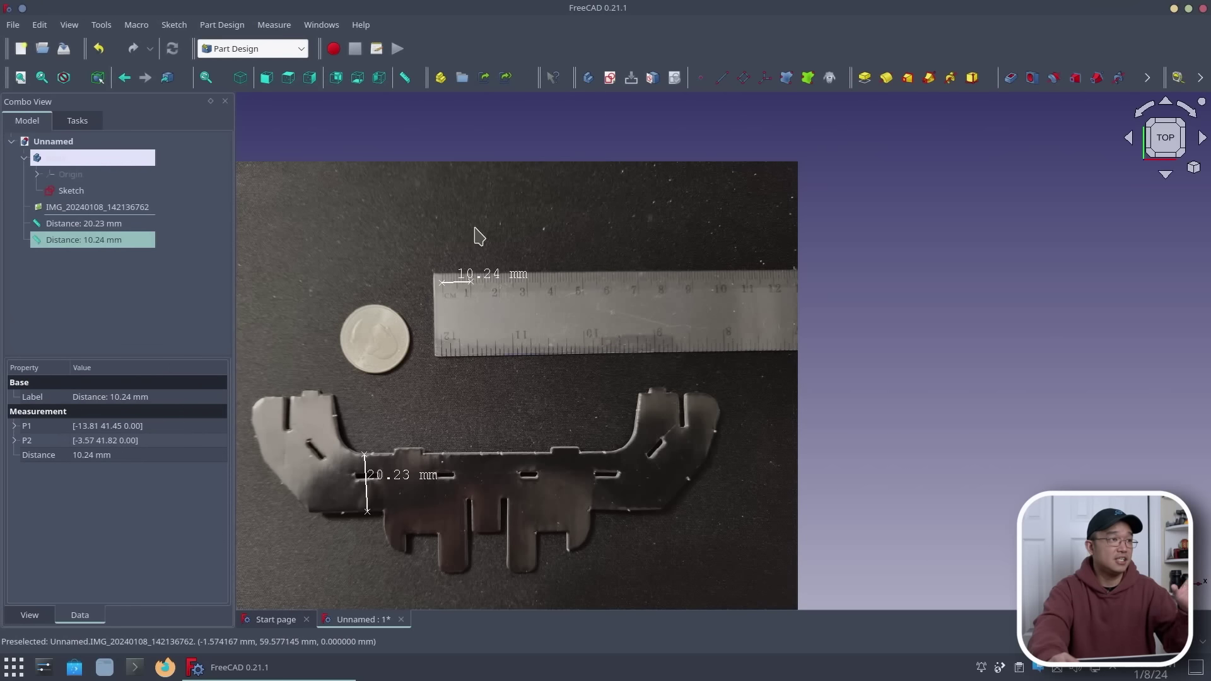
{"action": "left_click", "coordinate": [113, 229]}
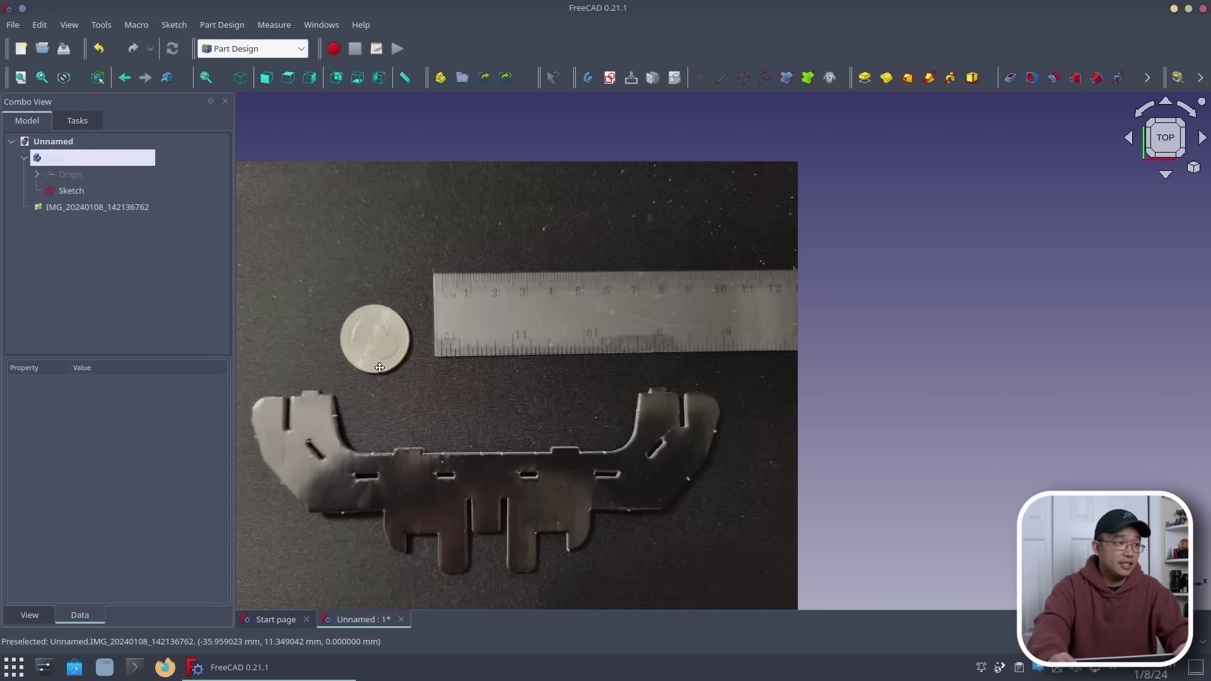
{"action": "scroll", "coordinate": [658, 237], "scroll_direction": "up", "scroll_amount": 5}
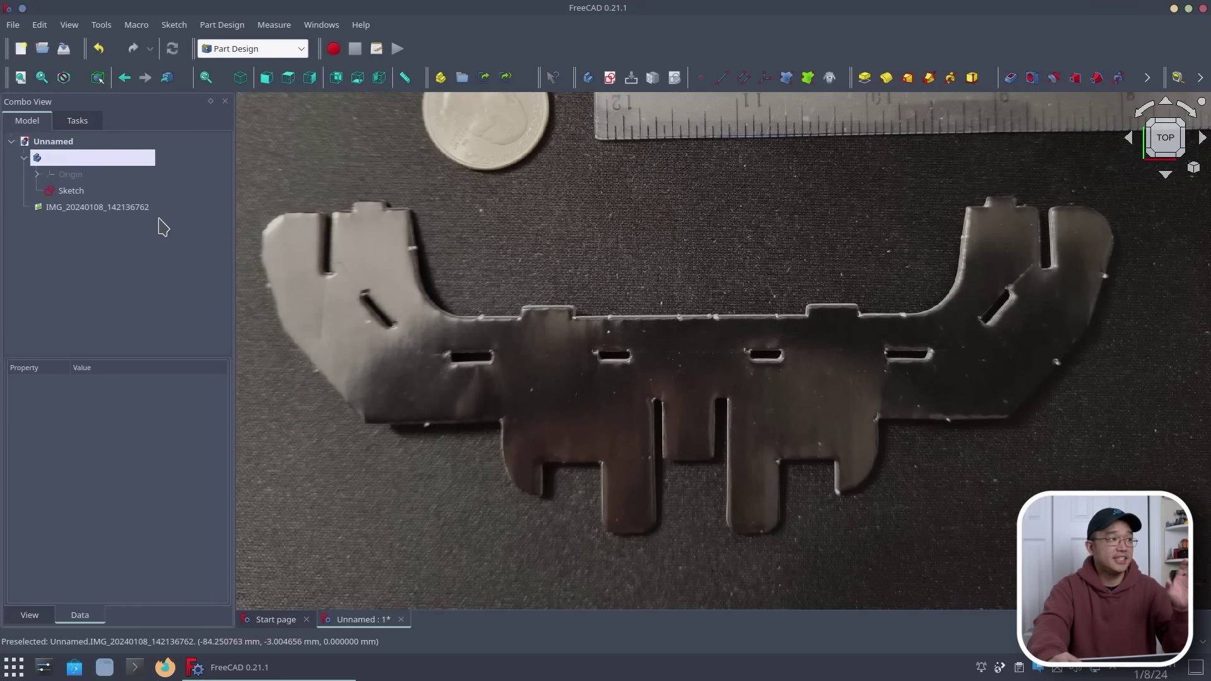
Reopen the sketch and start a polyline along the part's lower-left edge
{"action": "double_click", "coordinate": [71, 191]}
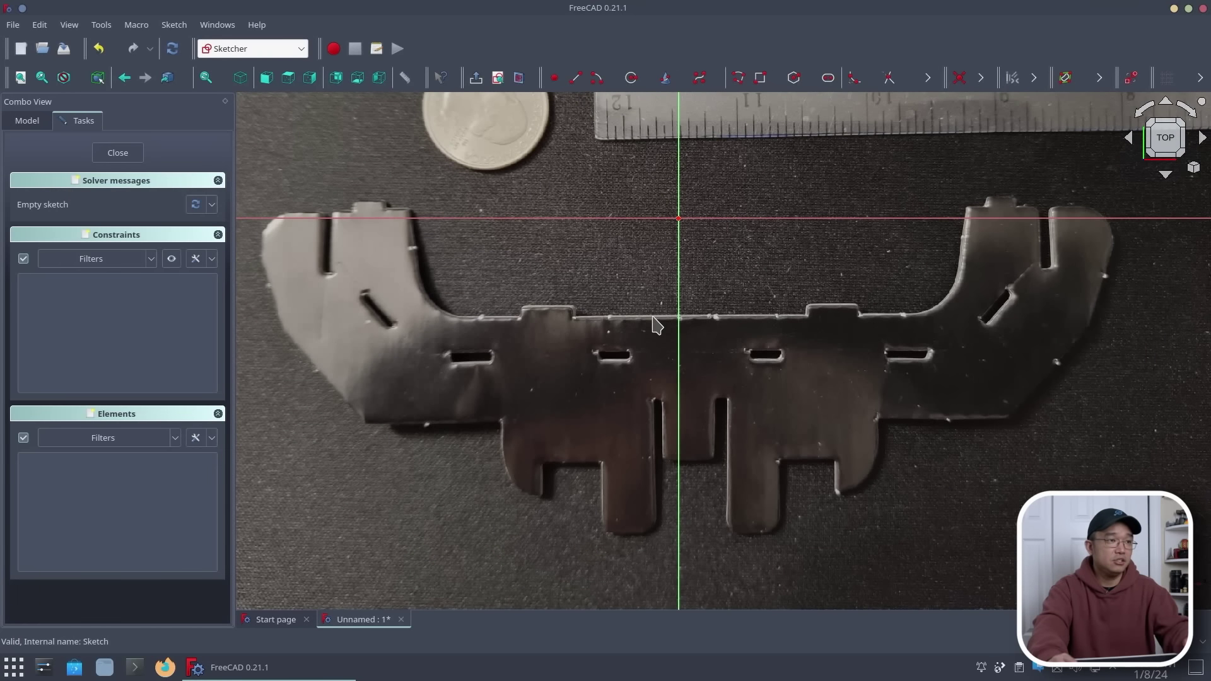
{"action": "scroll", "coordinate": [667, 326], "scroll_direction": "down", "scroll_amount": 1}
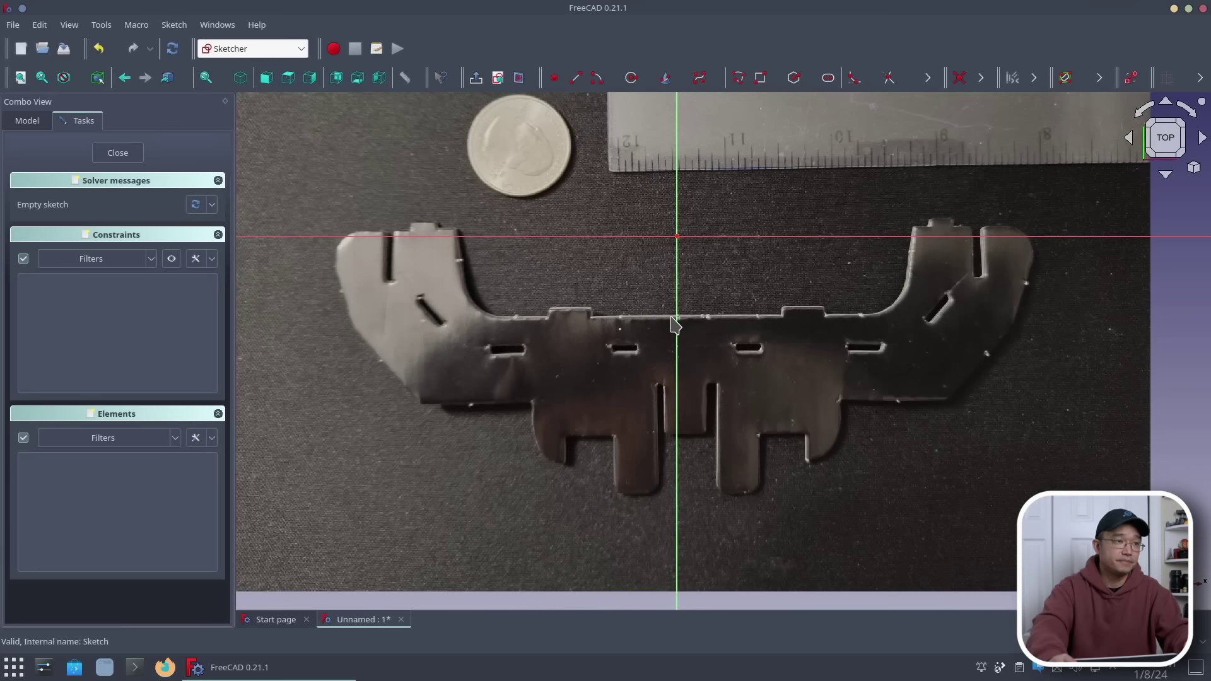
{"action": "left_click", "coordinate": [737, 75]}
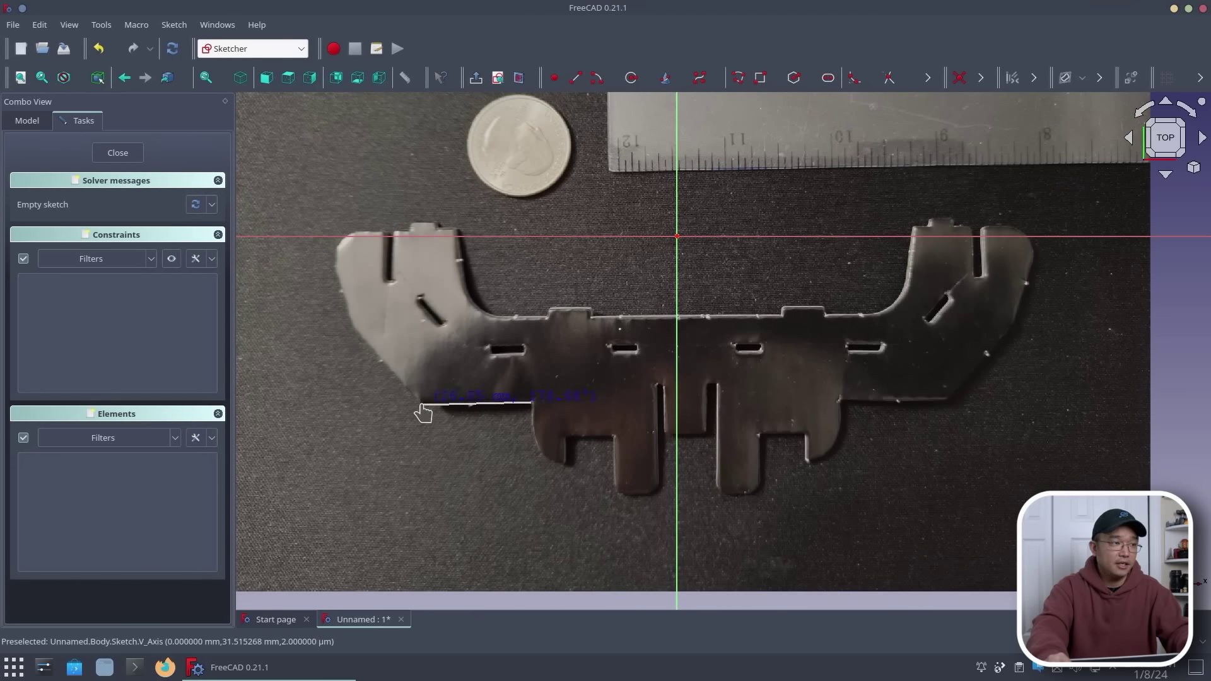
{"action": "left_click", "coordinate": [421, 404]}
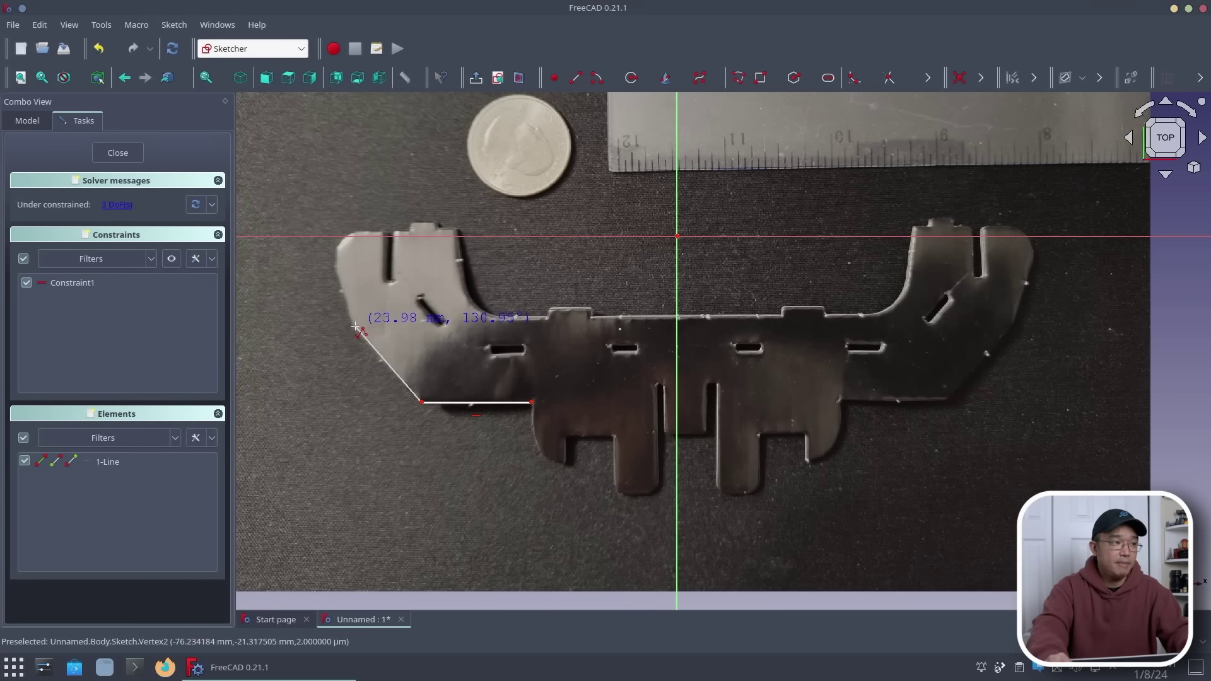
Trace the slanted left side, an arc around the top-left corner, and the left slot
{"action": "left_click", "coordinate": [355, 327]}
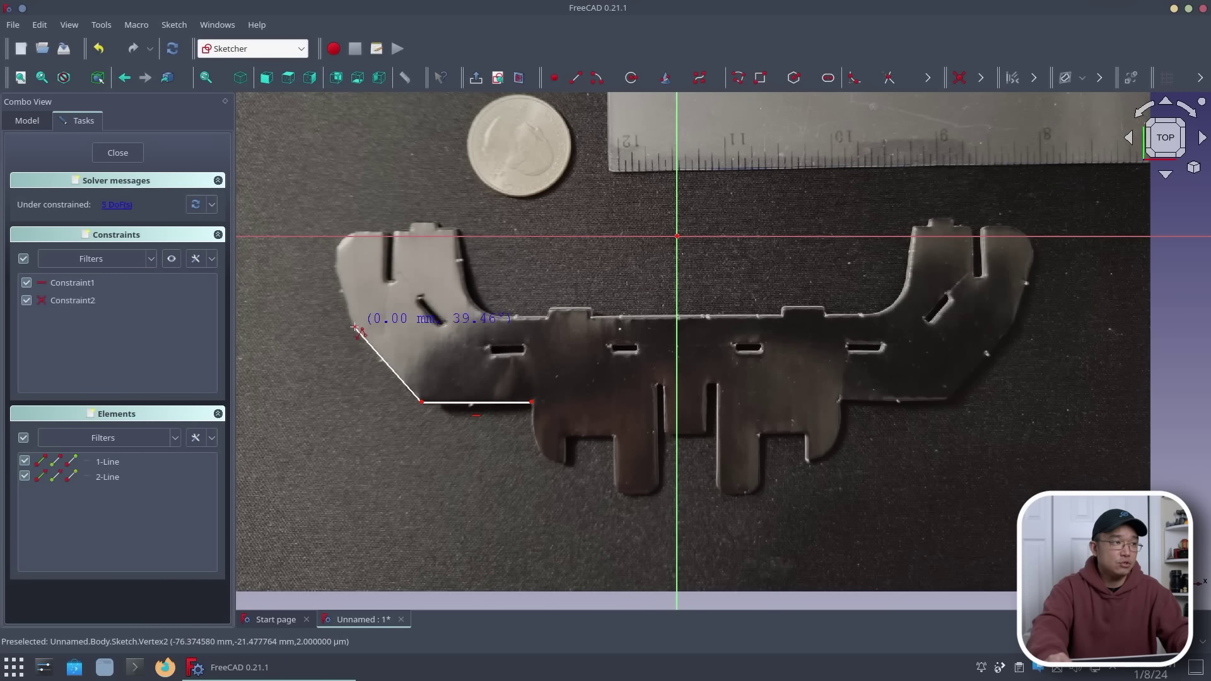
{"action": "left_click", "coordinate": [338, 272]}
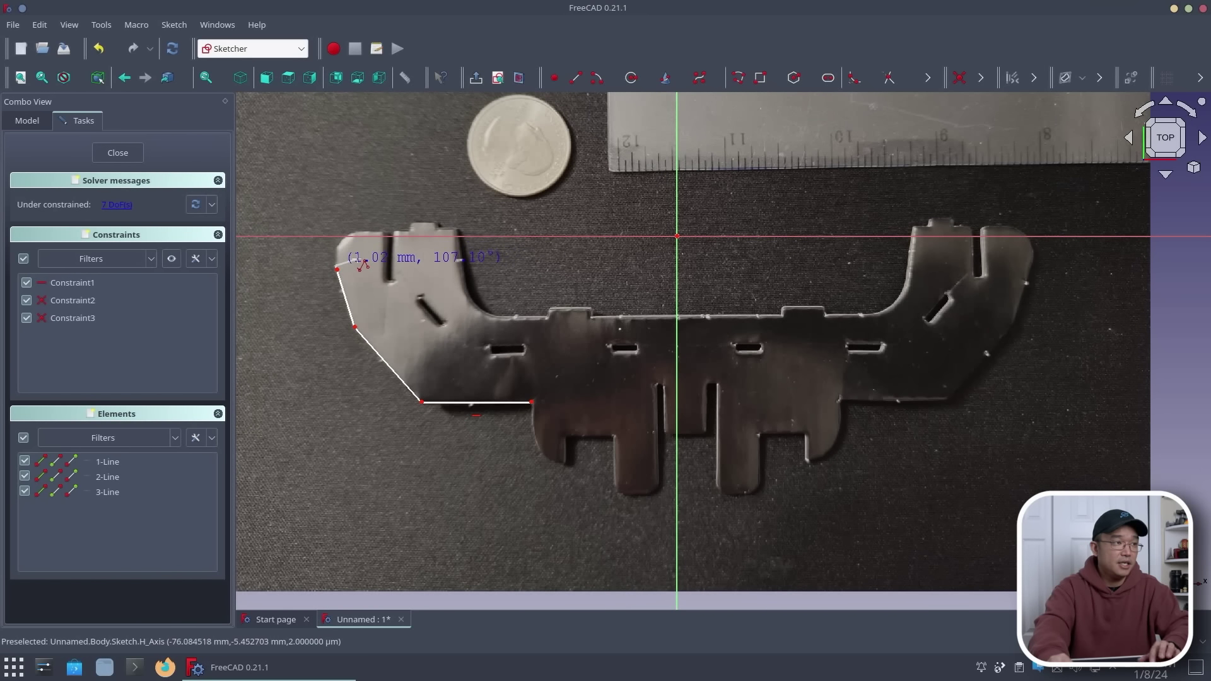
{"action": "key", "text": "m"}
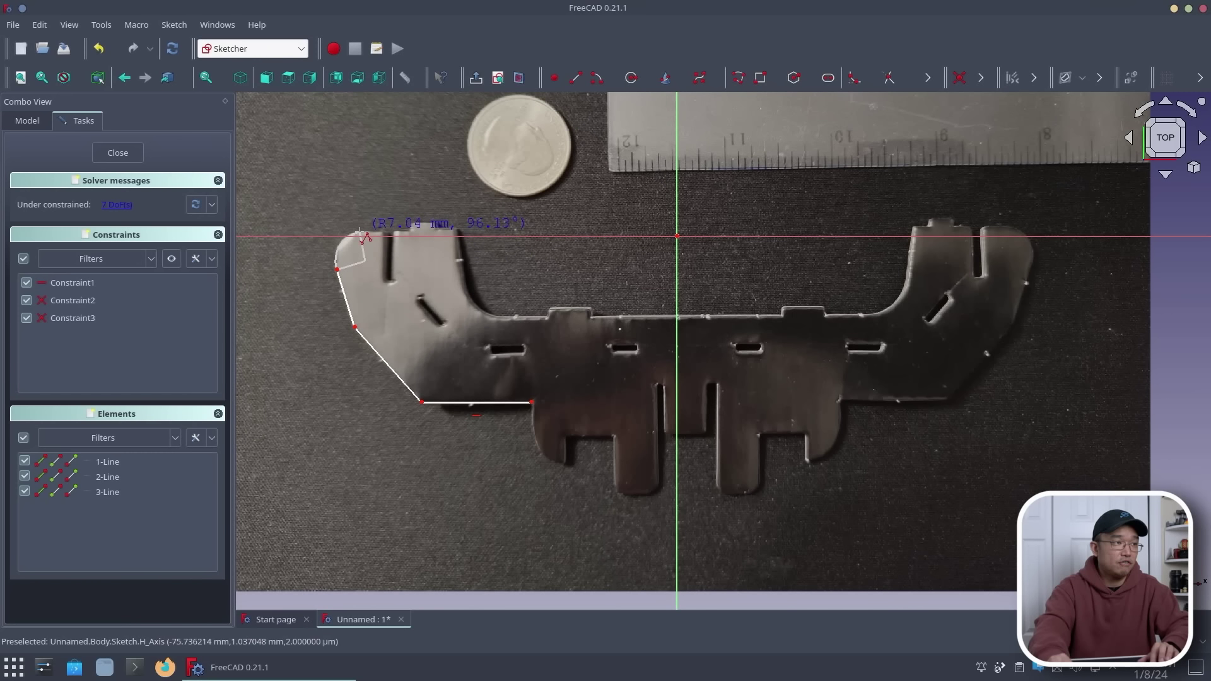
{"action": "left_click", "coordinate": [359, 235]}
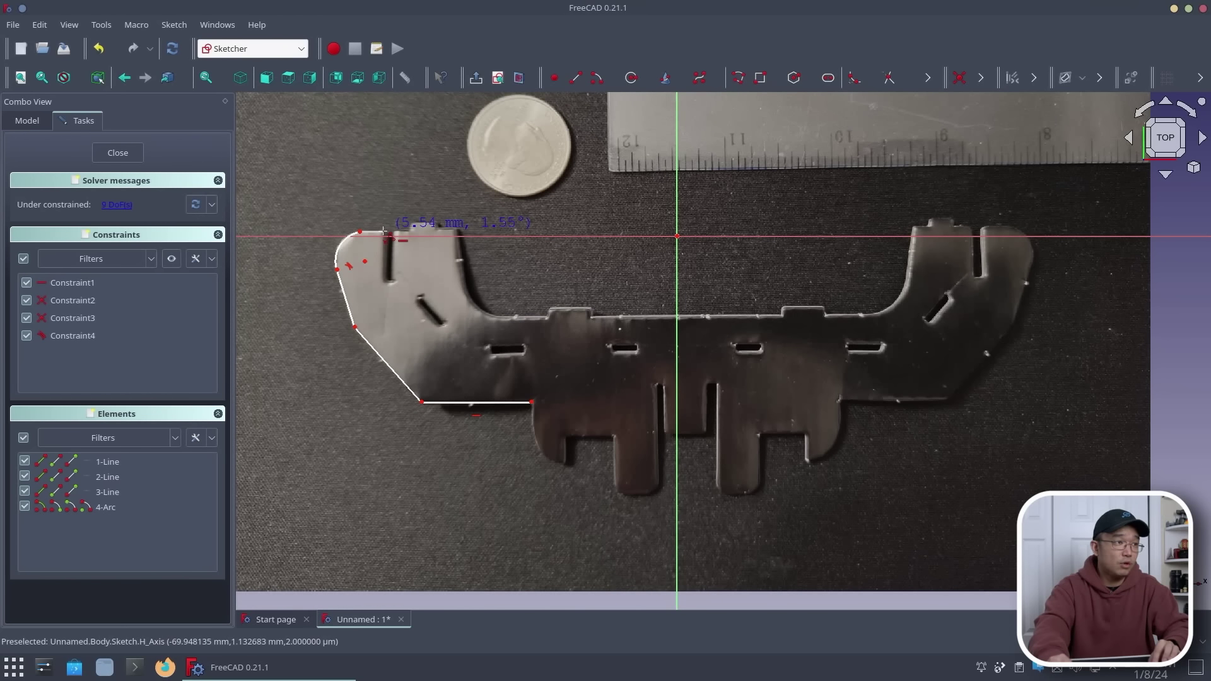
{"action": "left_click", "coordinate": [385, 232]}
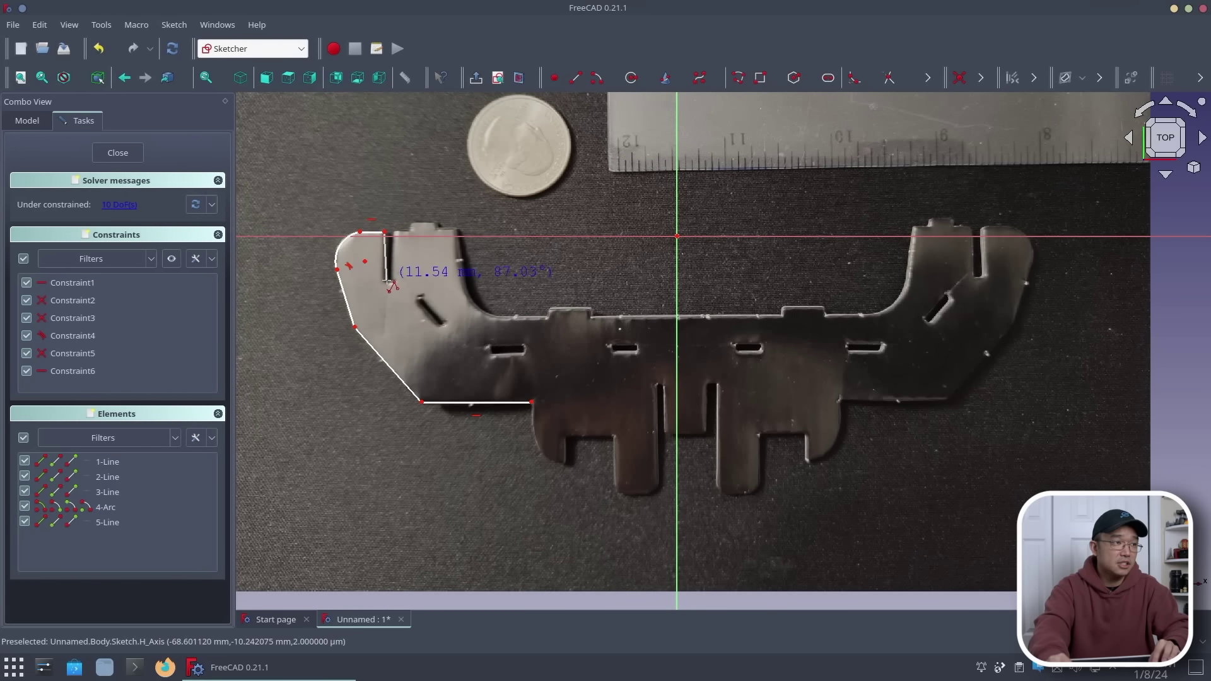
{"action": "left_click", "coordinate": [384, 281]}
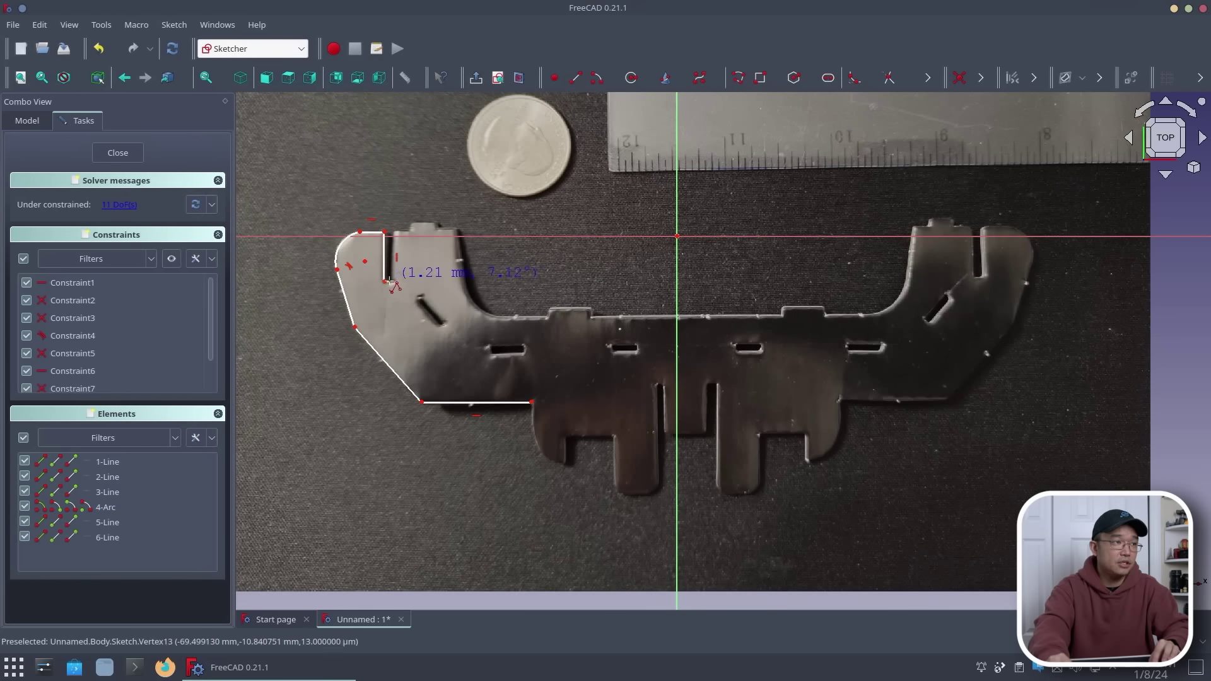
{"action": "left_click", "coordinate": [392, 280]}
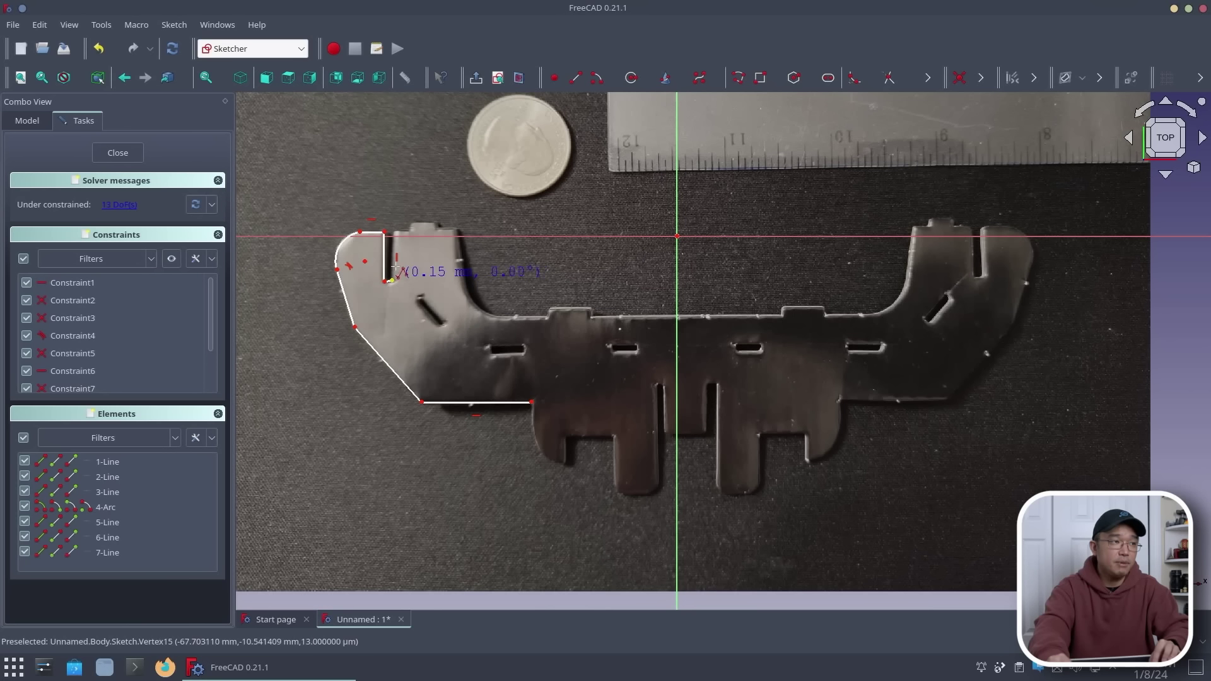
{"action": "left_click", "coordinate": [395, 231]}
Trace the small top tab and inner wing edge, ending with a tangent arc into the top edge
{"action": "left_click", "coordinate": [411, 231]}
{"action": "left_click", "coordinate": [412, 223]}
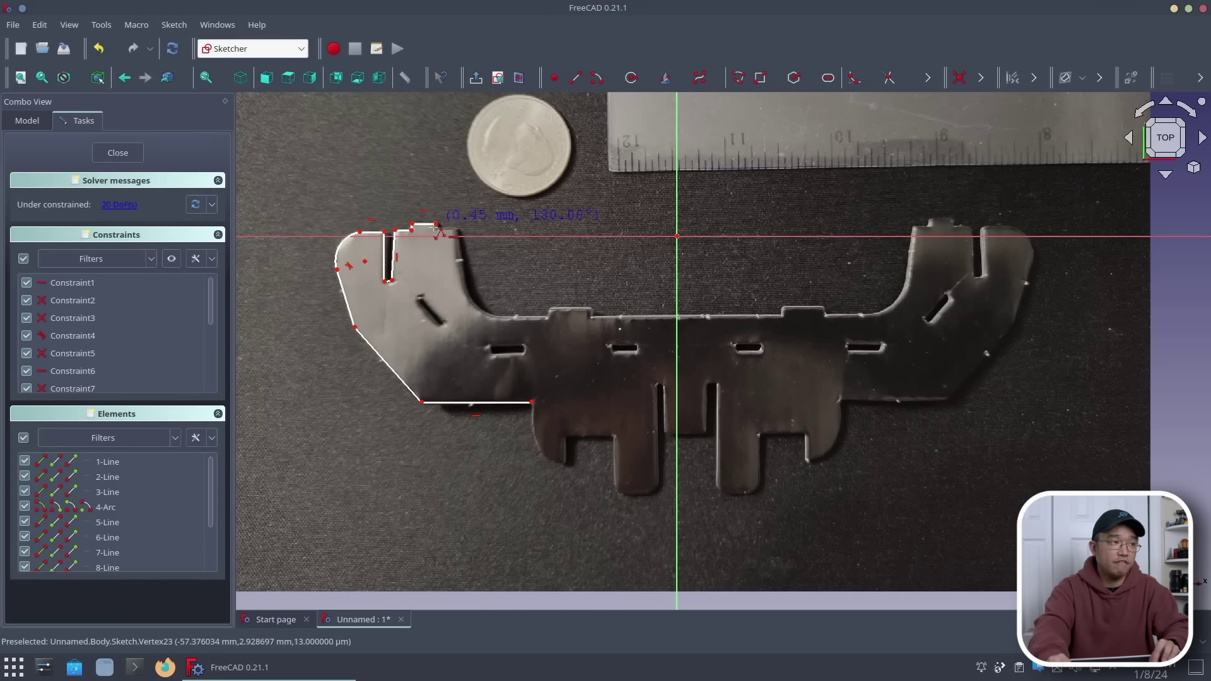
{"action": "left_click", "coordinate": [436, 229]}
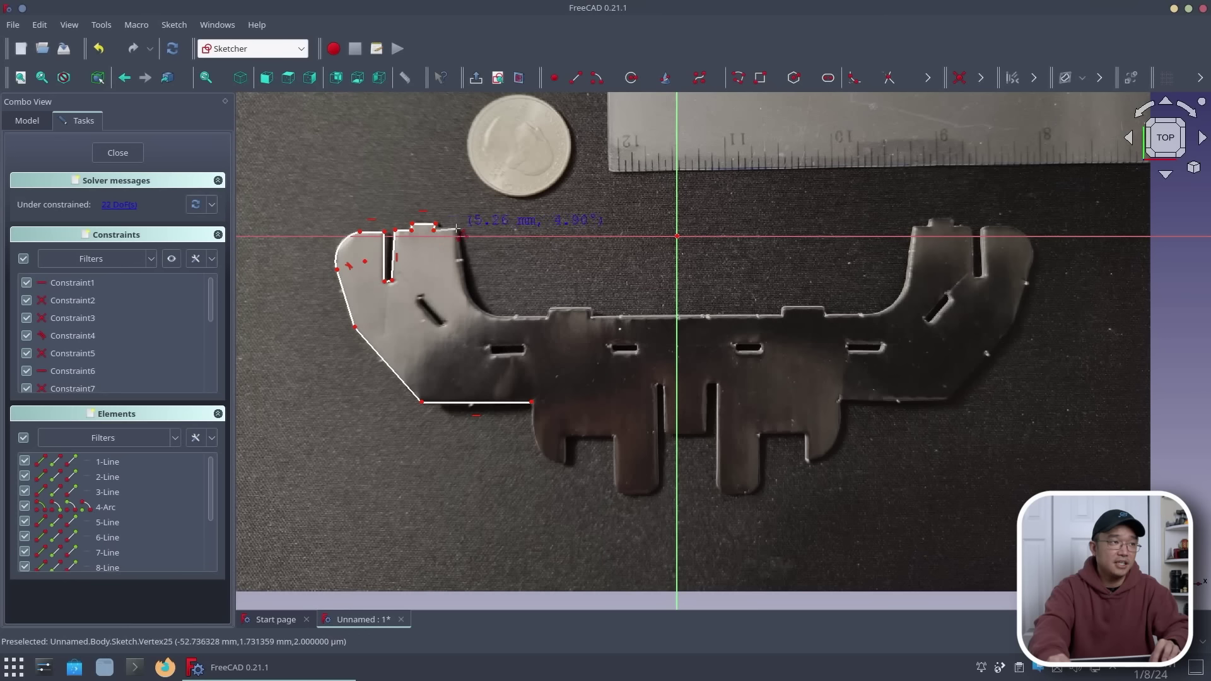
{"action": "left_click", "coordinate": [457, 229]}
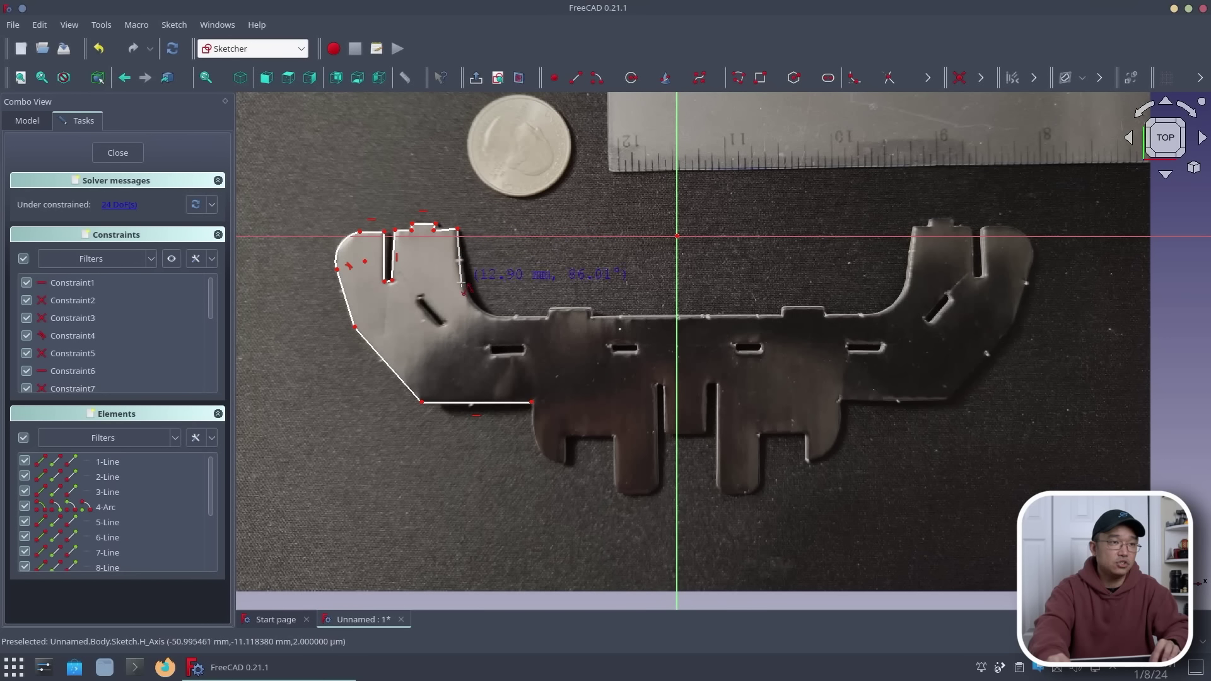
{"action": "left_click", "coordinate": [461, 281]}
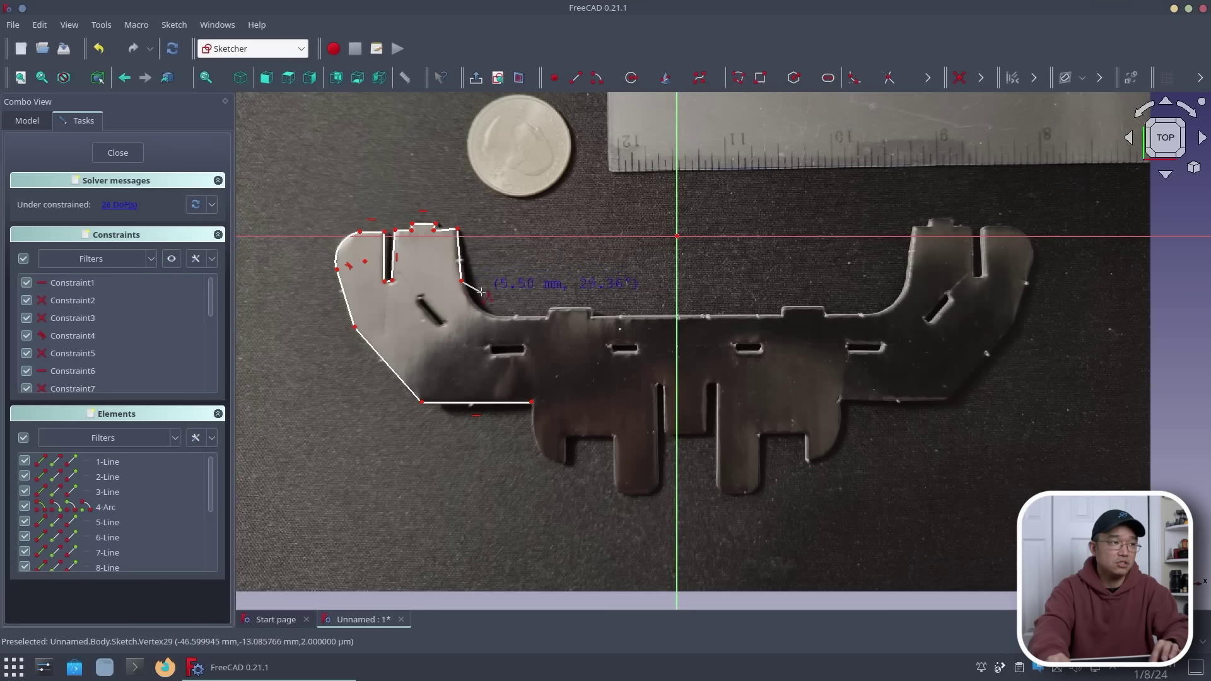
{"action": "key", "text": "m"}
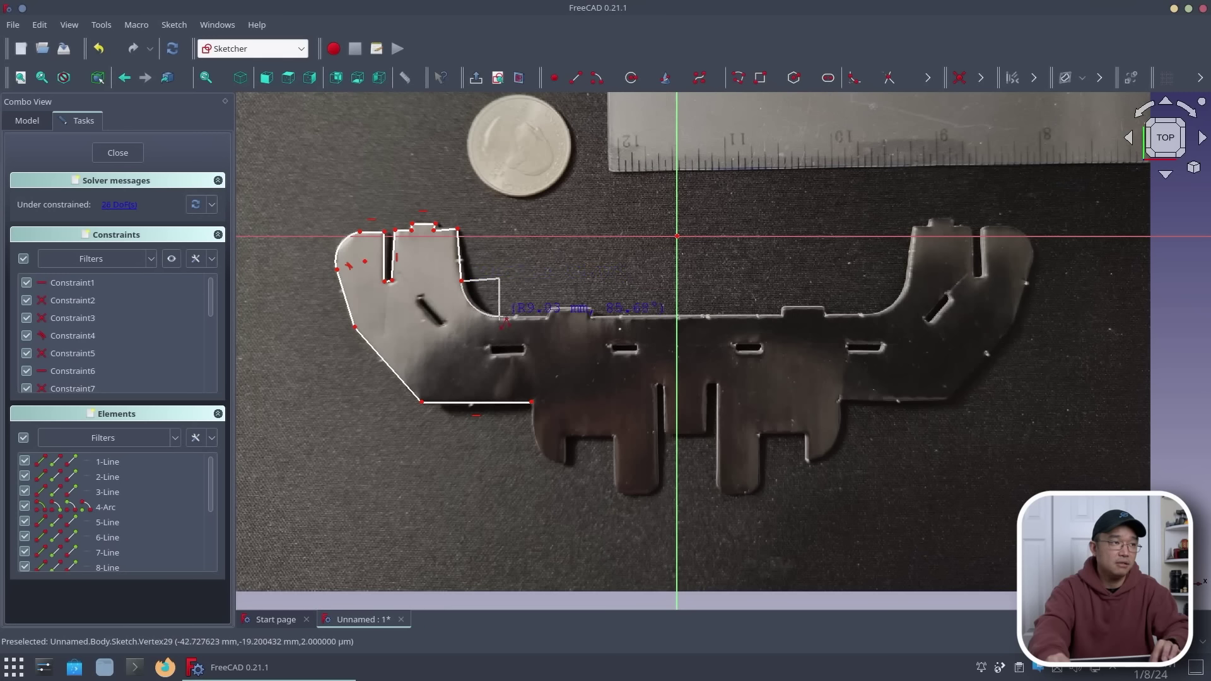
{"action": "left_click", "coordinate": [500, 316]}
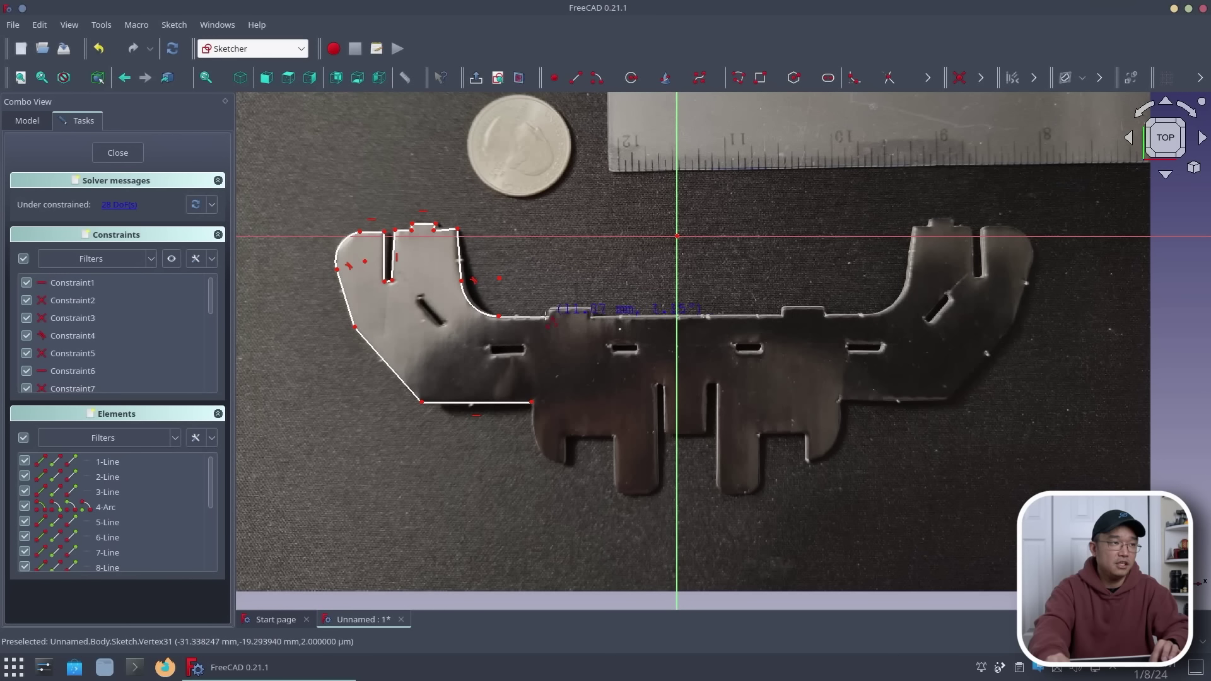
Trace the stepped top edge and a tangent arc curving up into the right end
{"action": "left_click", "coordinate": [545, 315]}
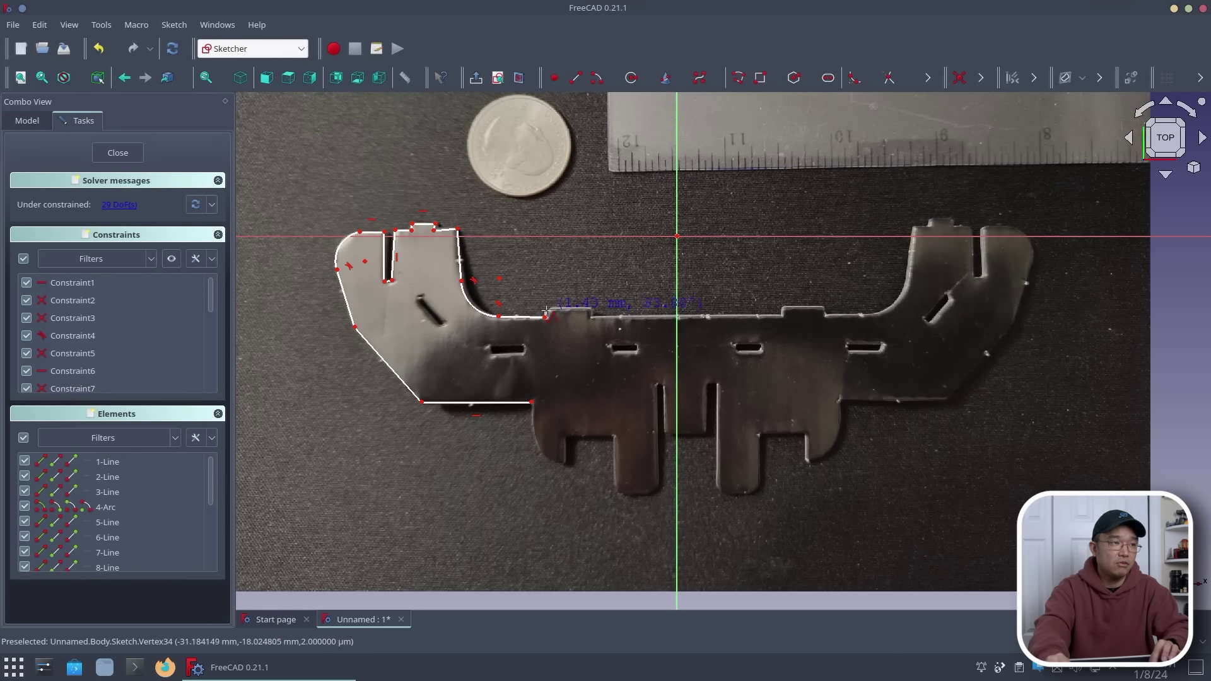
{"action": "left_click", "coordinate": [591, 312]}
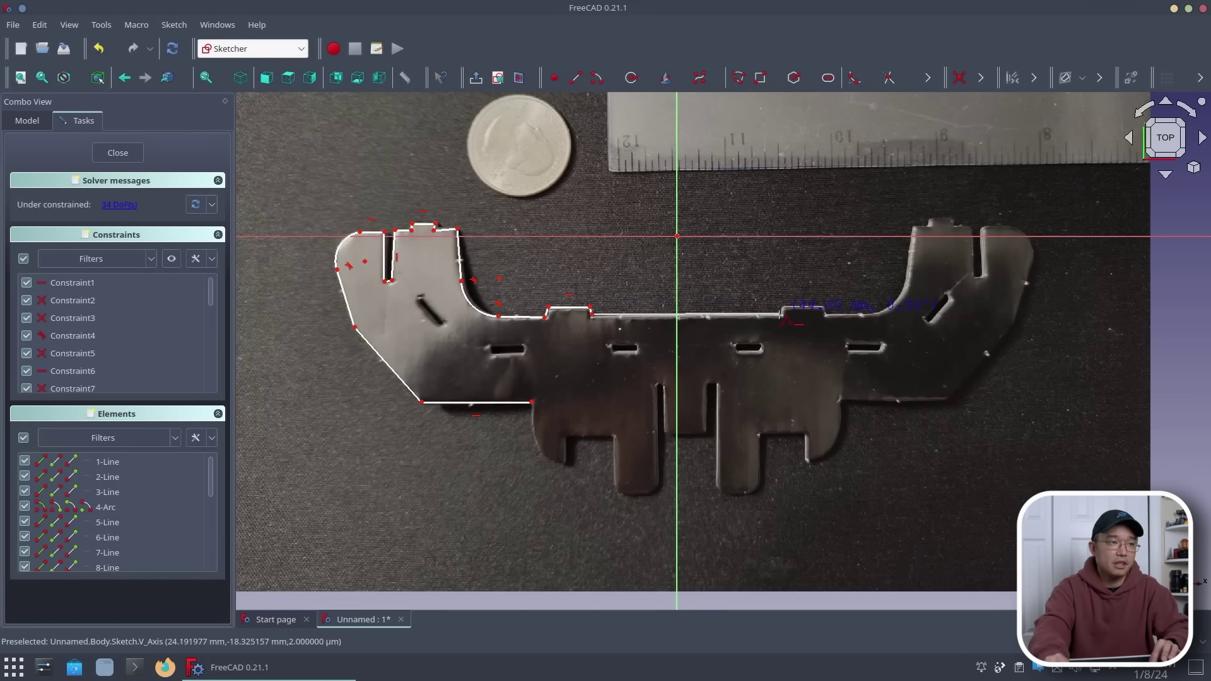
{"action": "left_click", "coordinate": [781, 312]}
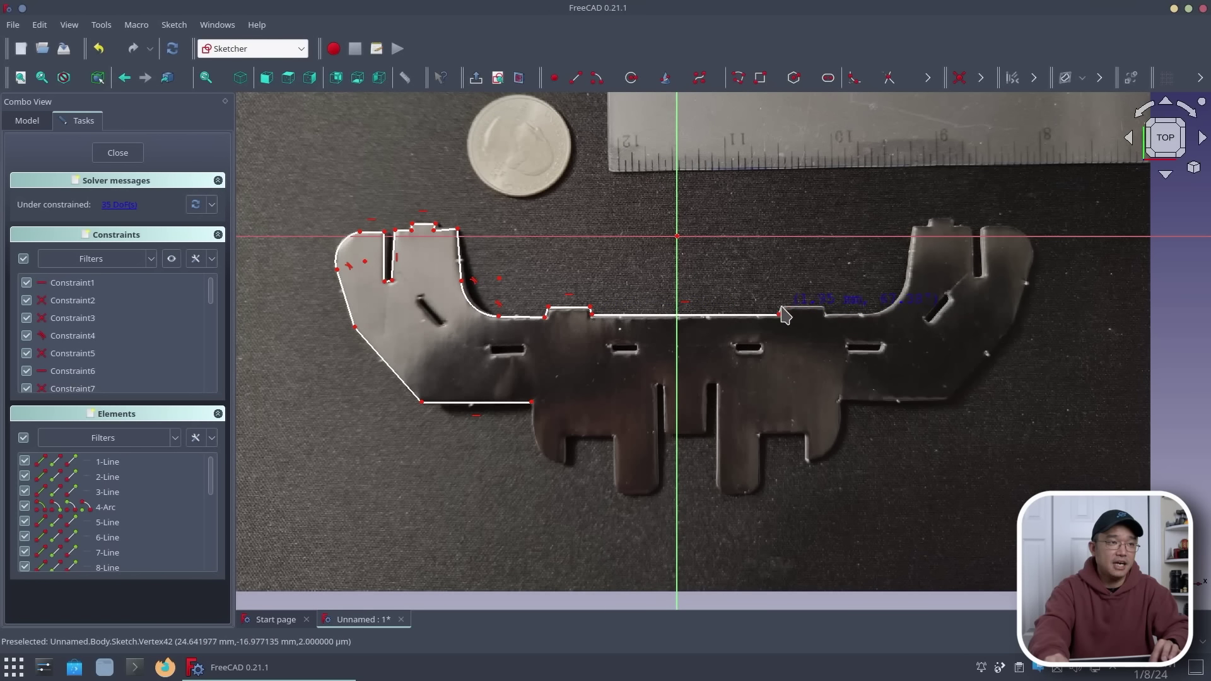
{"action": "left_click", "coordinate": [781, 308]}
{"action": "left_click", "coordinate": [826, 307]}
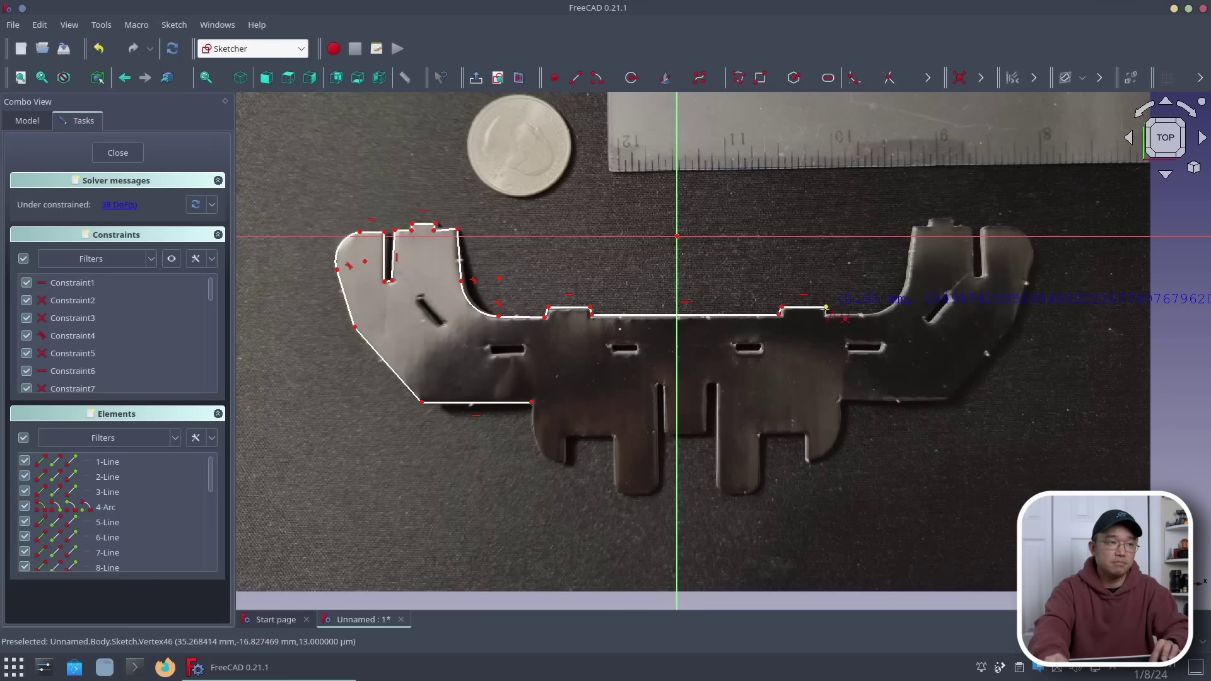
{"action": "left_click", "coordinate": [826, 313]}
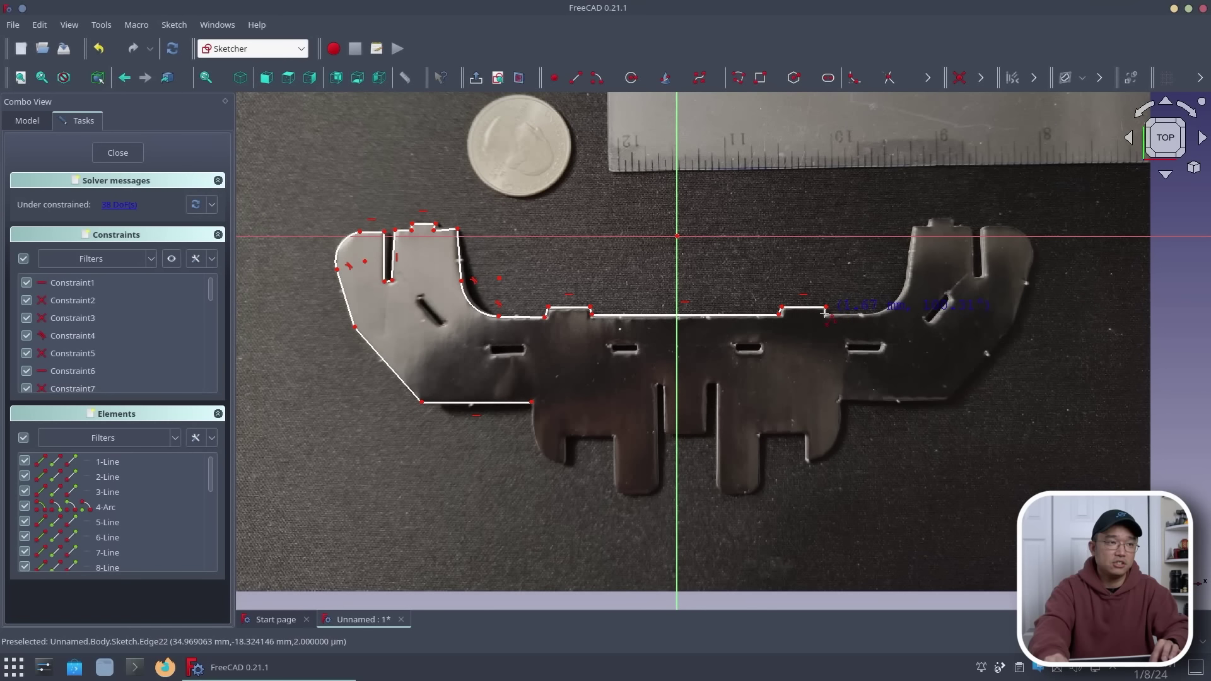
{"action": "left_click", "coordinate": [874, 312]}
{"action": "key", "text": "m"}
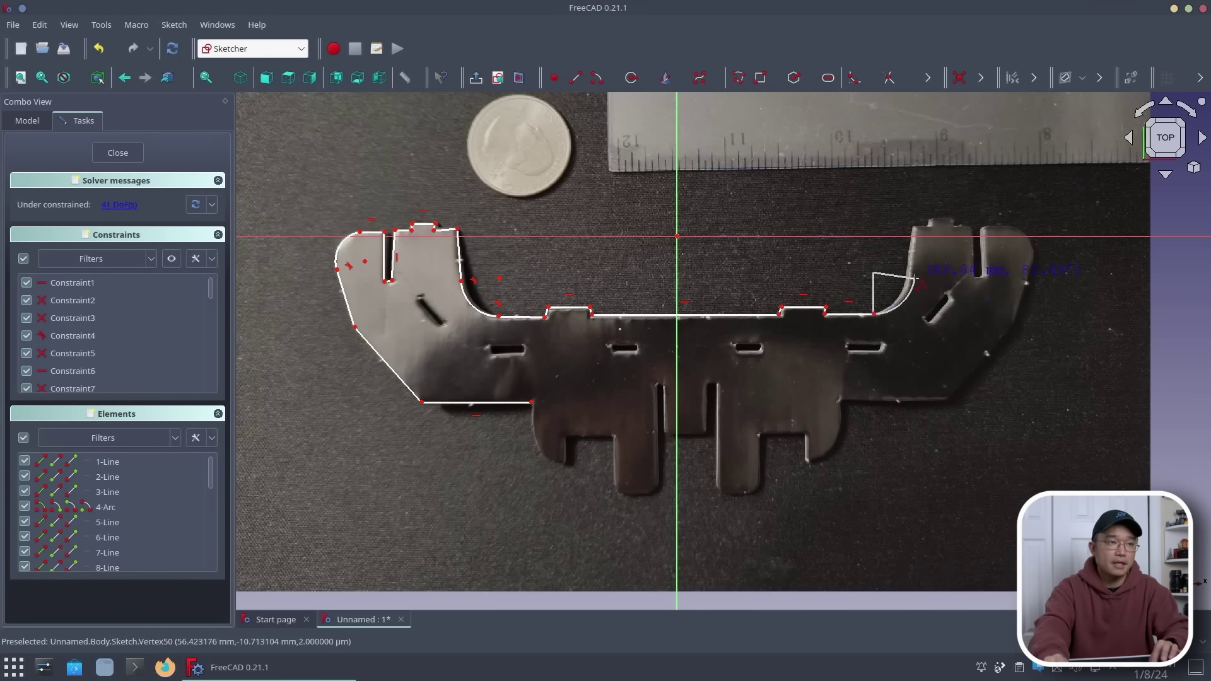
{"action": "left_click", "coordinate": [909, 275]}
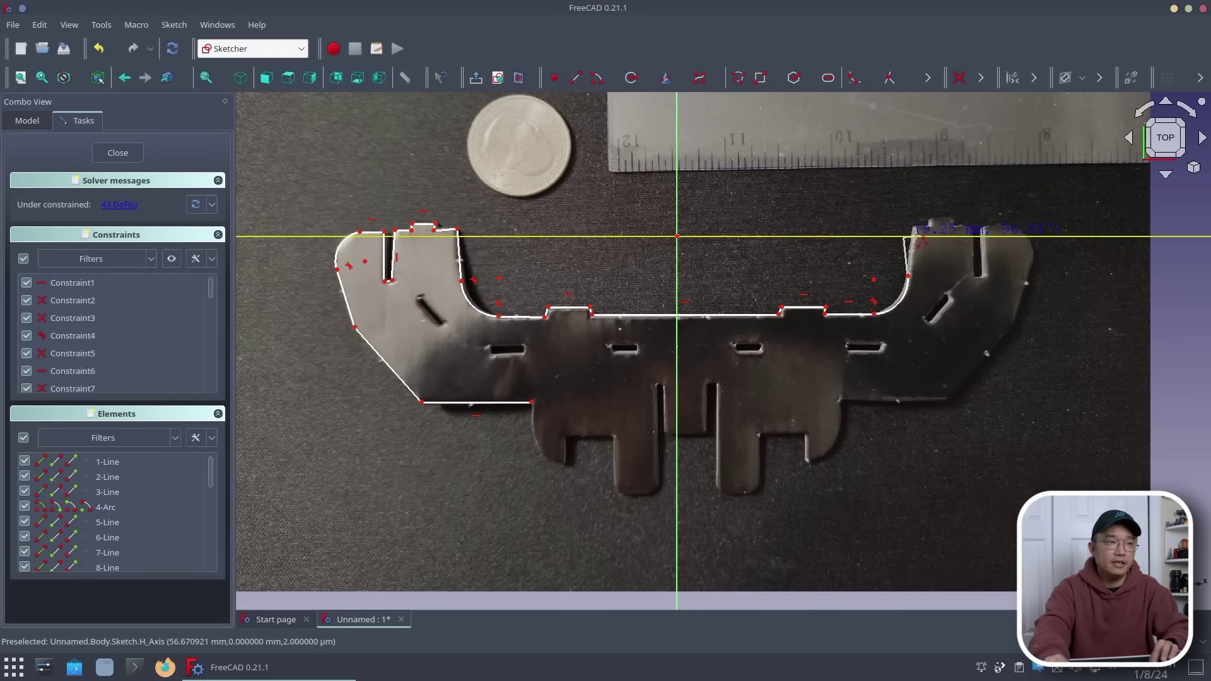
Trace the right end's tab, narrow slot, rounded top-right corner and right side
{"action": "left_click", "coordinate": [929, 225]}
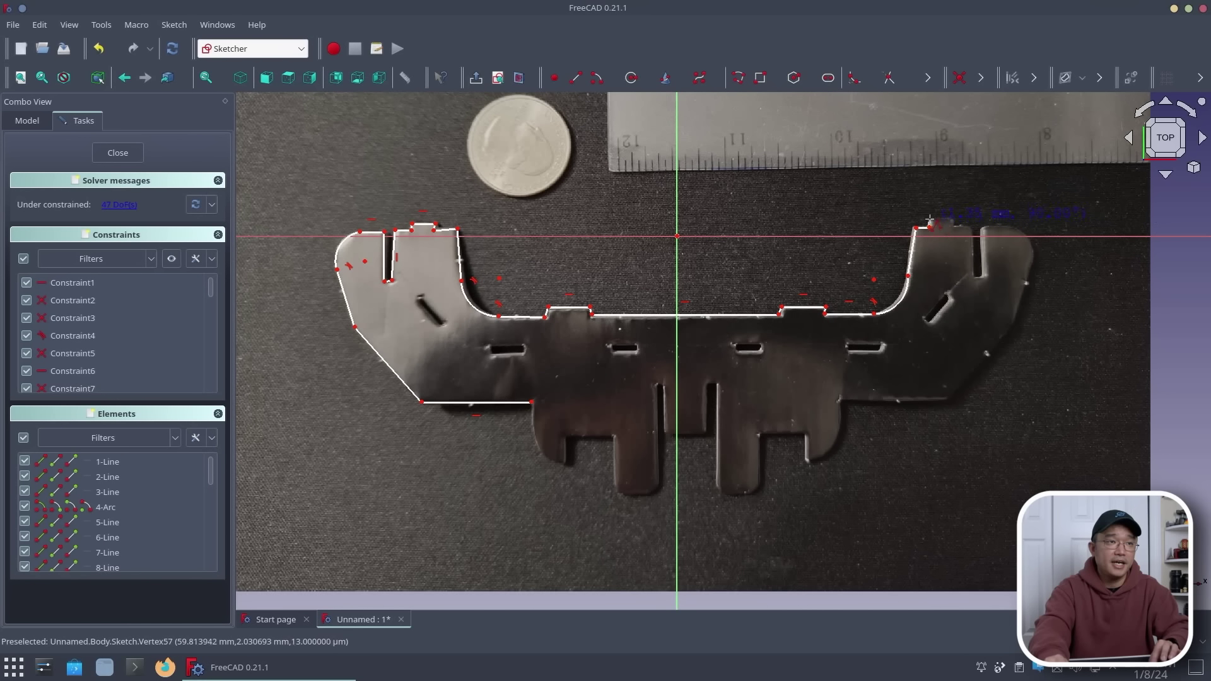
{"action": "left_click", "coordinate": [969, 225]}
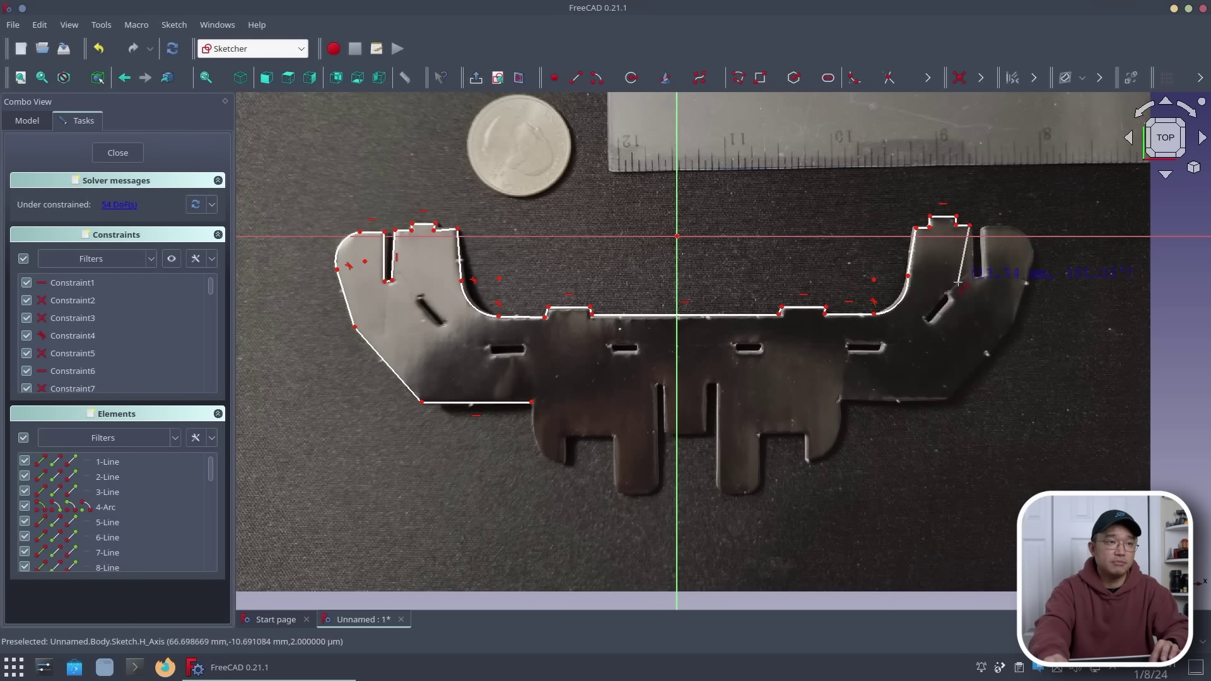
{"action": "left_click", "coordinate": [976, 277]}
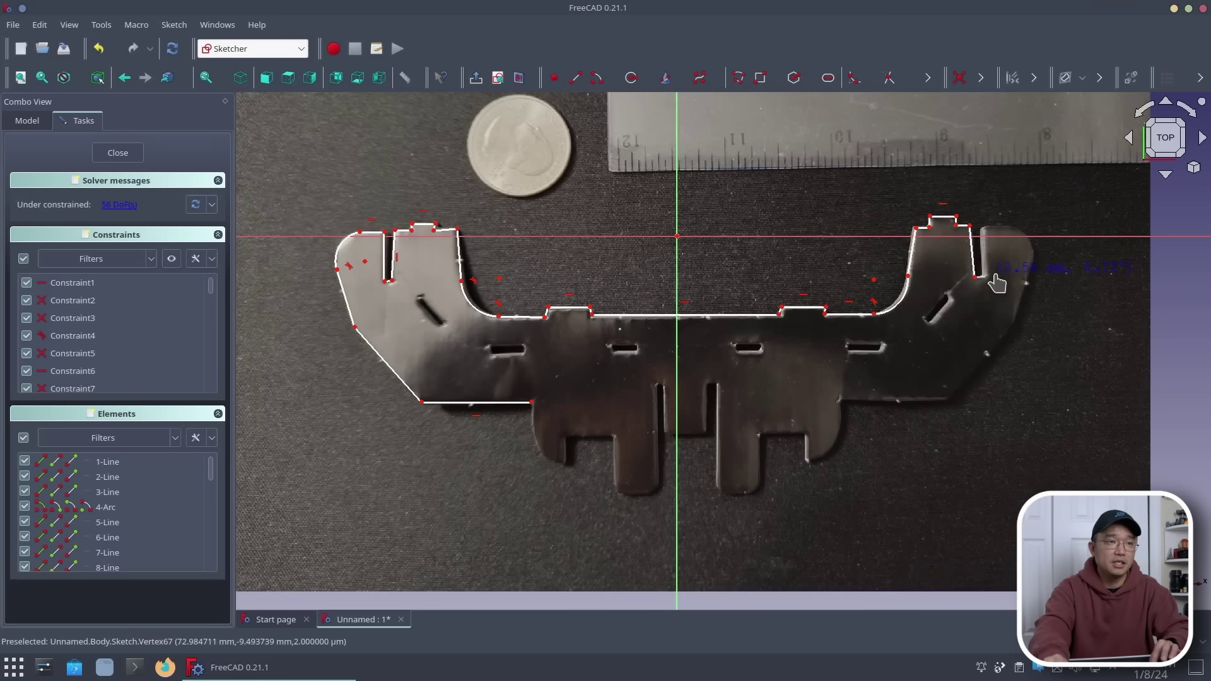
{"action": "left_click", "coordinate": [985, 276]}
{"action": "left_click", "coordinate": [982, 226]}
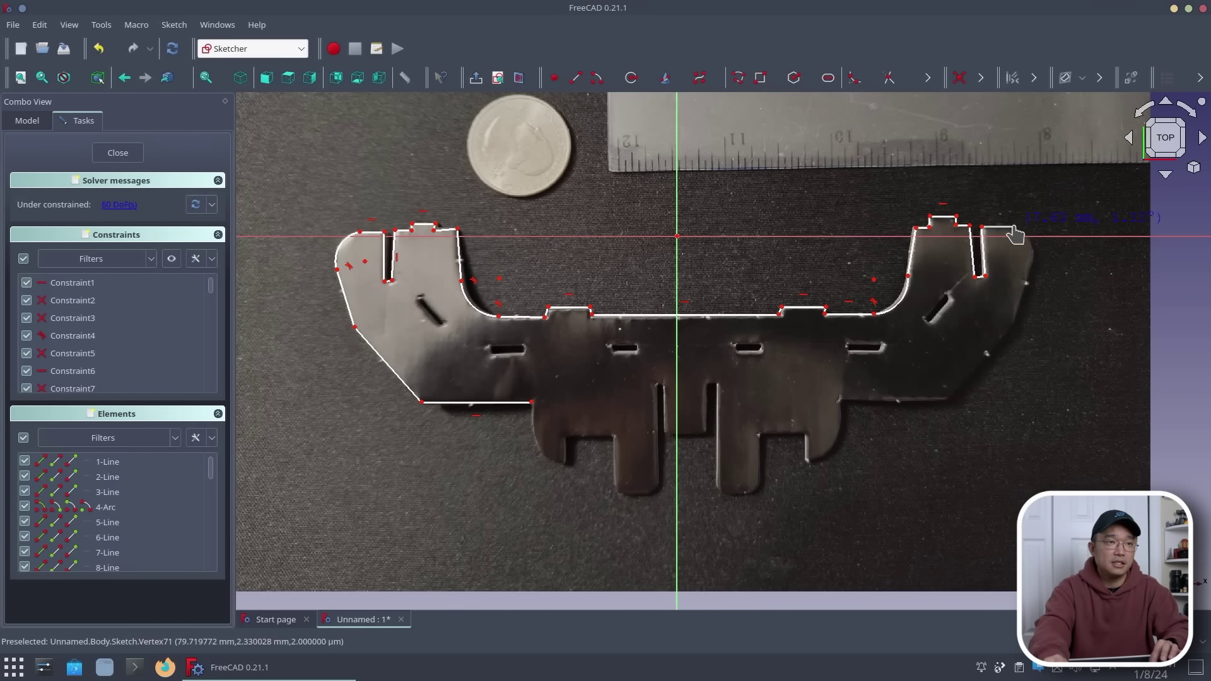
{"action": "left_click", "coordinate": [1013, 227]}
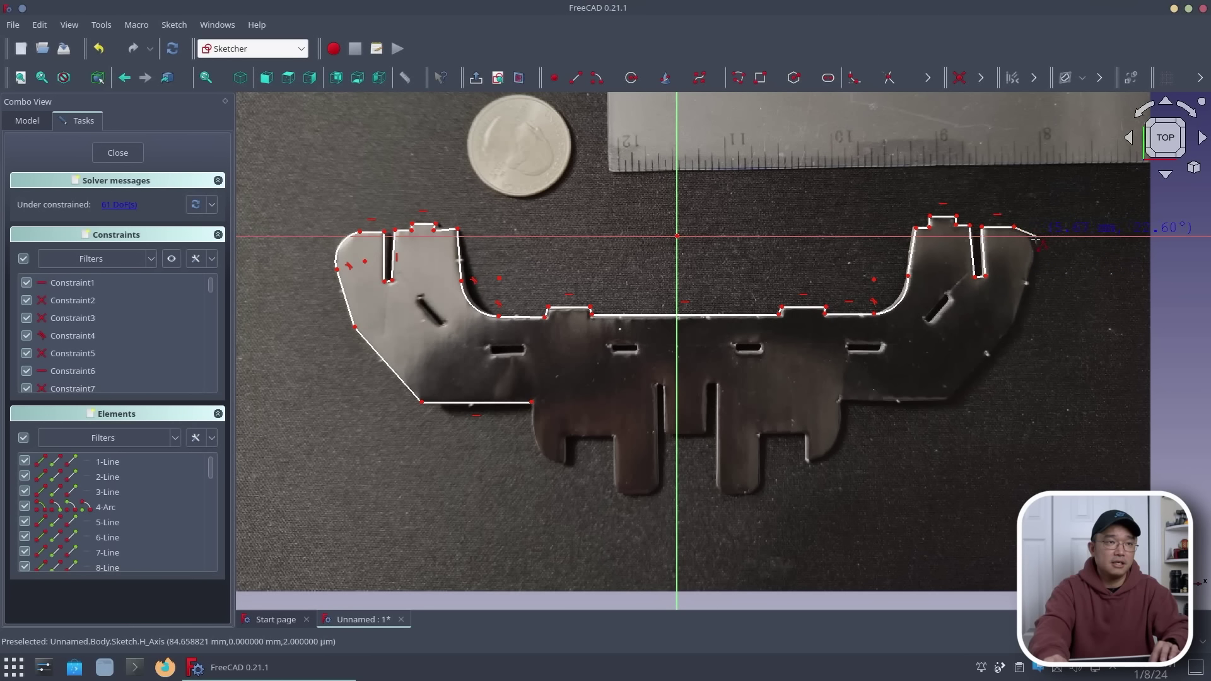
{"action": "left_click", "coordinate": [1026, 269]}
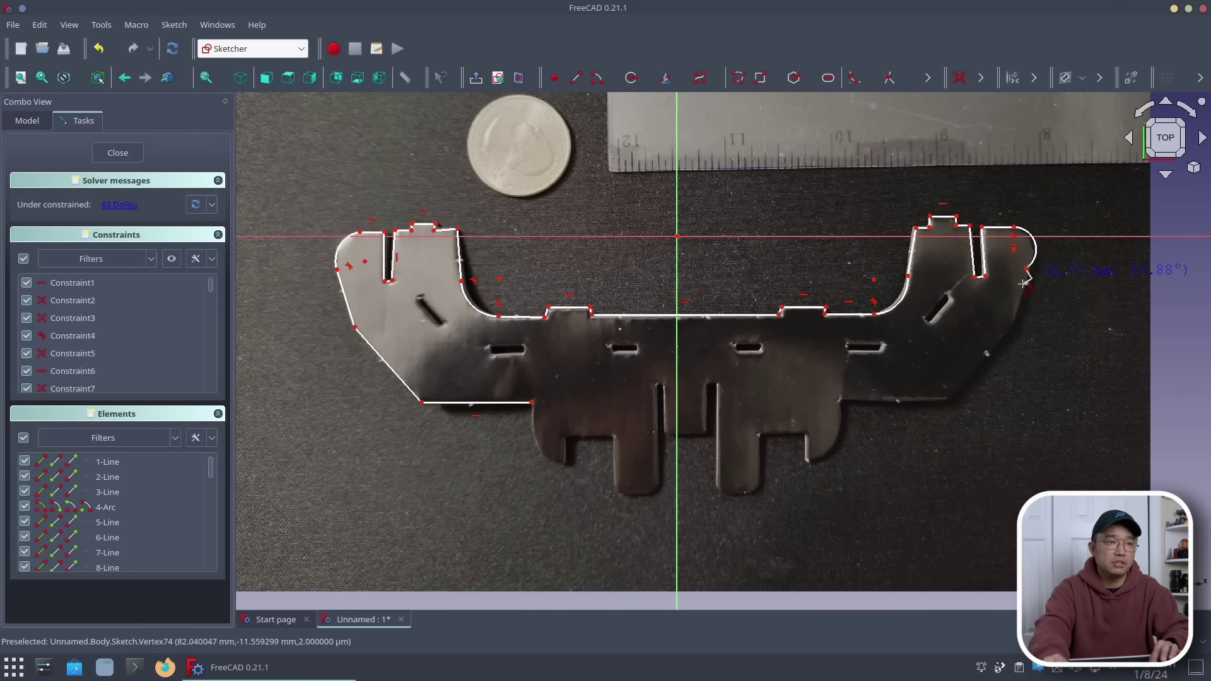
{"action": "left_click", "coordinate": [1013, 325]}
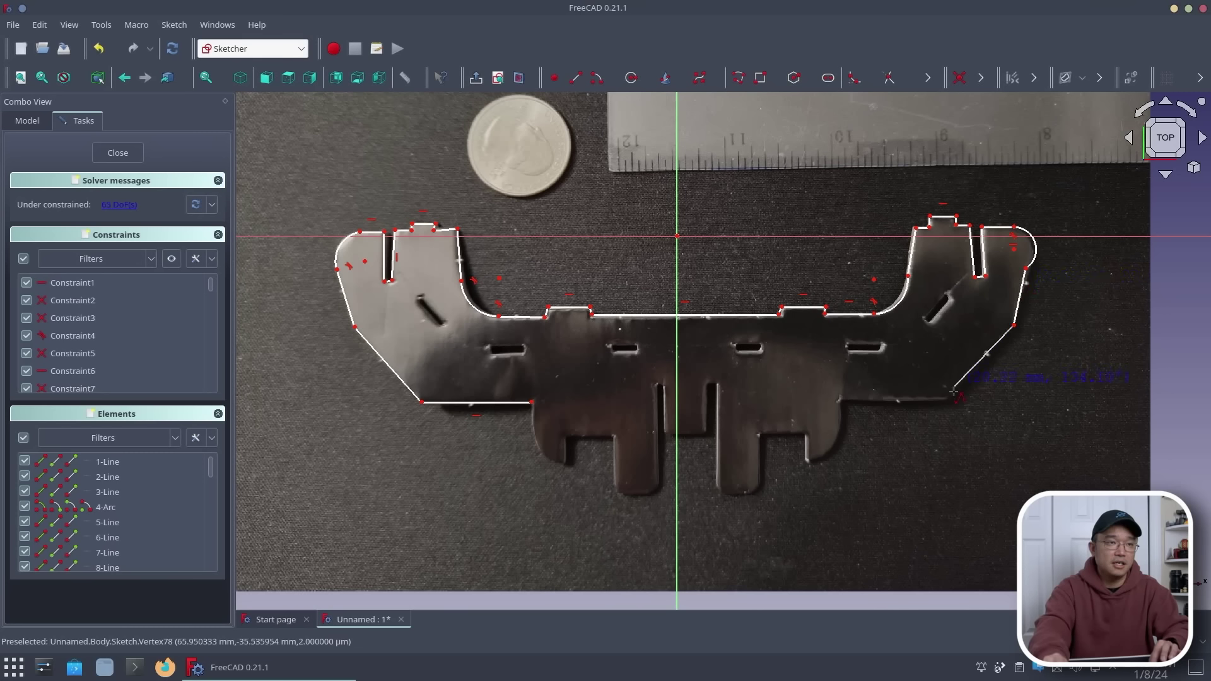
Trace the angled lower-right edge, bottom edge and the lower tabs back toward the start
{"action": "left_click", "coordinate": [950, 396]}
{"action": "left_click", "coordinate": [836, 399]}
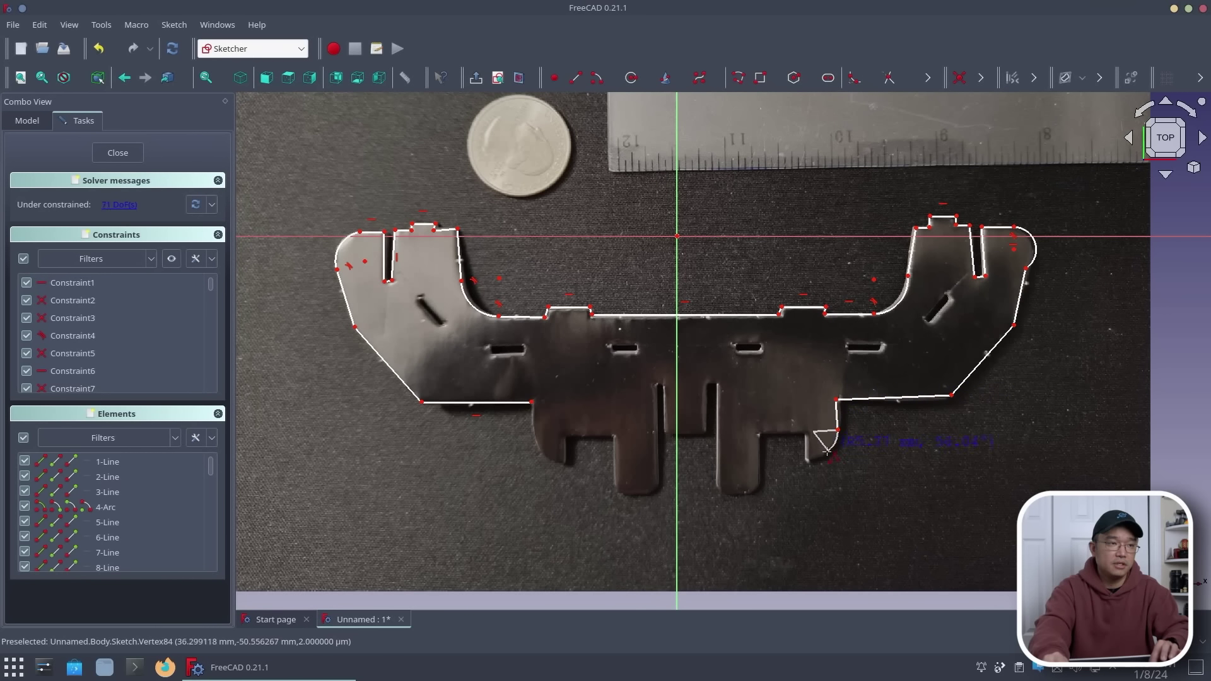
{"action": "left_click", "coordinate": [804, 462]}
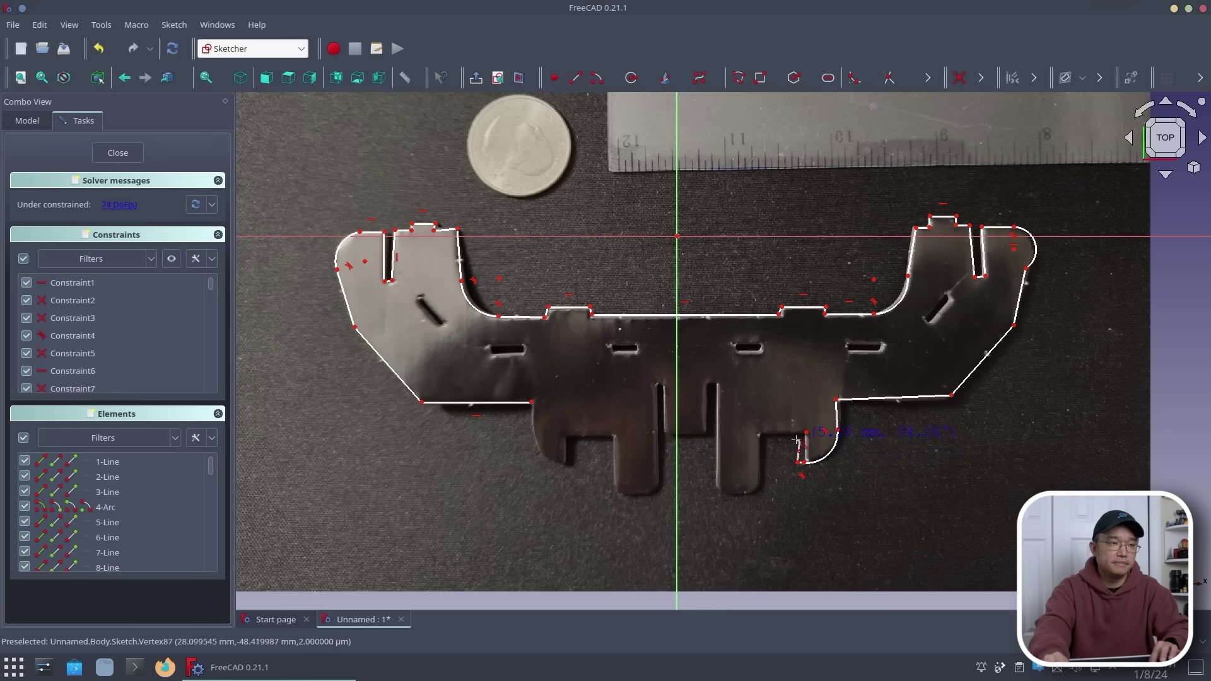
{"action": "key", "text": "m"}
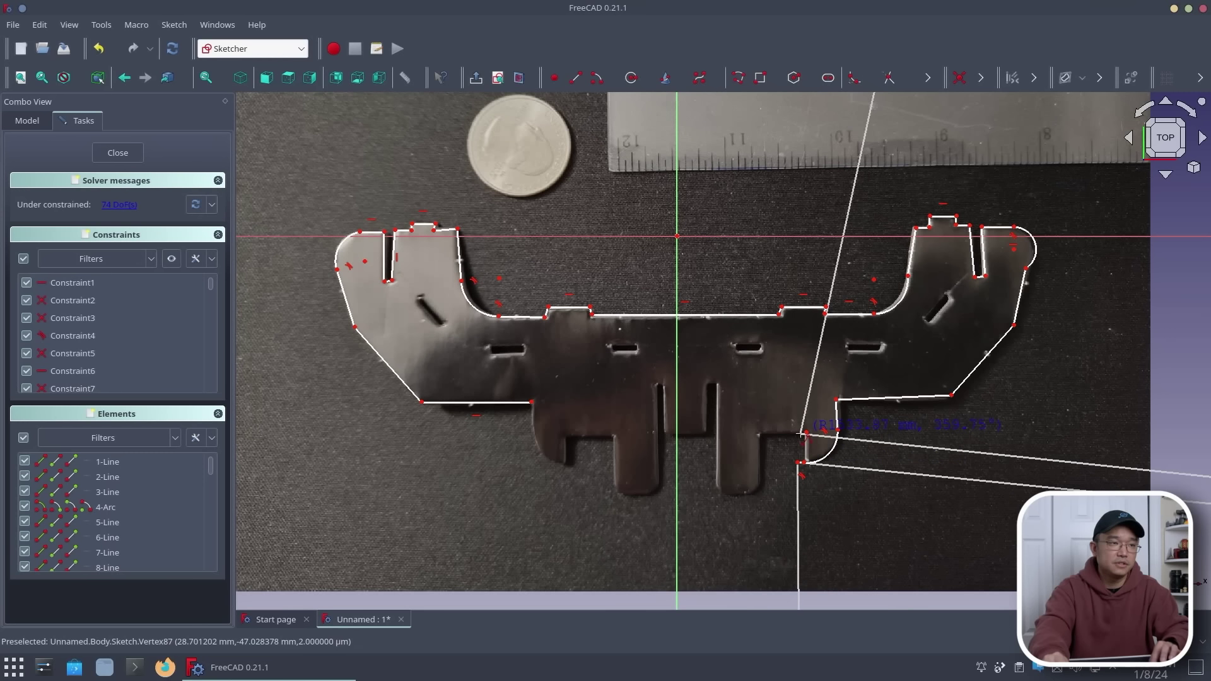
{"action": "key", "text": "m"}
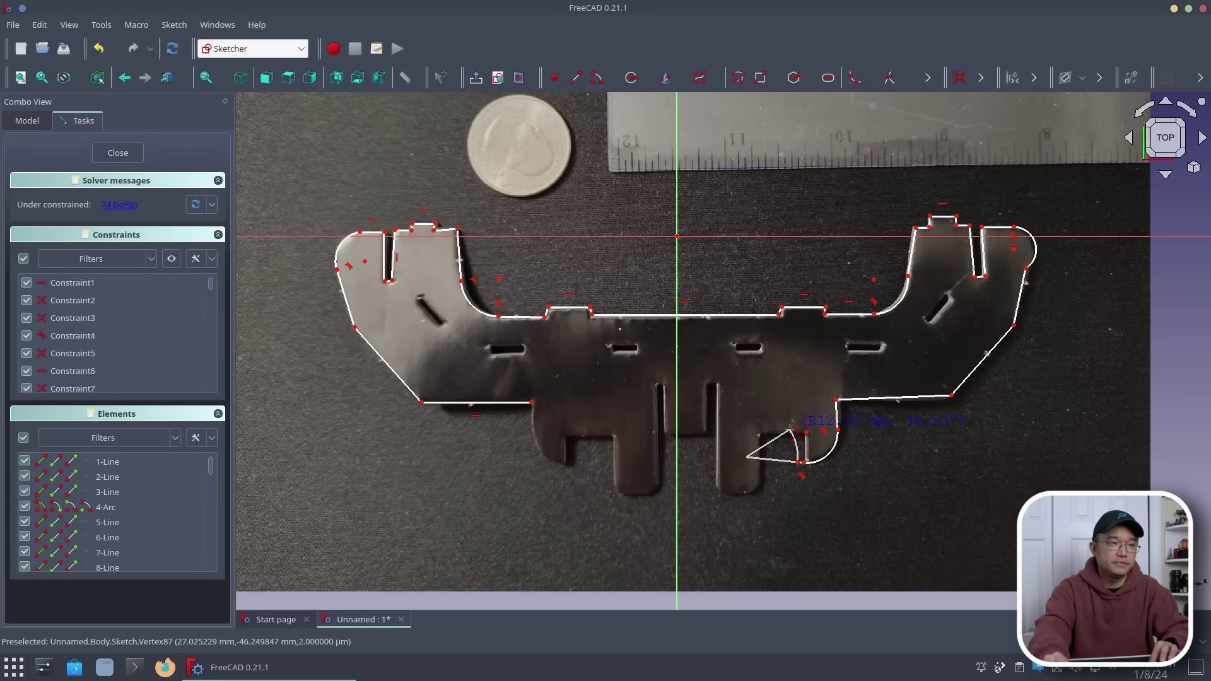
{"action": "left_click", "coordinate": [804, 433]}
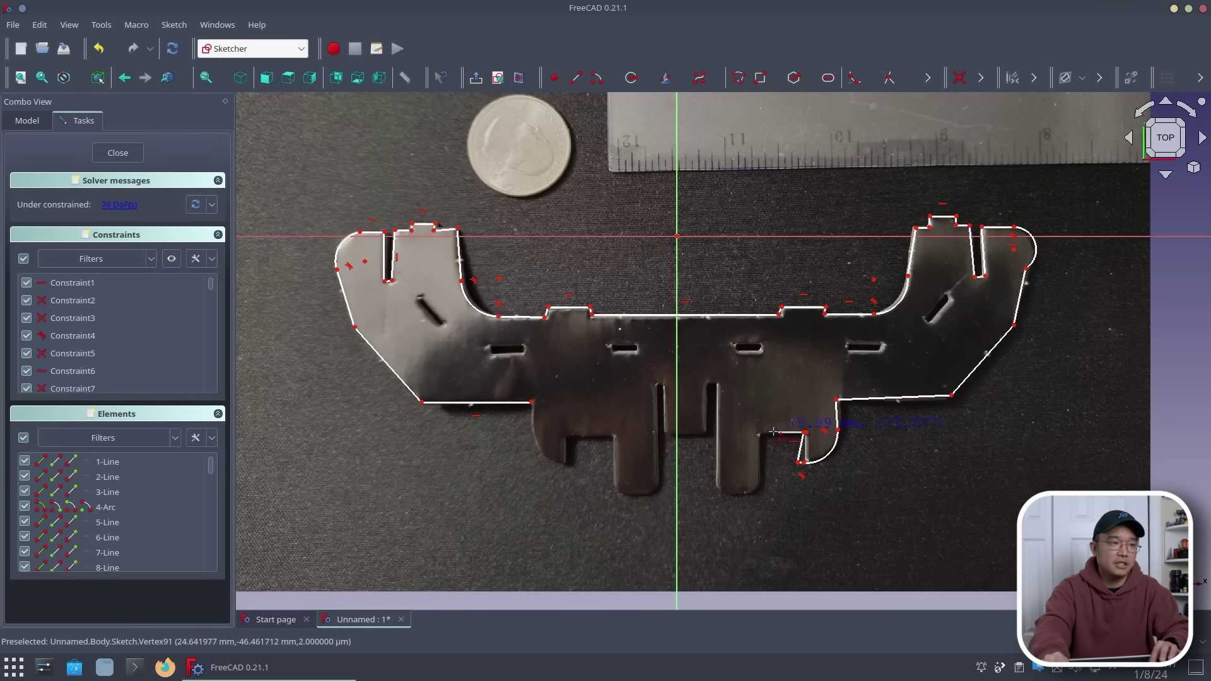
{"action": "left_click", "coordinate": [758, 435]}
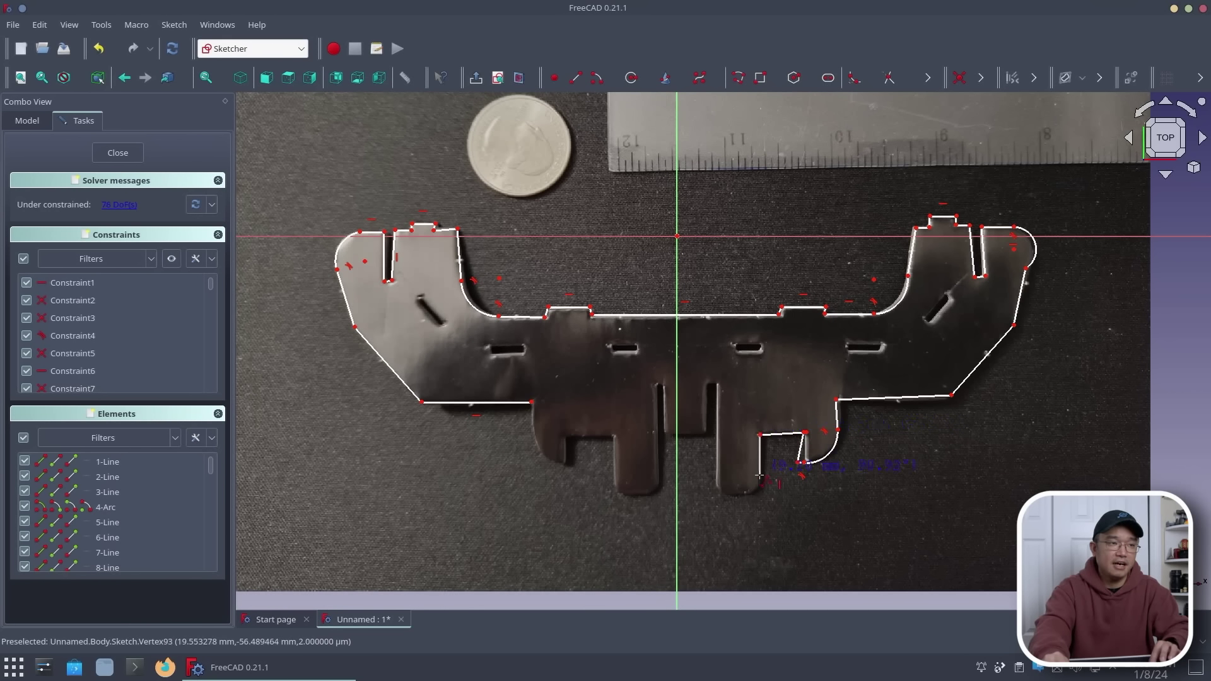
{"action": "left_click", "coordinate": [760, 485]}
{"action": "left_click", "coordinate": [750, 486]}
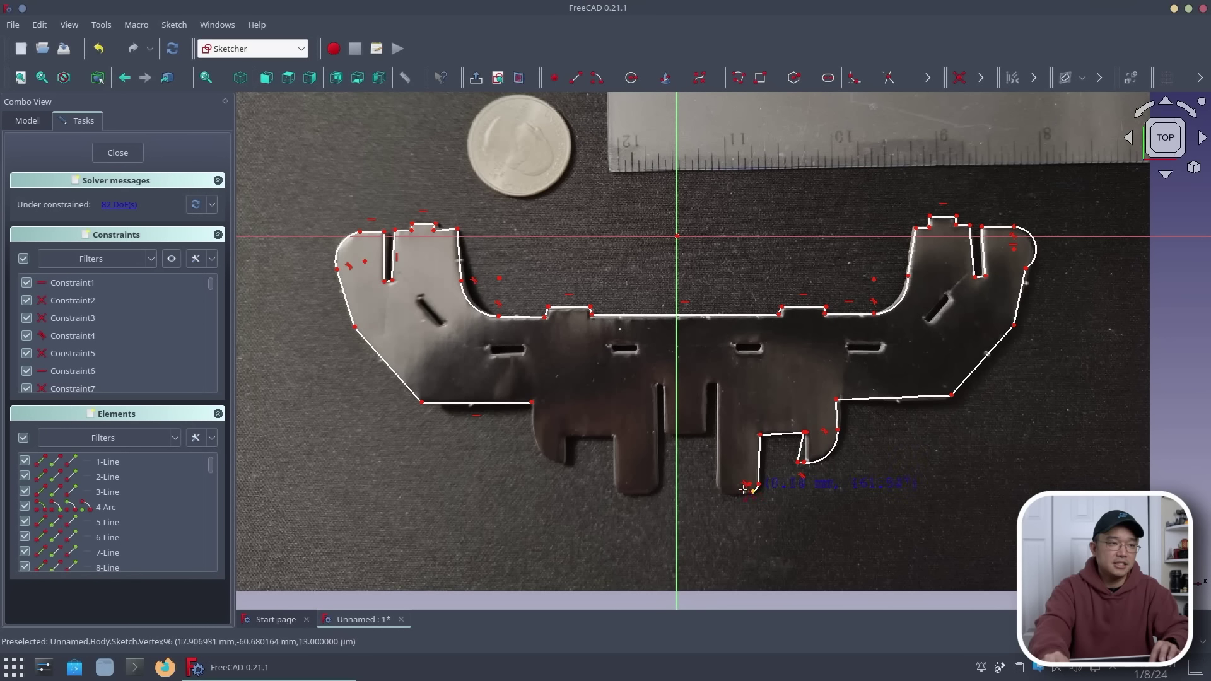
{"action": "left_click", "coordinate": [725, 489]}
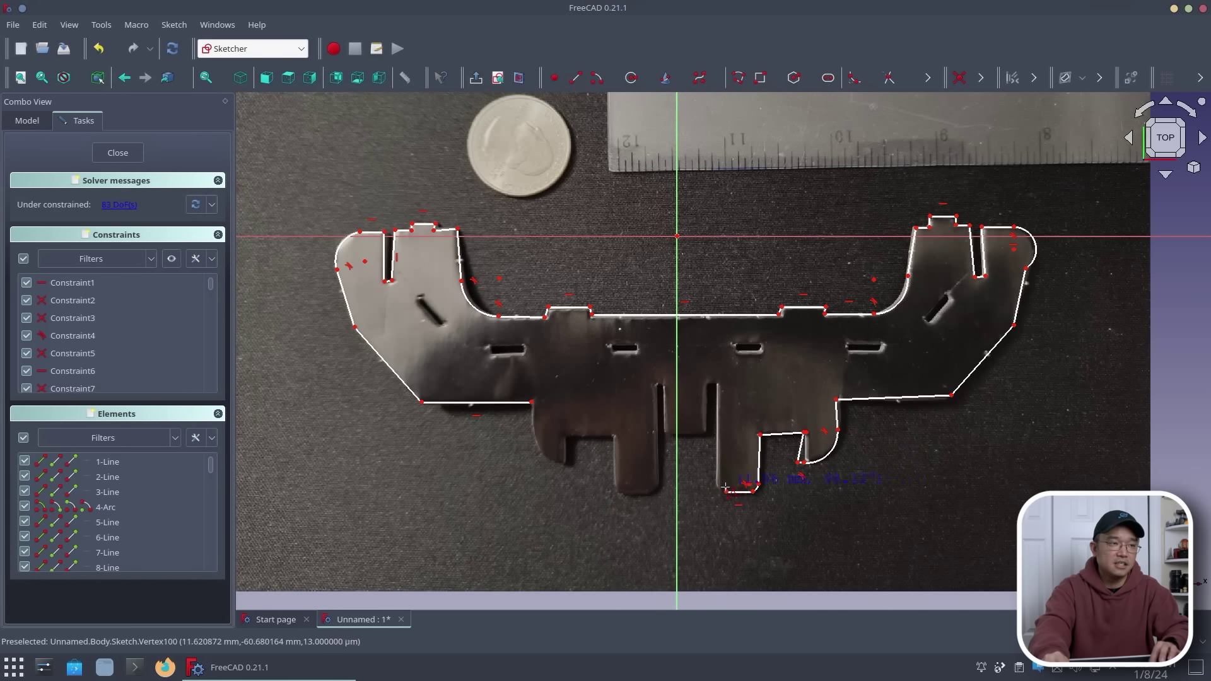
{"action": "left_click", "coordinate": [719, 484]}
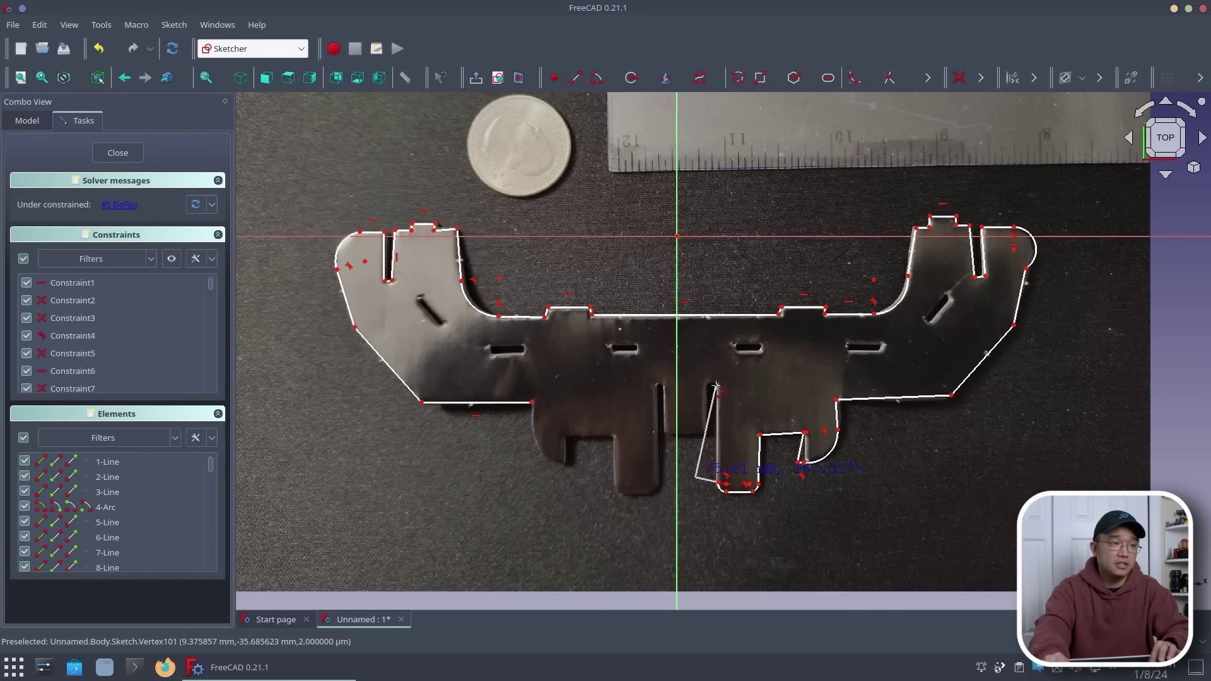
{"action": "left_click", "coordinate": [705, 384]}
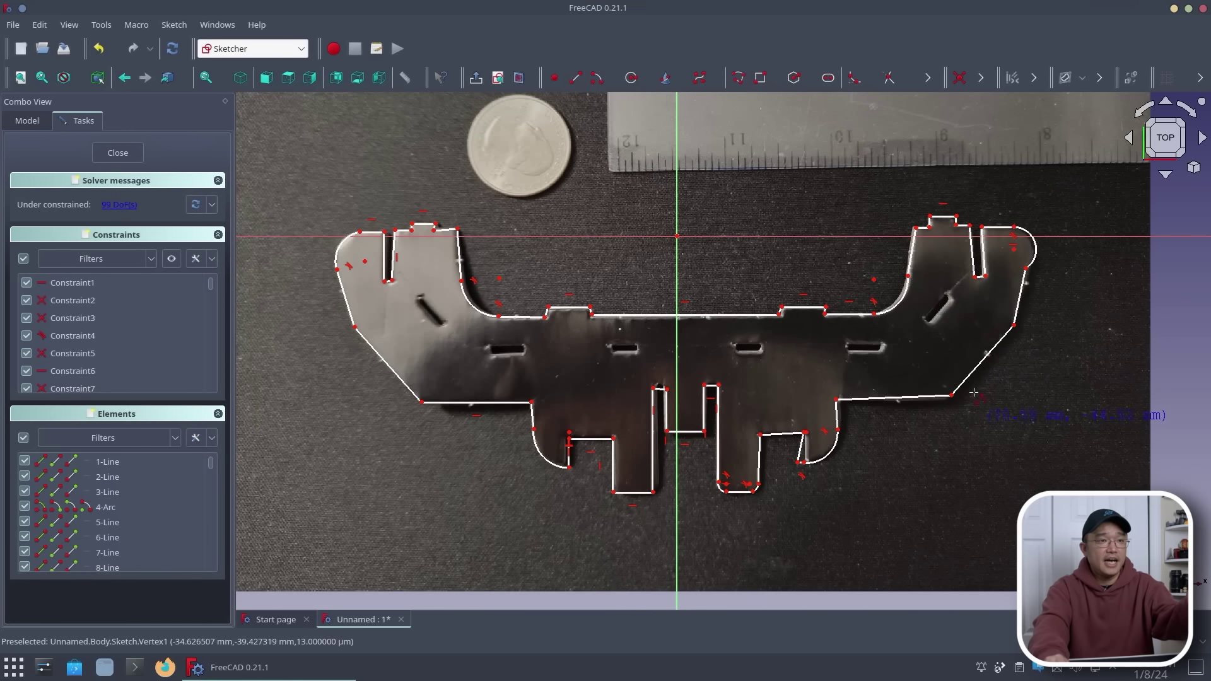
{"action": "key", "text": "Escape"}
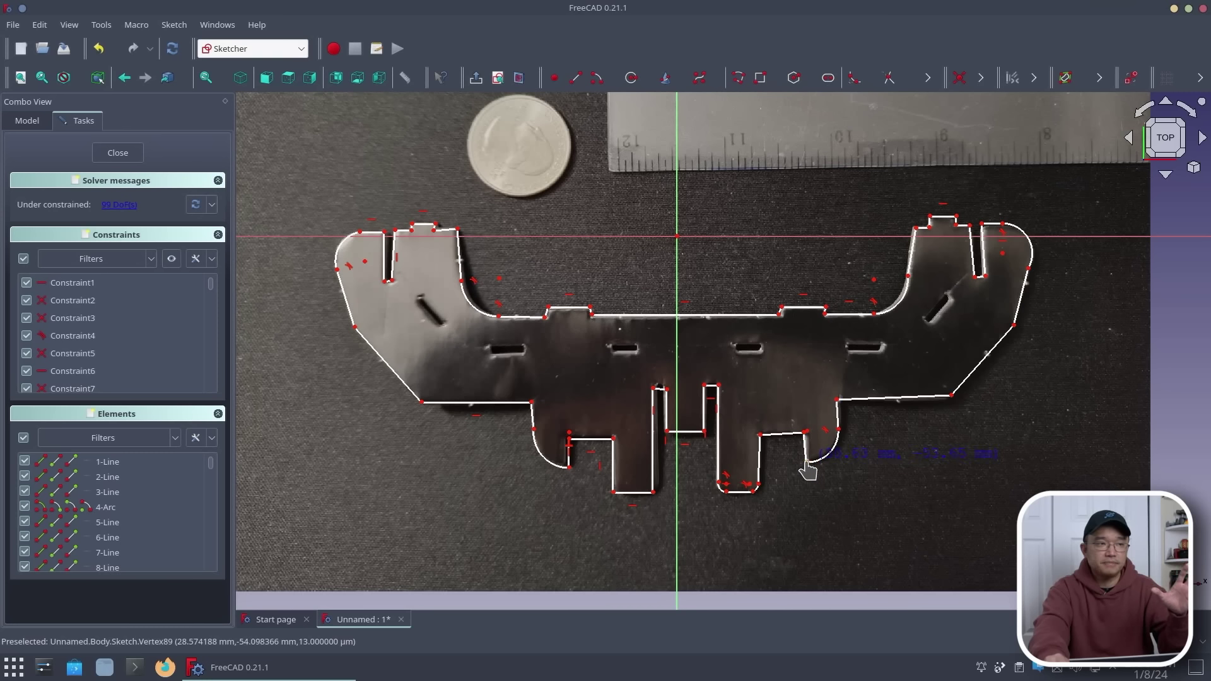
Close the outline beside the lower-right tab and leave the sketch
{"action": "left_click", "coordinate": [806, 463]}
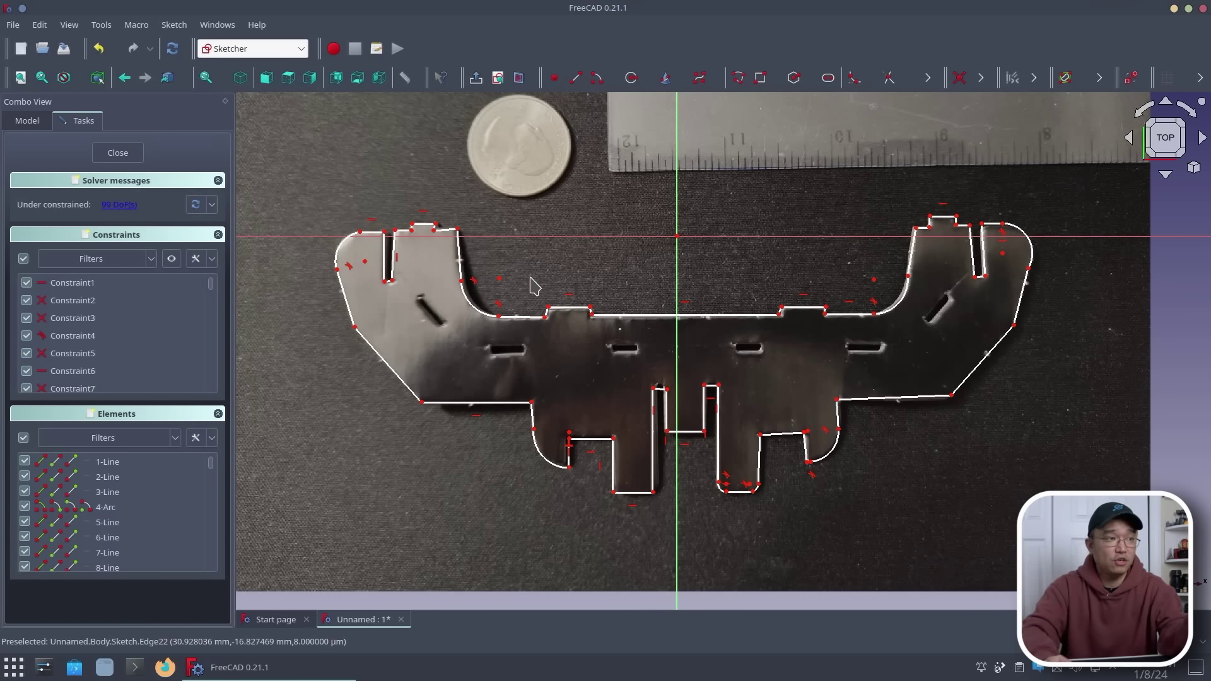
{"action": "left_click", "coordinate": [126, 154]}
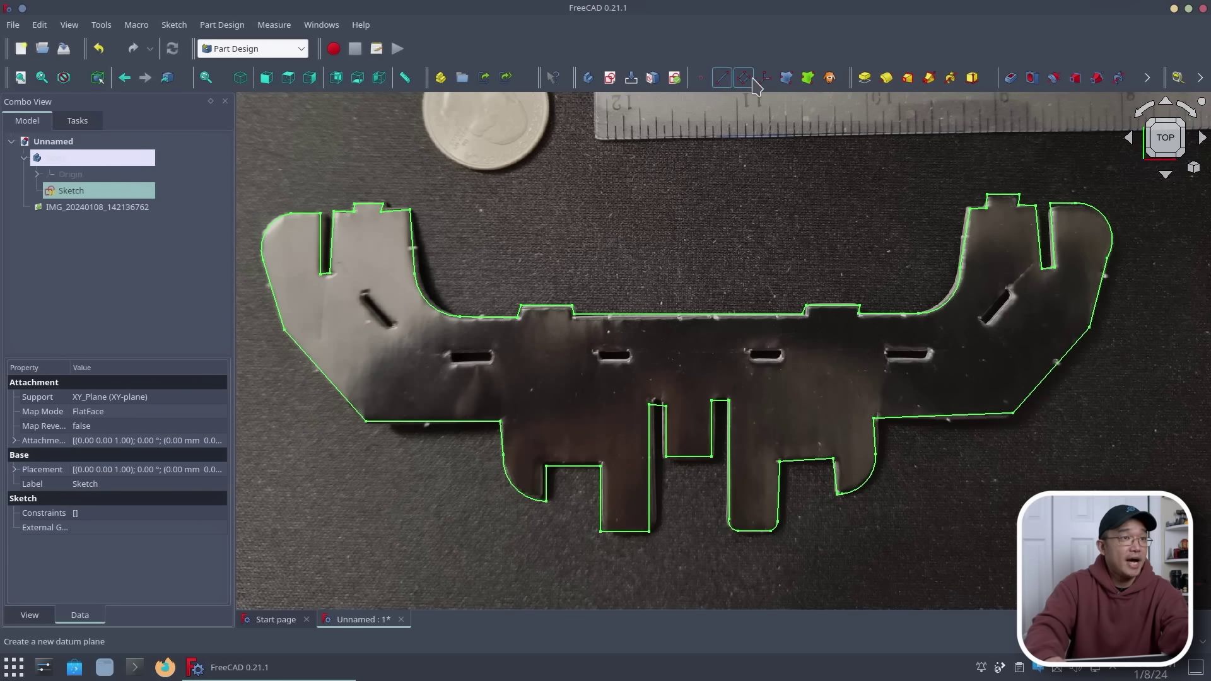
Pad the traced sketch 2 mm and orbit the view to inspect the solid
{"action": "left_click", "coordinate": [863, 77]}
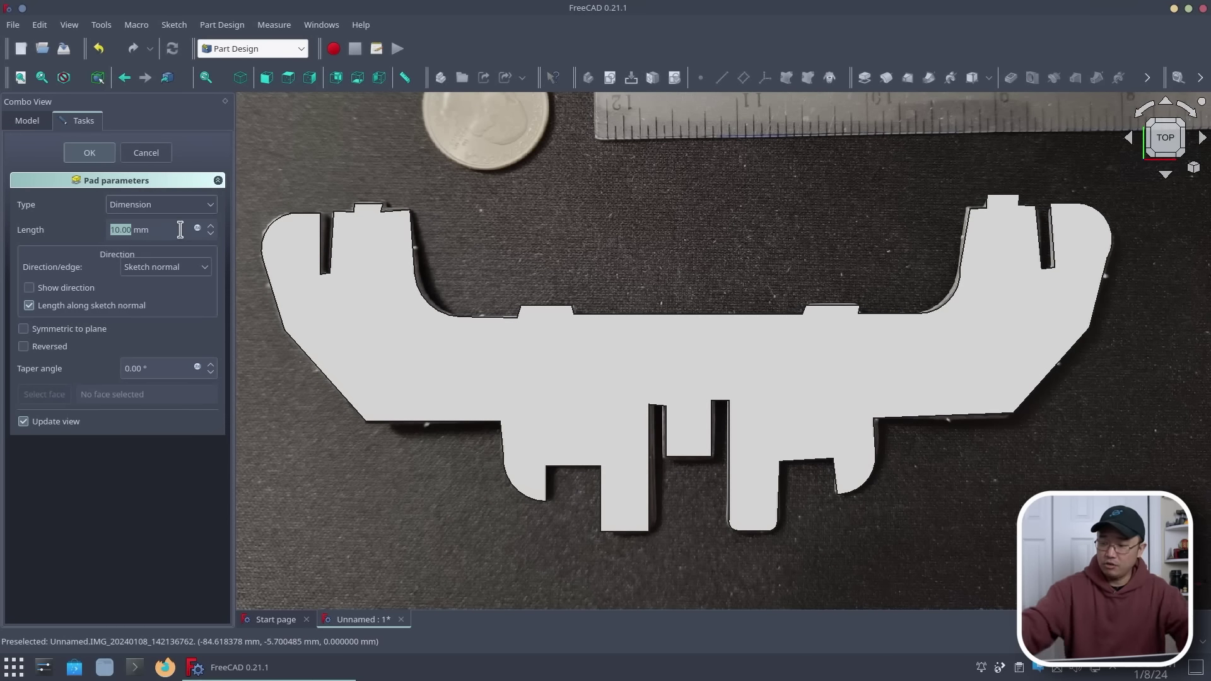
{"action": "type", "text": "2"}
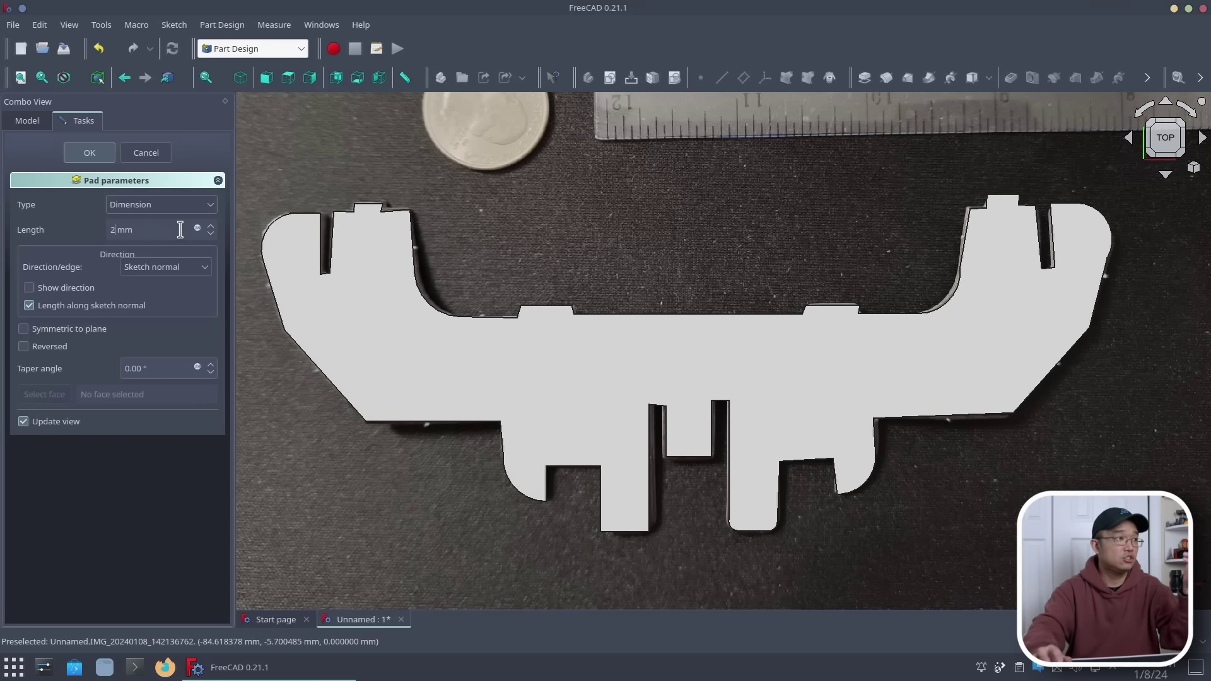
{"action": "left_click", "coordinate": [84, 158]}
{"action": "middle_click_drag", "start_coordinate": [672, 265], "coordinate": [794, 306]}
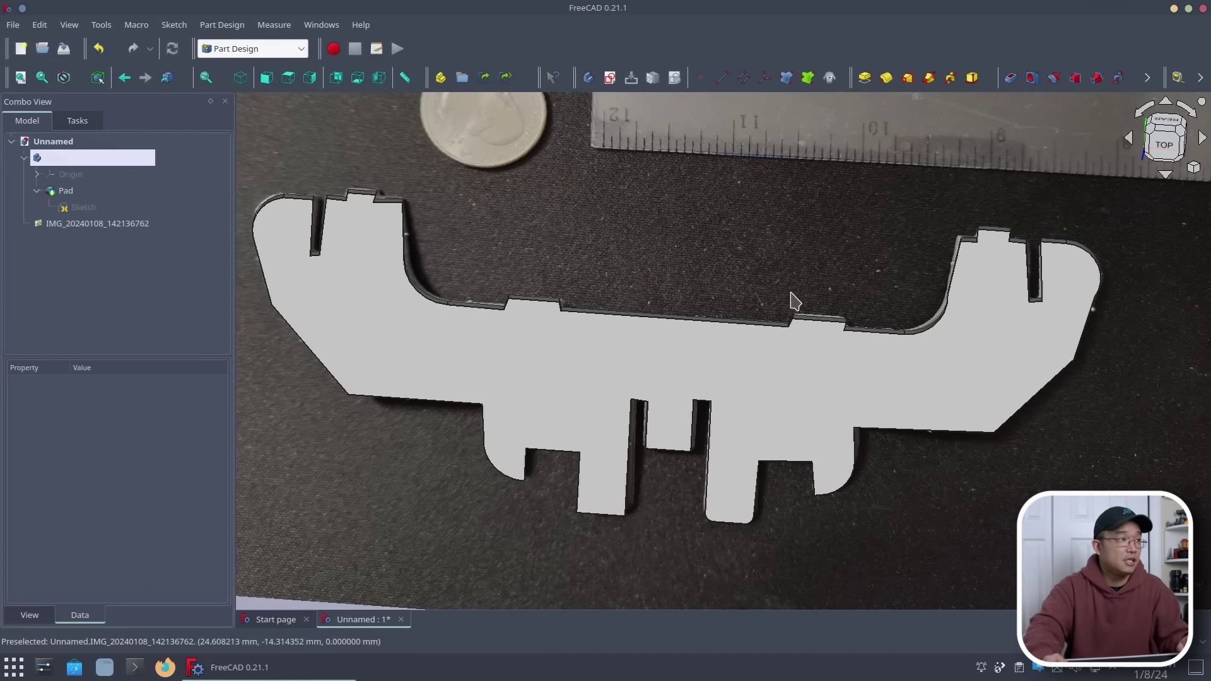
In top view, set the Pad's Appearance transparency to 50 so the photo shows through
{"action": "key", "text": "2"}
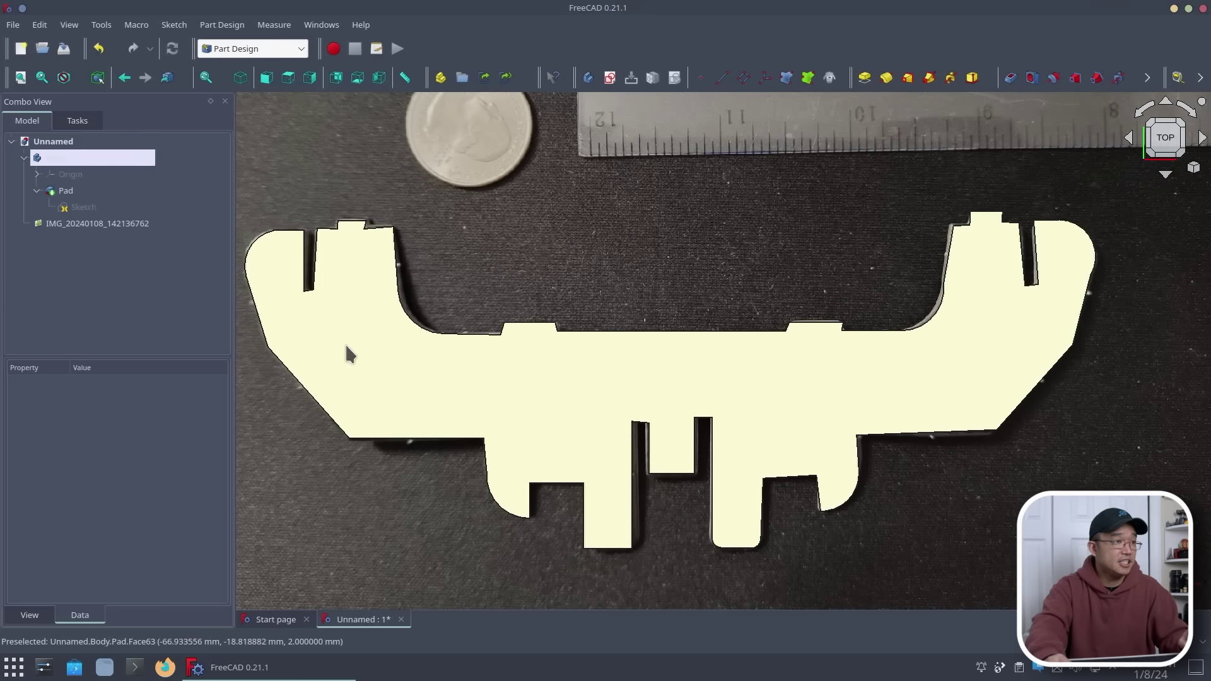
{"action": "left_click", "coordinate": [367, 353]}
{"action": "right_click", "coordinate": [65, 193]}
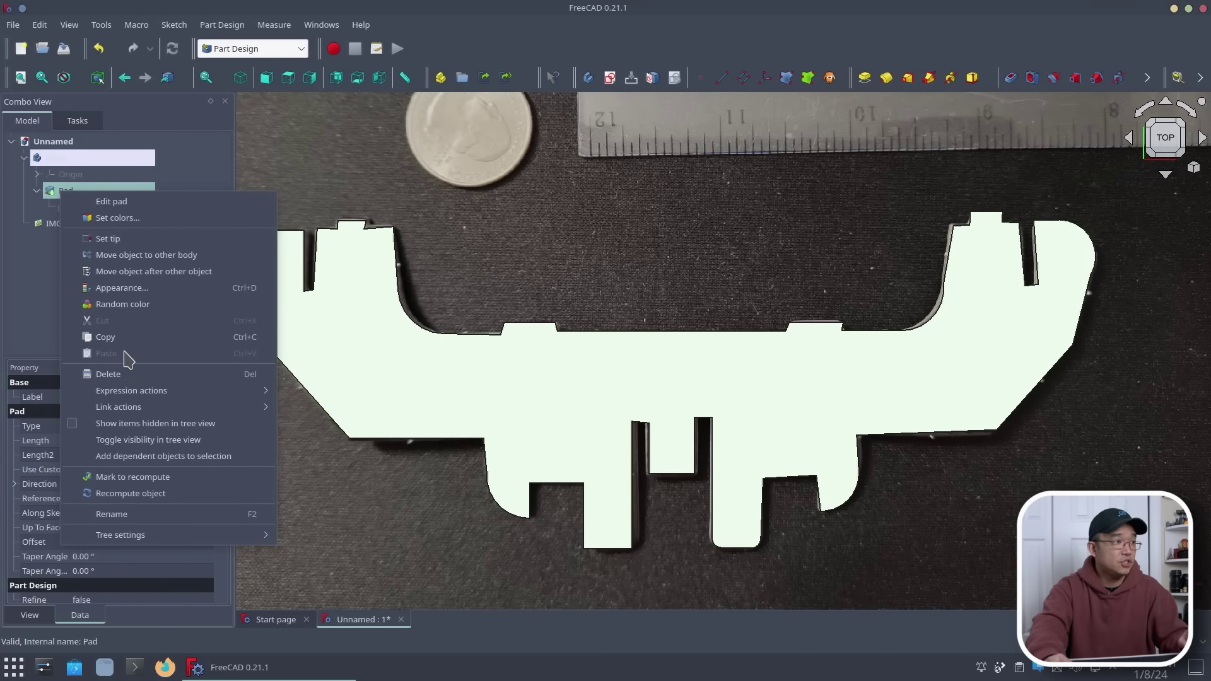
{"action": "left_click", "coordinate": [123, 288]}
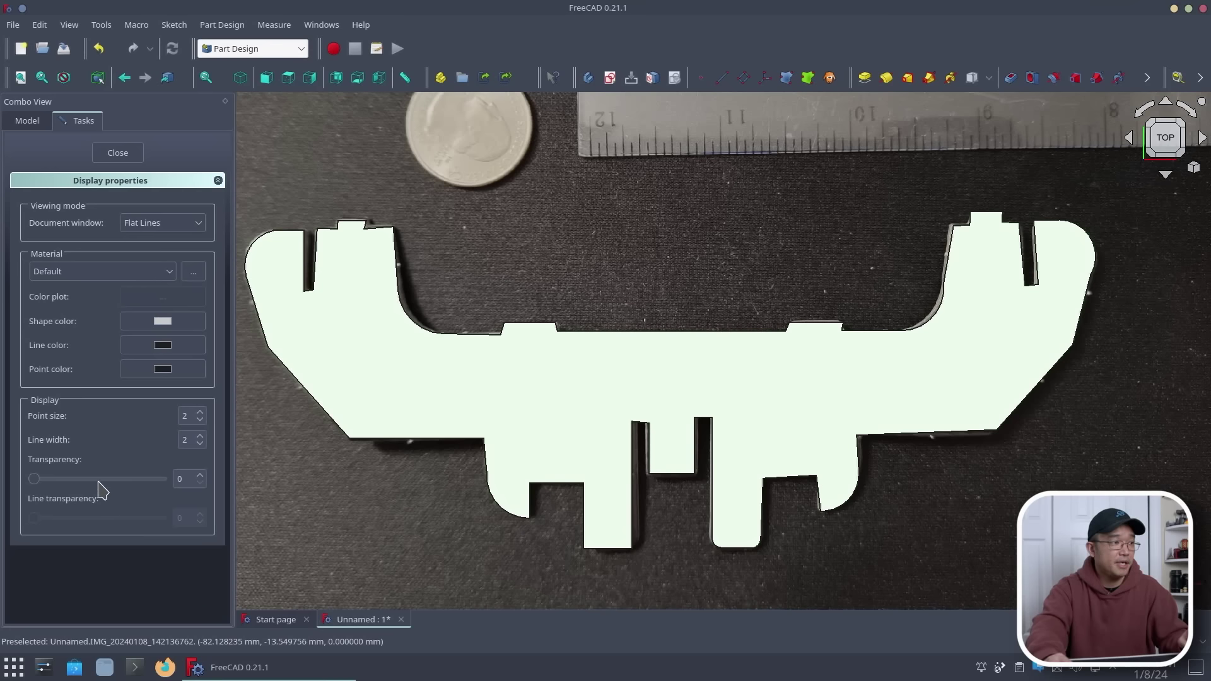
{"action": "left_click_drag", "start_coordinate": [100, 478], "coordinate": [119, 479]}
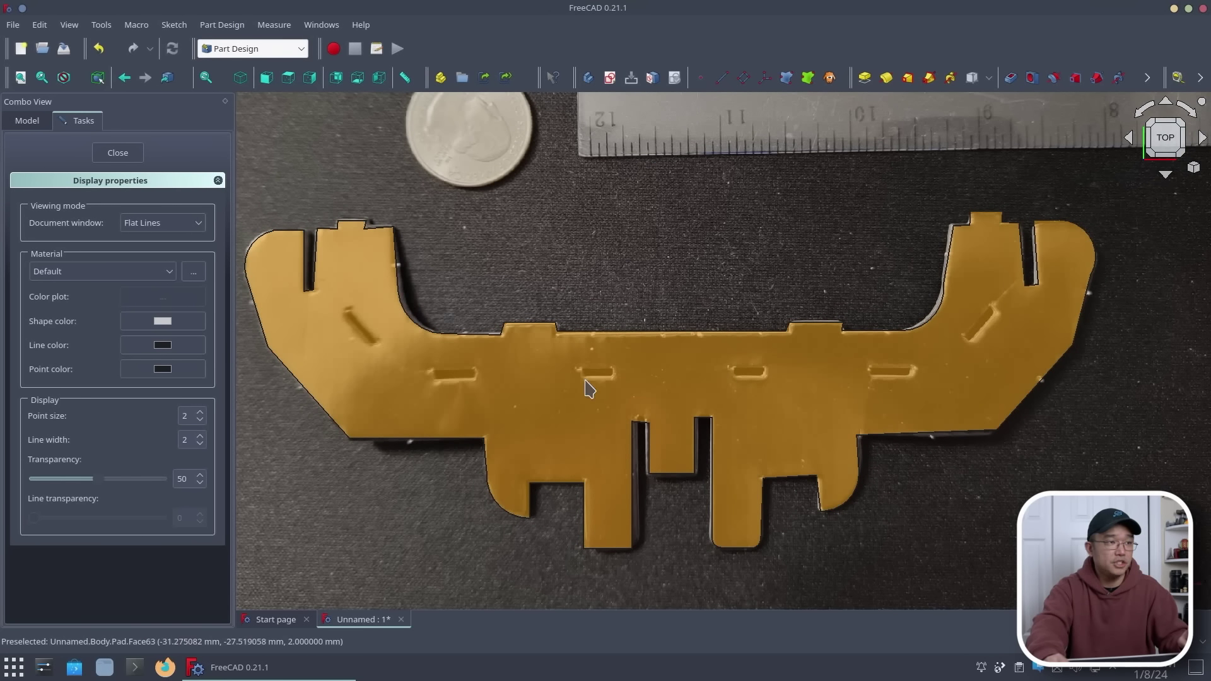
{"action": "left_click", "coordinate": [116, 156]}
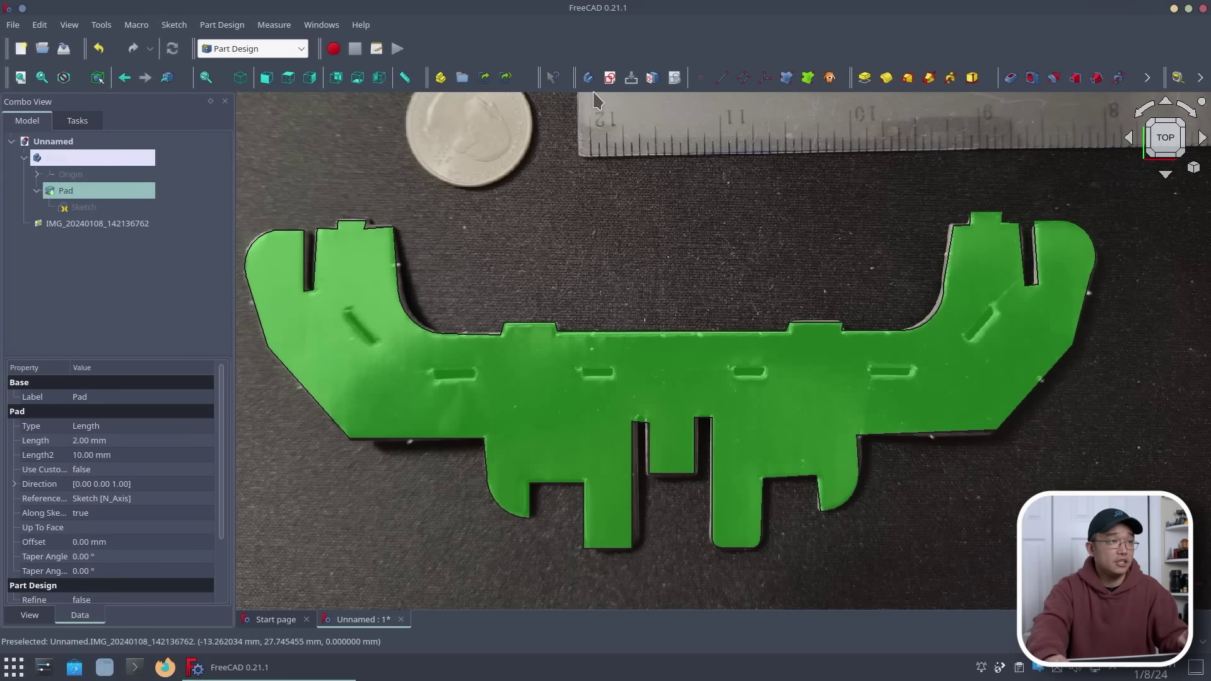
Start a sketch on the top face and draw rectangles over the four horizontal slots
{"action": "left_click", "coordinate": [604, 78]}
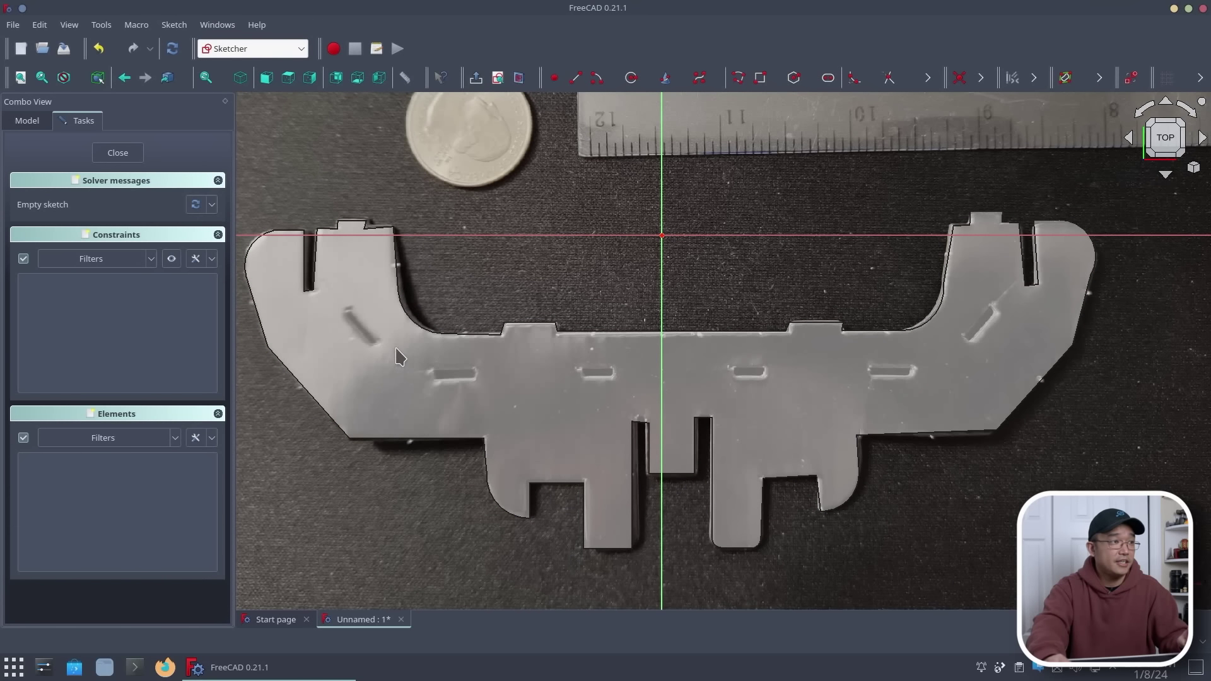
{"action": "left_click", "coordinate": [760, 78]}
{"action": "left_click", "coordinate": [432, 370]}
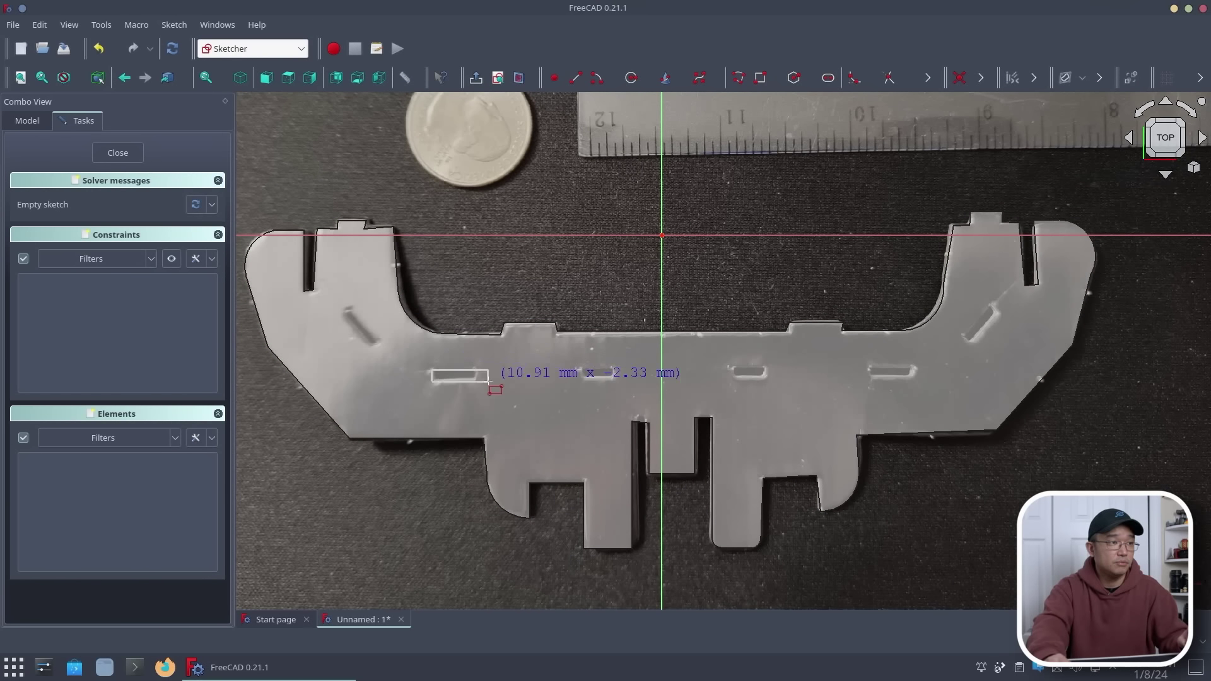
{"action": "left_click", "coordinate": [489, 378]}
{"action": "left_click", "coordinate": [577, 367]}
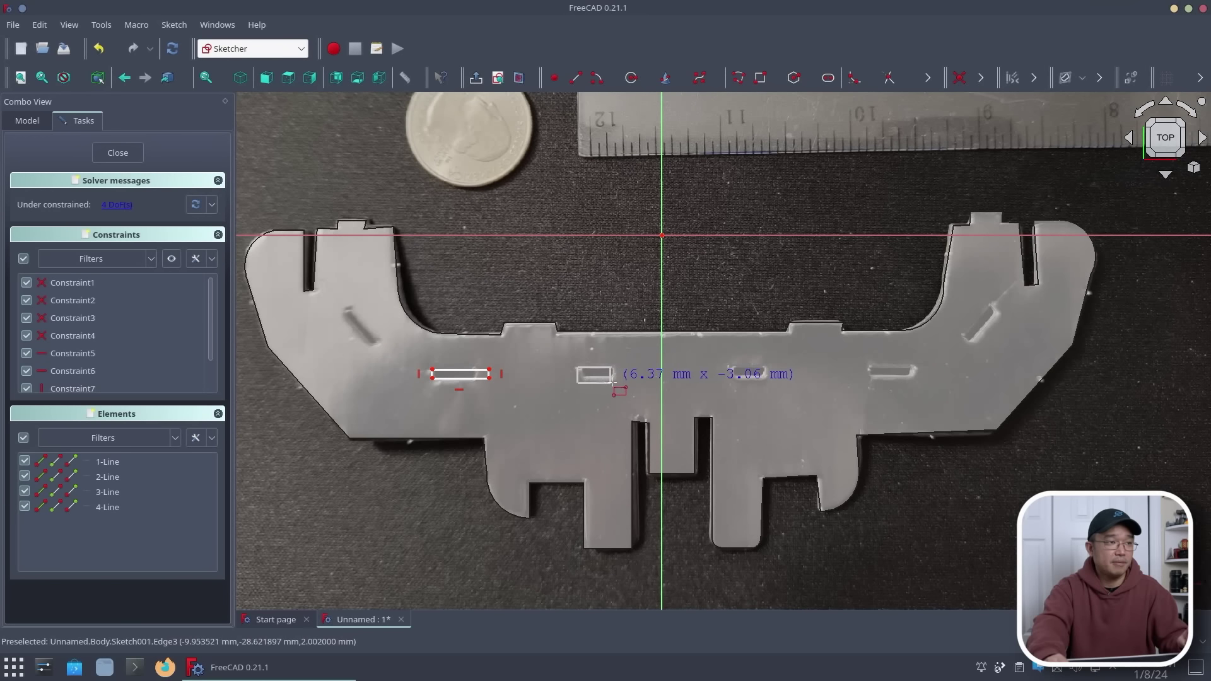
{"action": "left_click", "coordinate": [616, 377]}
{"action": "left_click", "coordinate": [734, 363]}
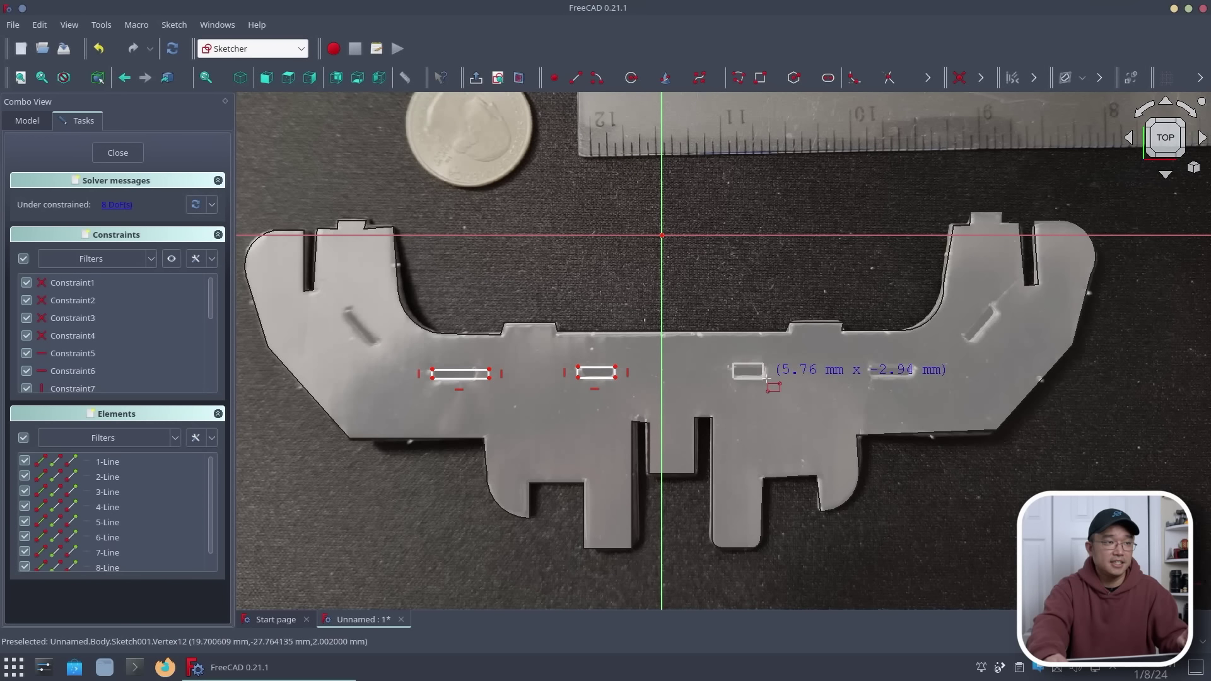
{"action": "left_click", "coordinate": [770, 379]}
{"action": "left_click", "coordinate": [860, 368]}
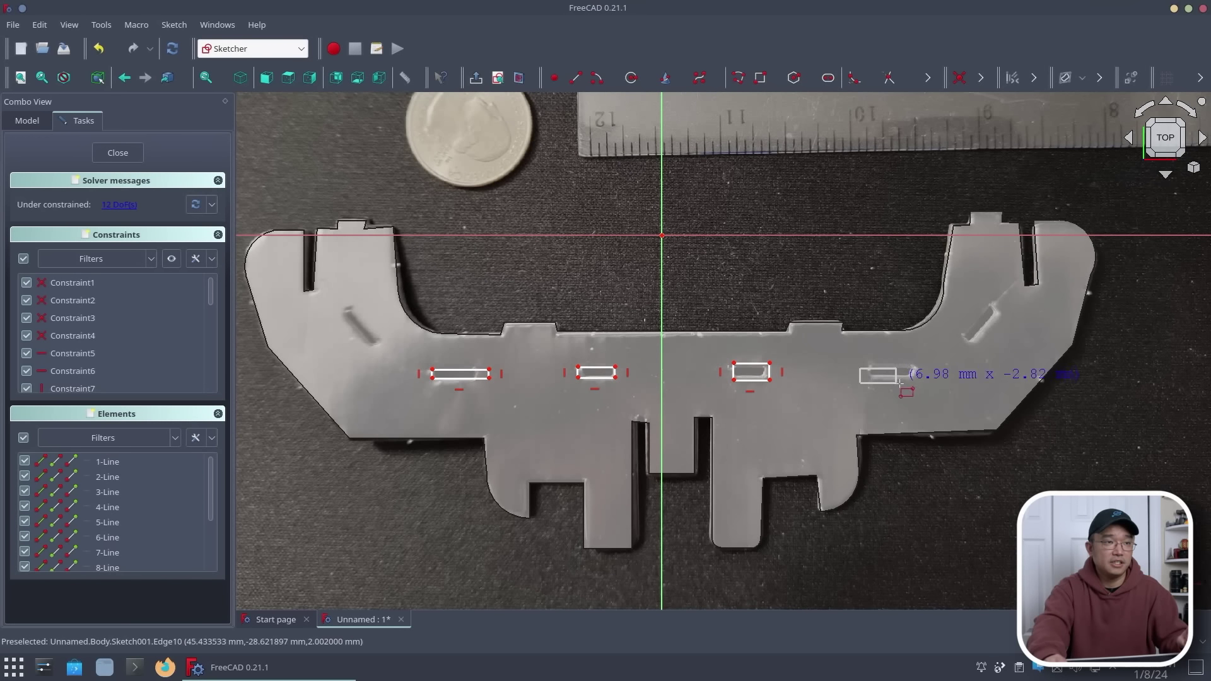
{"action": "left_click", "coordinate": [920, 381]}
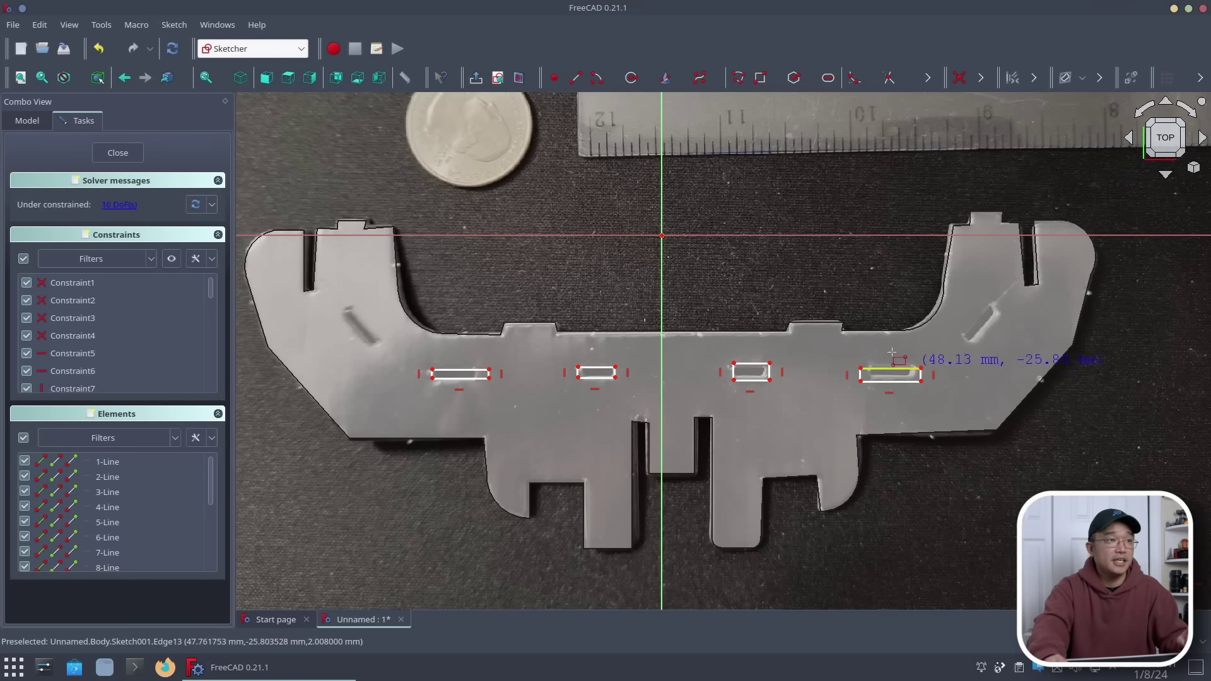
Outline the two angled slots with closed polylines and close Sketch001
{"action": "left_click", "coordinate": [738, 77]}
{"action": "left_click", "coordinate": [964, 340]}
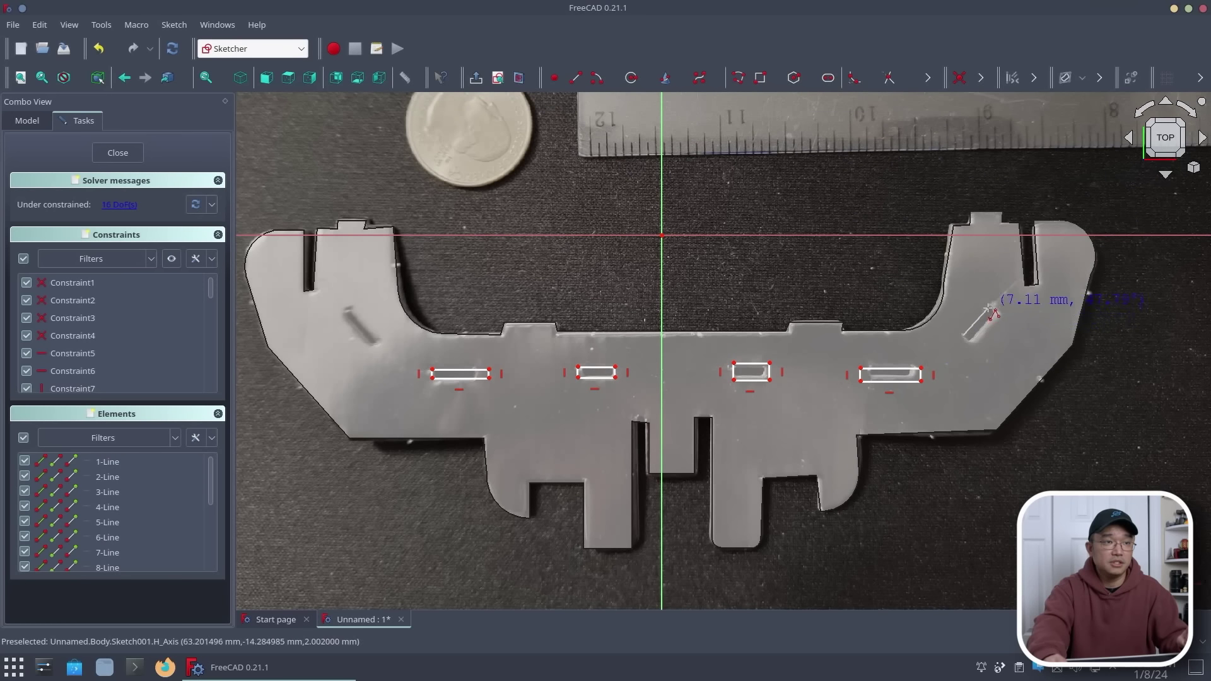
{"action": "left_click", "coordinate": [988, 305]}
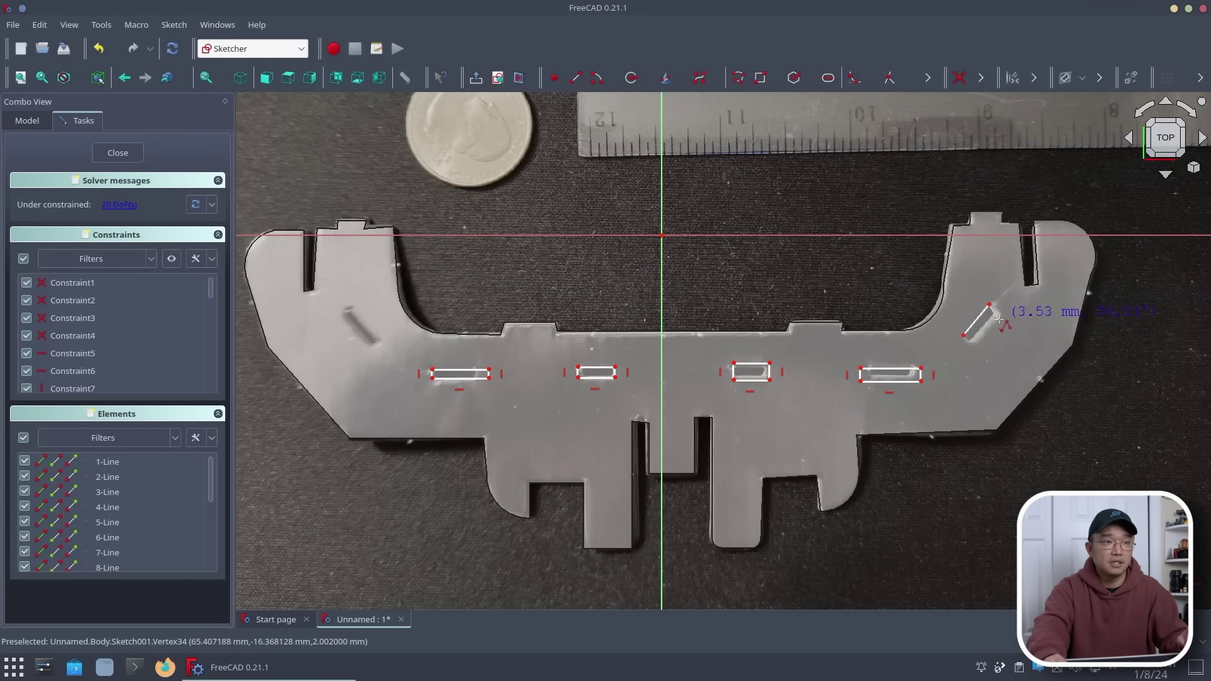
{"action": "left_click", "coordinate": [965, 338]}
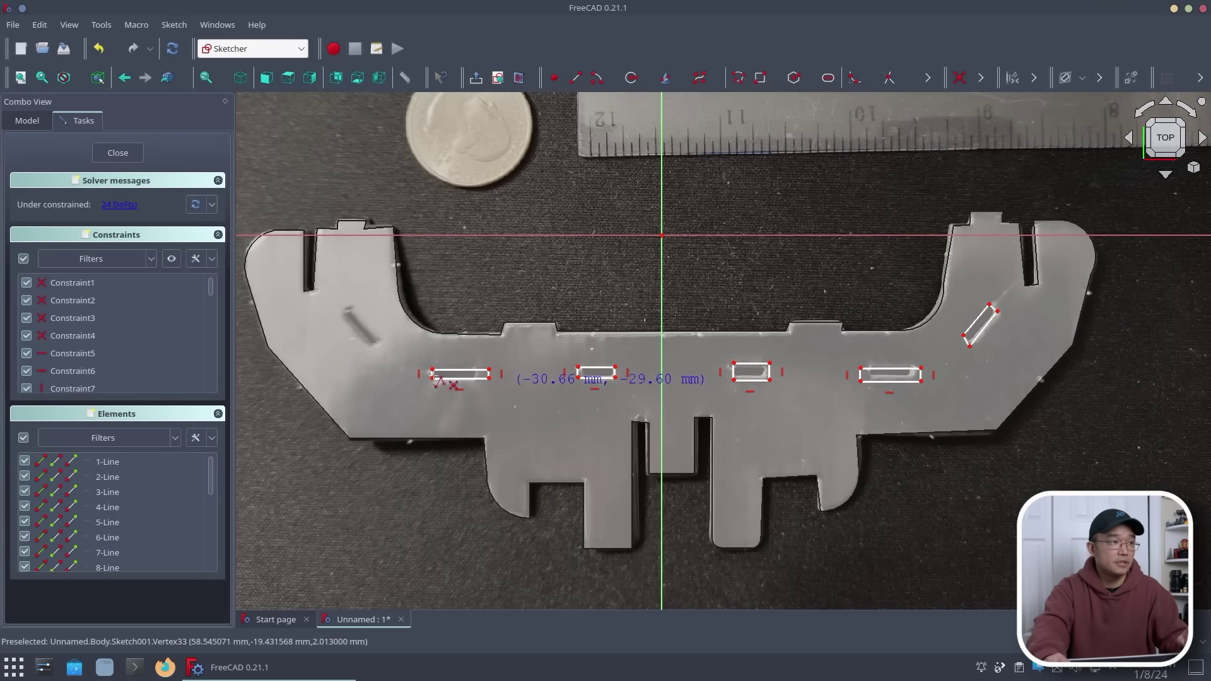
{"action": "left_click", "coordinate": [382, 339]}
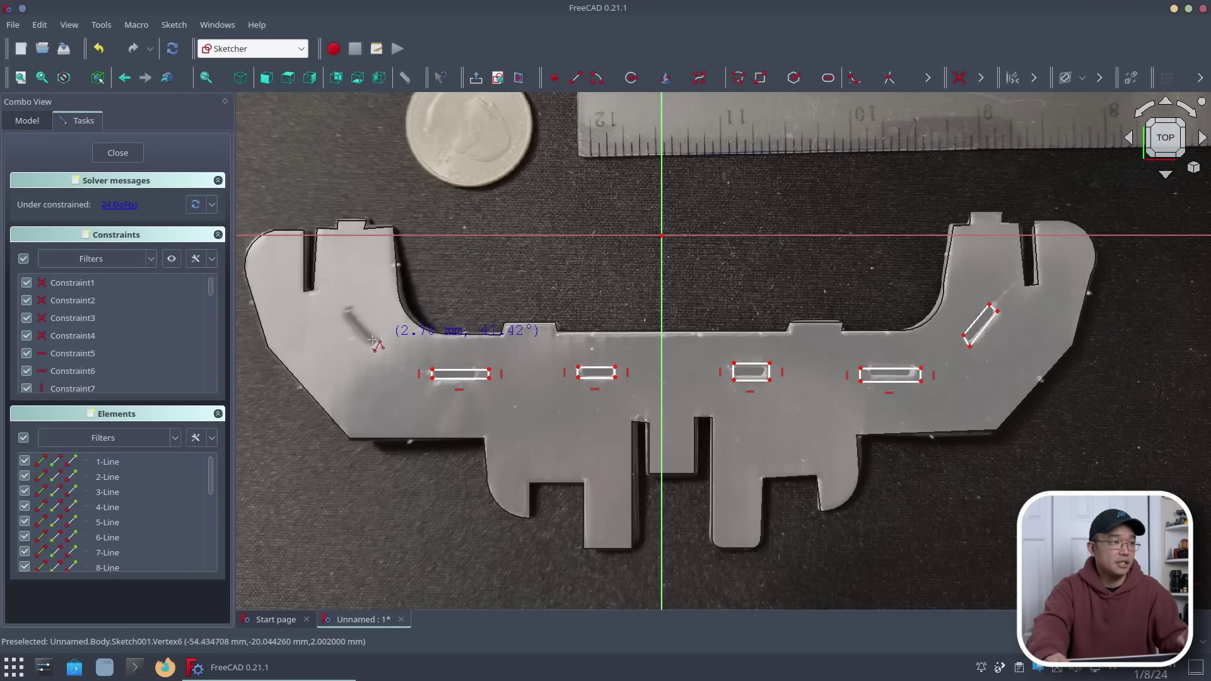
{"action": "left_click", "coordinate": [372, 347]}
{"action": "left_click", "coordinate": [336, 314]}
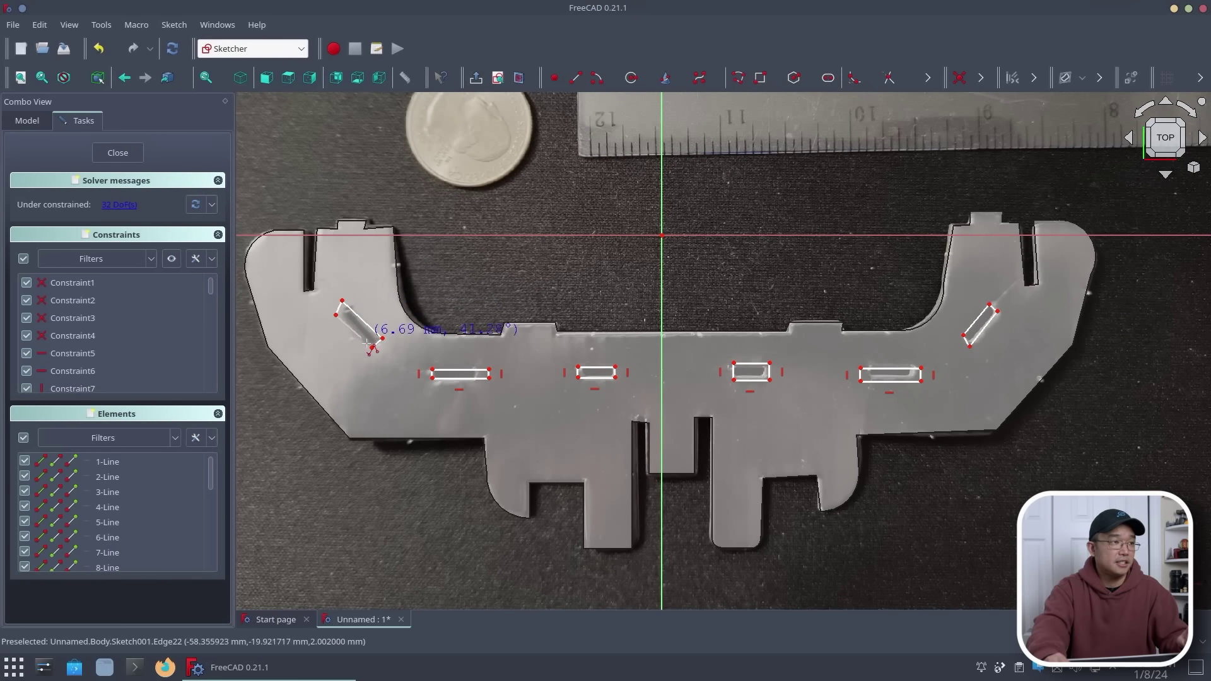
{"action": "left_click", "coordinate": [383, 340]}
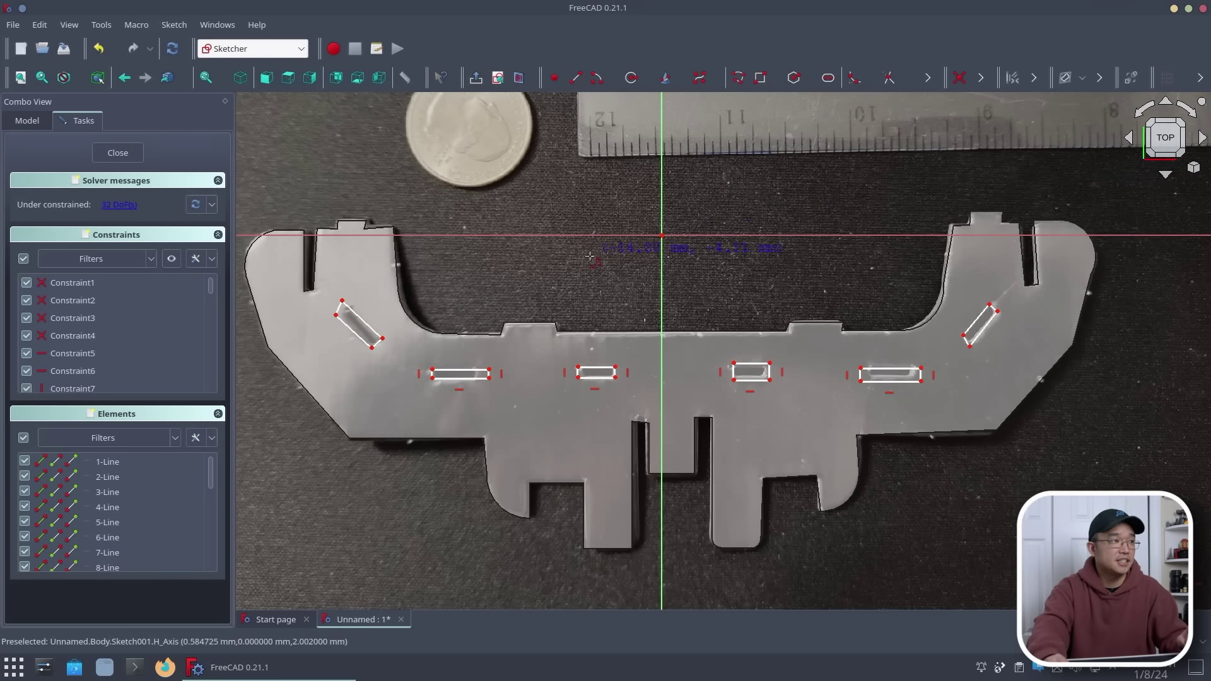
{"action": "left_click", "coordinate": [117, 152]}
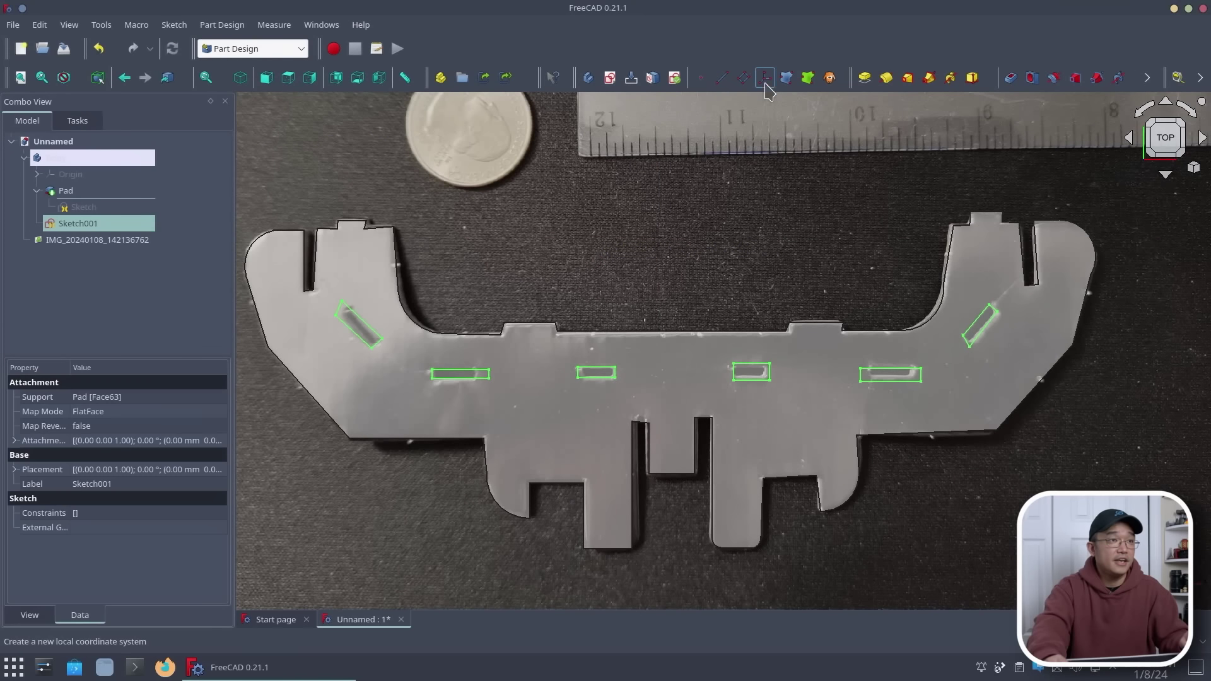
Pocket Sketch001 at the default 5 mm length to cut all six slots
{"action": "left_click", "coordinate": [1007, 81]}
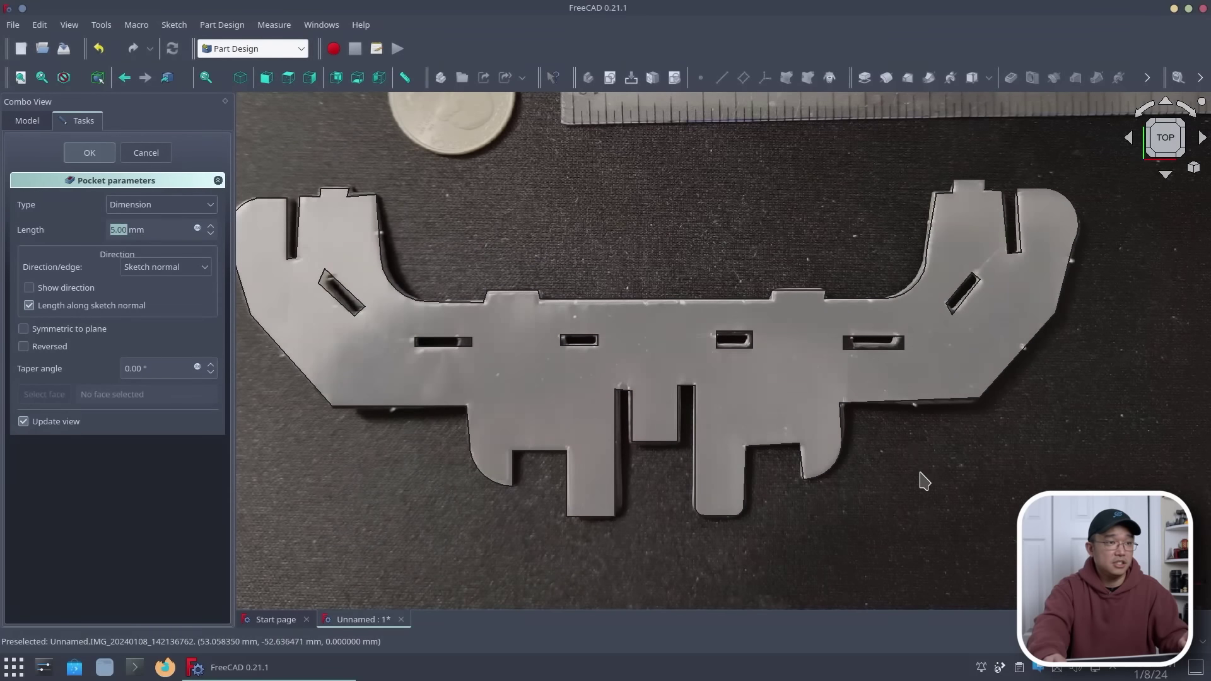
{"action": "middle_click_drag", "start_coordinate": [951, 493], "coordinate": [903, 498]}
{"action": "key", "text": "Return"}
{"action": "scroll", "coordinate": [904, 499], "scroll_direction": "down", "scroll_amount": 5}
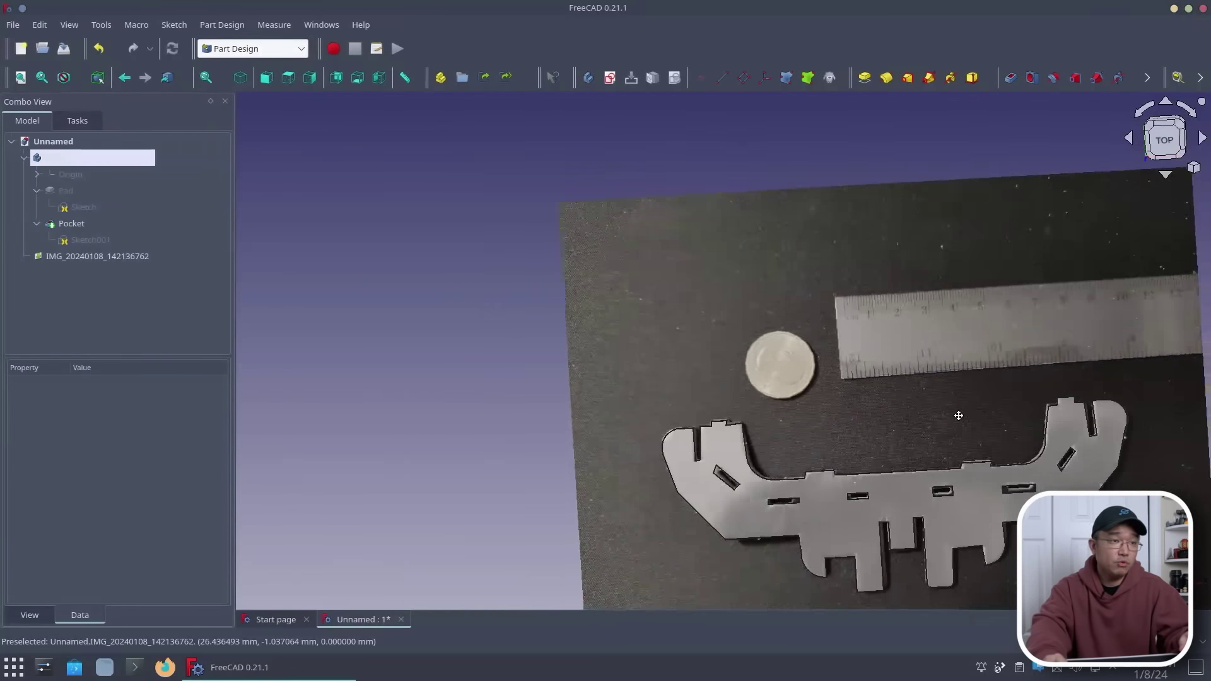
Export the selected part as STL Mesh (*.stl *.ast) named Unnamed-BodyPocket in Downloads
{"action": "middle_click_drag", "start_coordinate": [957, 414], "coordinate": [764, 326]}
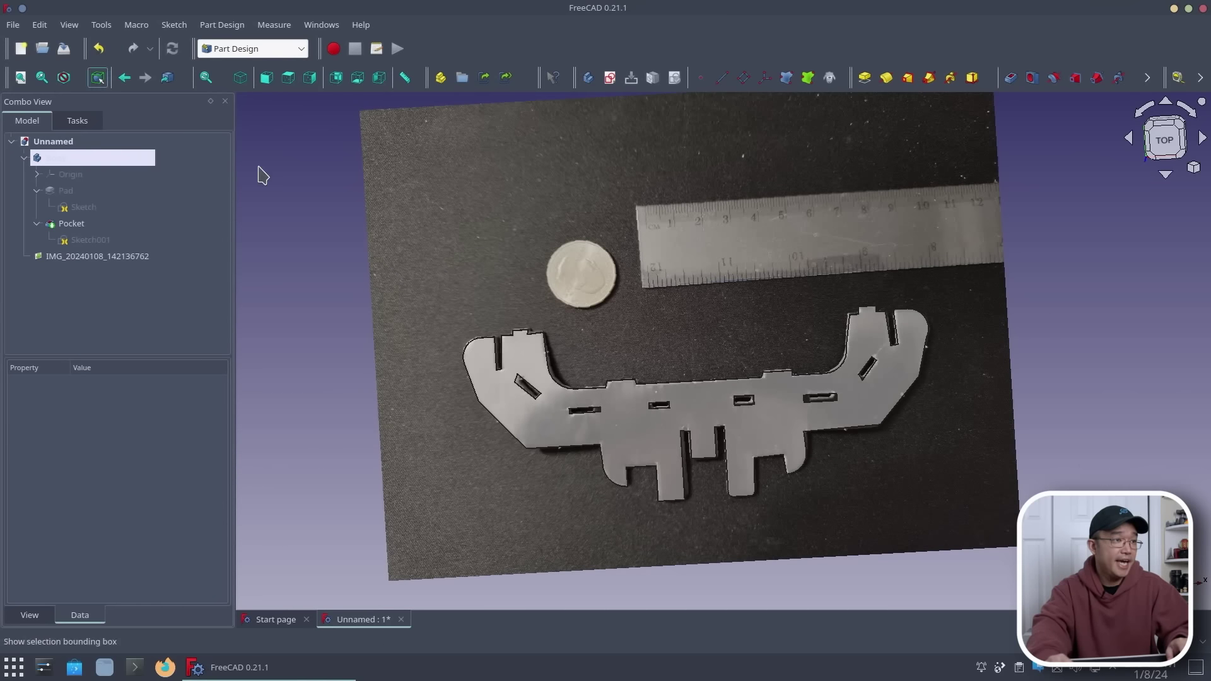
{"action": "left_click", "coordinate": [491, 381]}
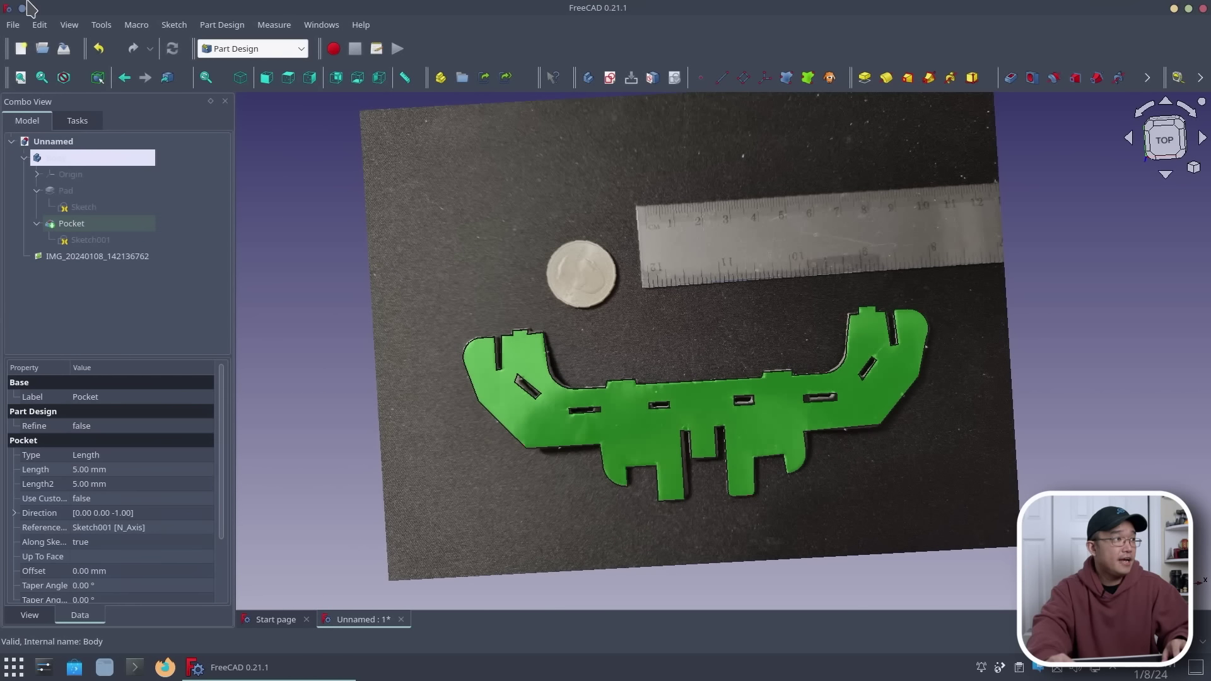
{"action": "left_click", "coordinate": [15, 24]}
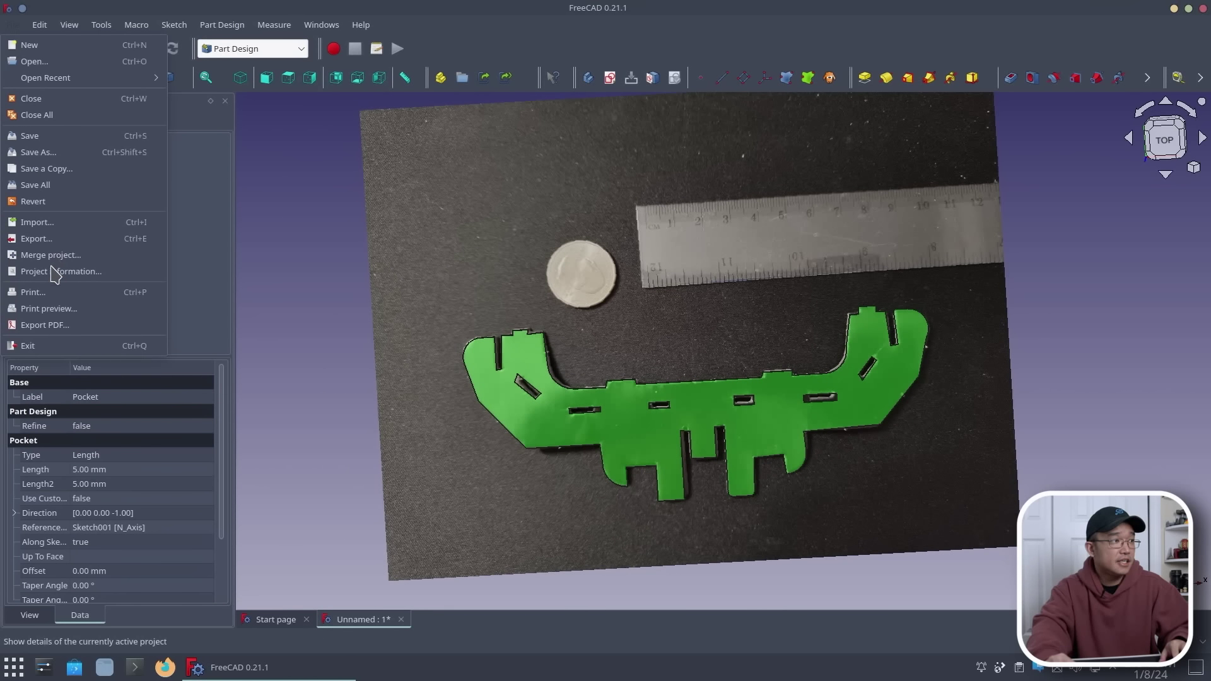
{"action": "left_click", "coordinate": [36, 238]}
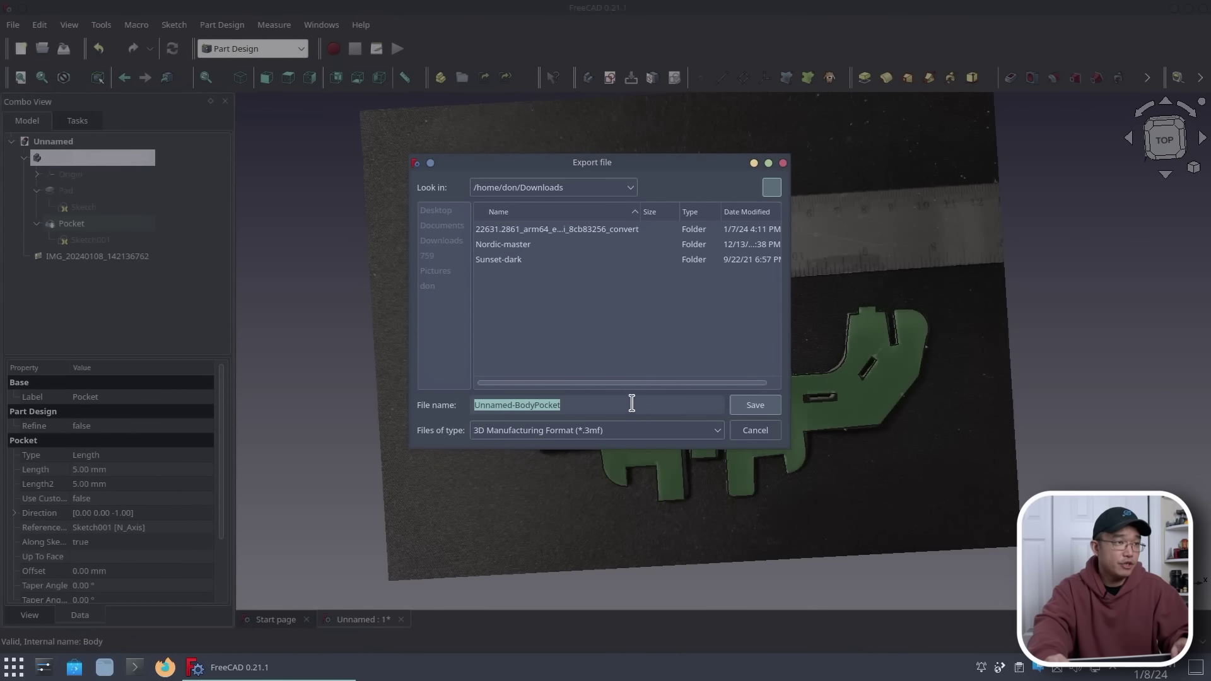
{"action": "left_click", "coordinate": [627, 431]}
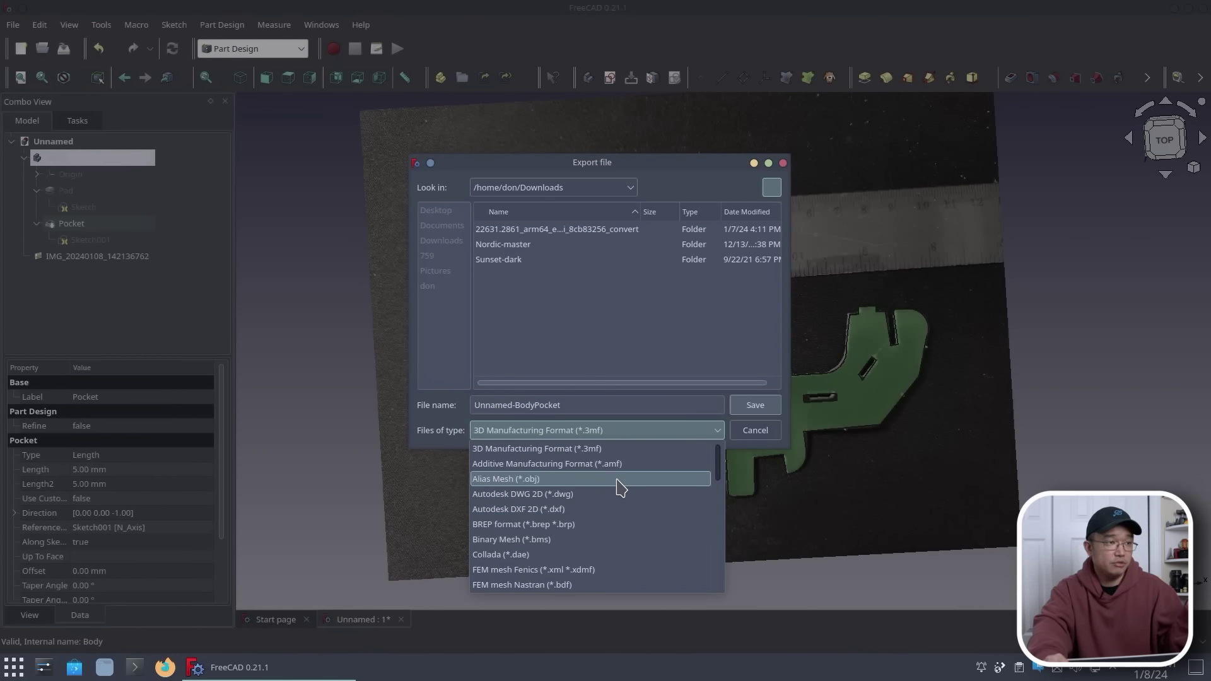
{"action": "scroll", "coordinate": [530, 539], "scroll_direction": "down", "scroll_amount": 7}
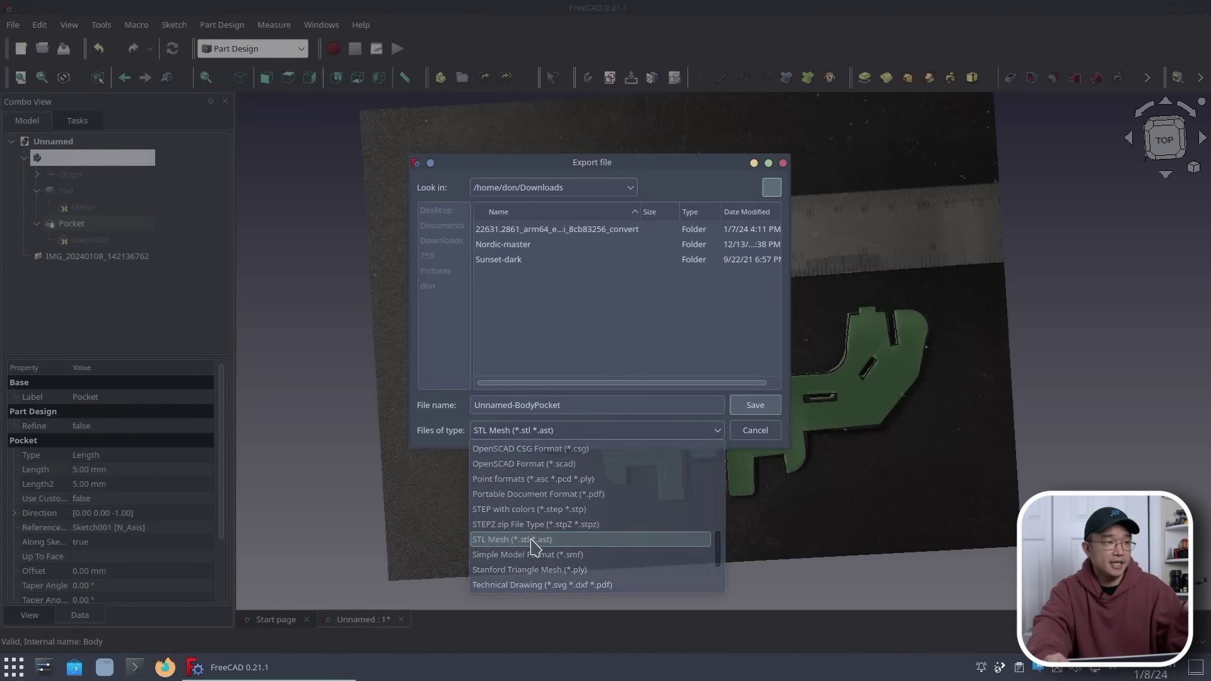
{"action": "left_click", "coordinate": [530, 539]}
{"action": "left_click", "coordinate": [755, 406]}
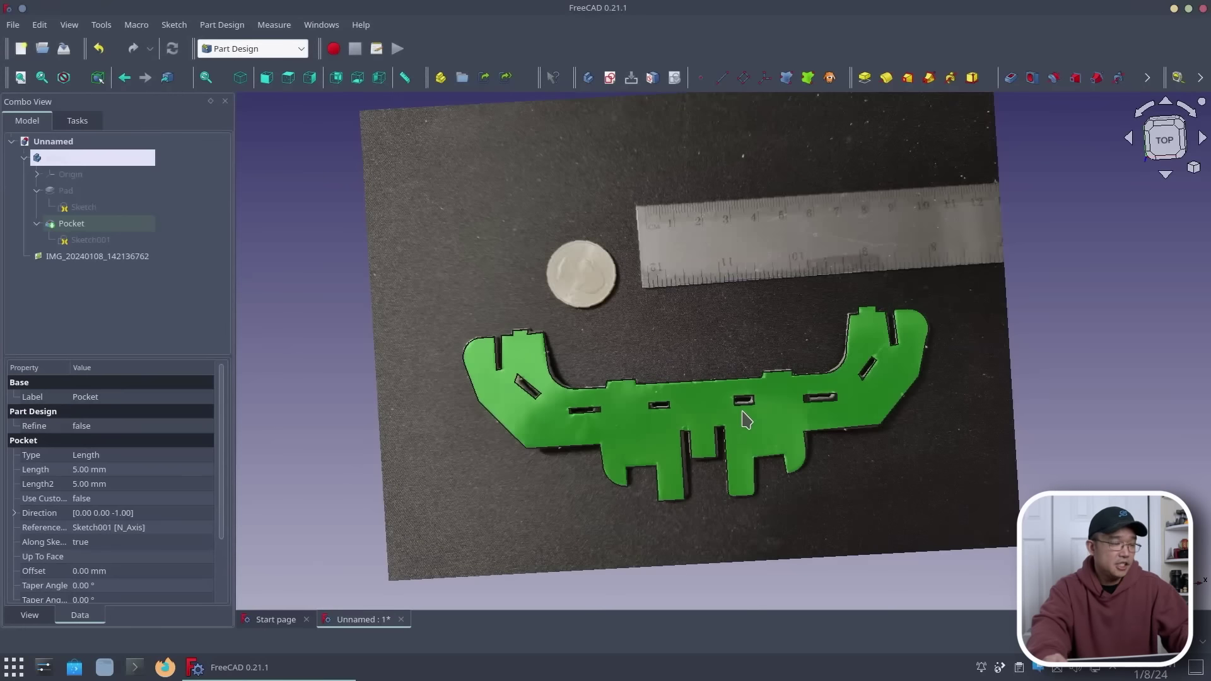